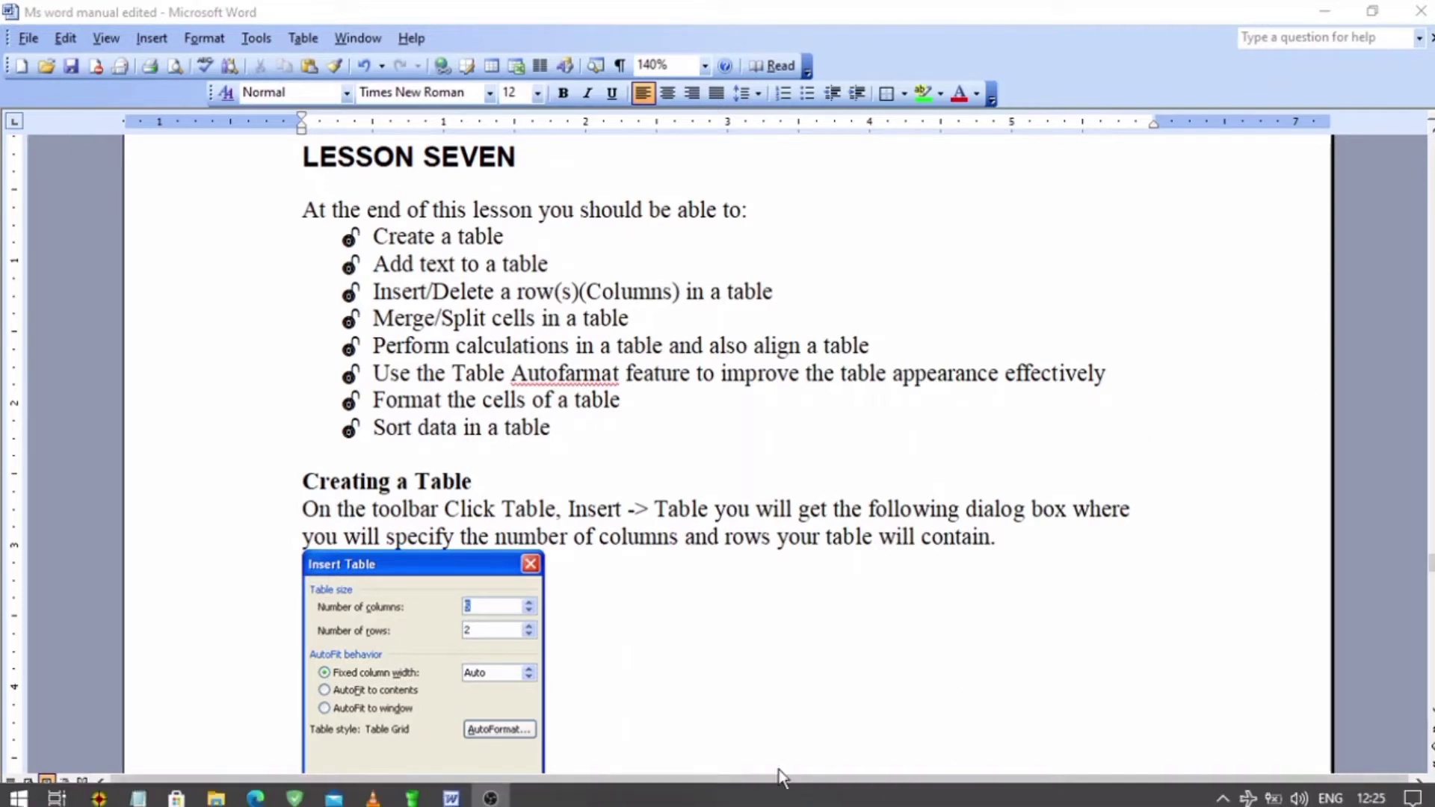
# Switch to the blank document and insert a table with 4 columns and 2 rows.
pyautogui.moveTo(450, 797)
pyautogui.click(534, 747)
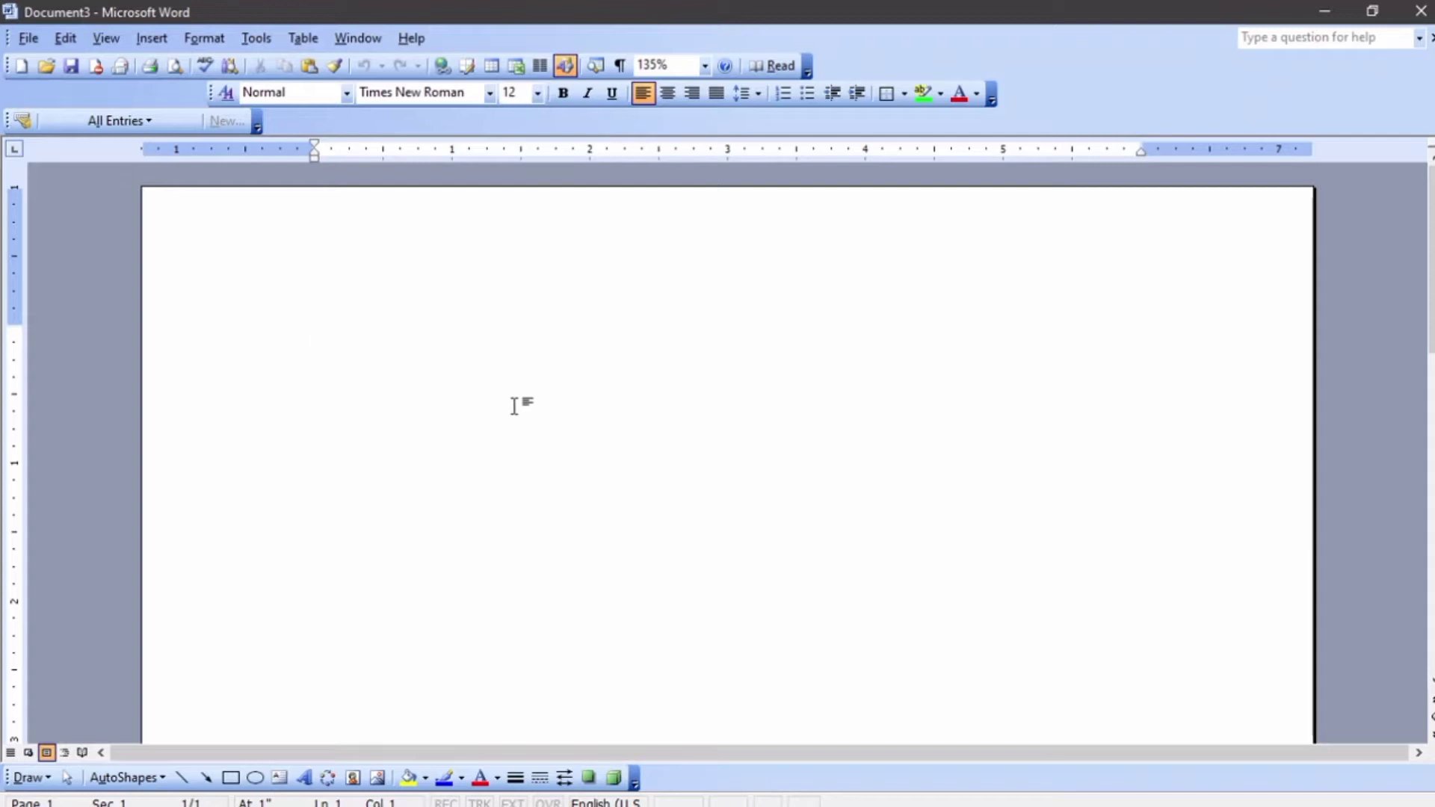
pyautogui.click(312, 43)
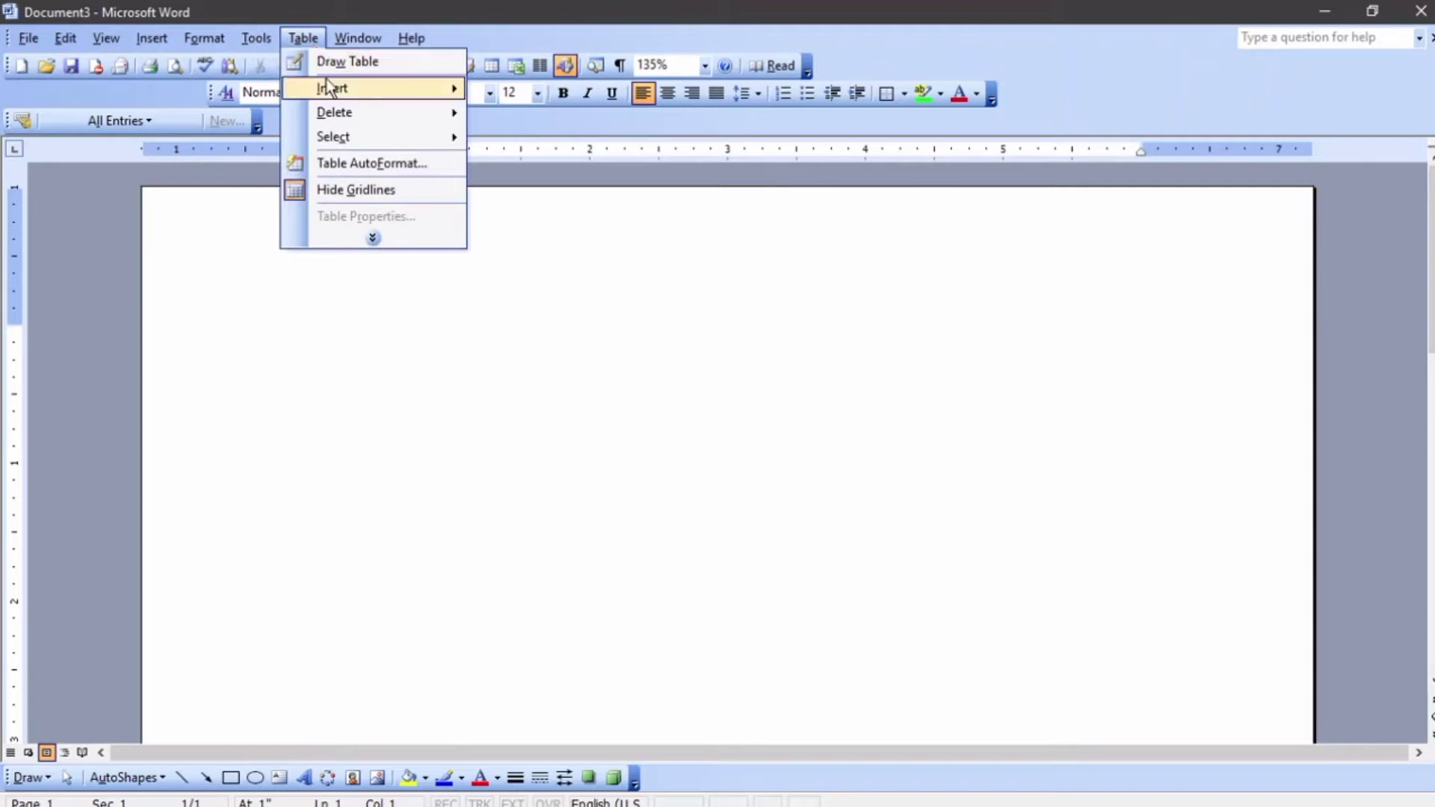
pyautogui.moveTo(330, 89)
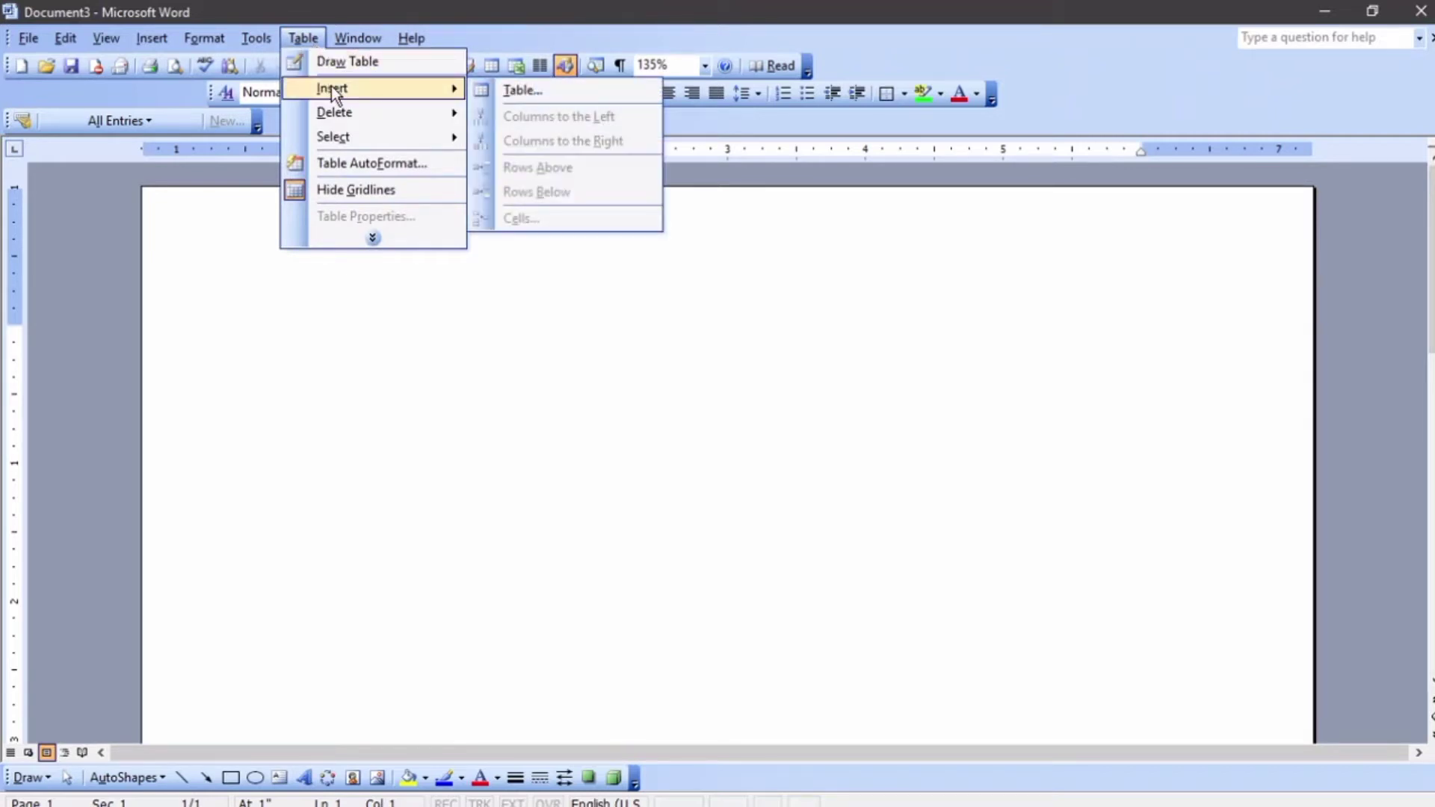
pyautogui.click(523, 94)
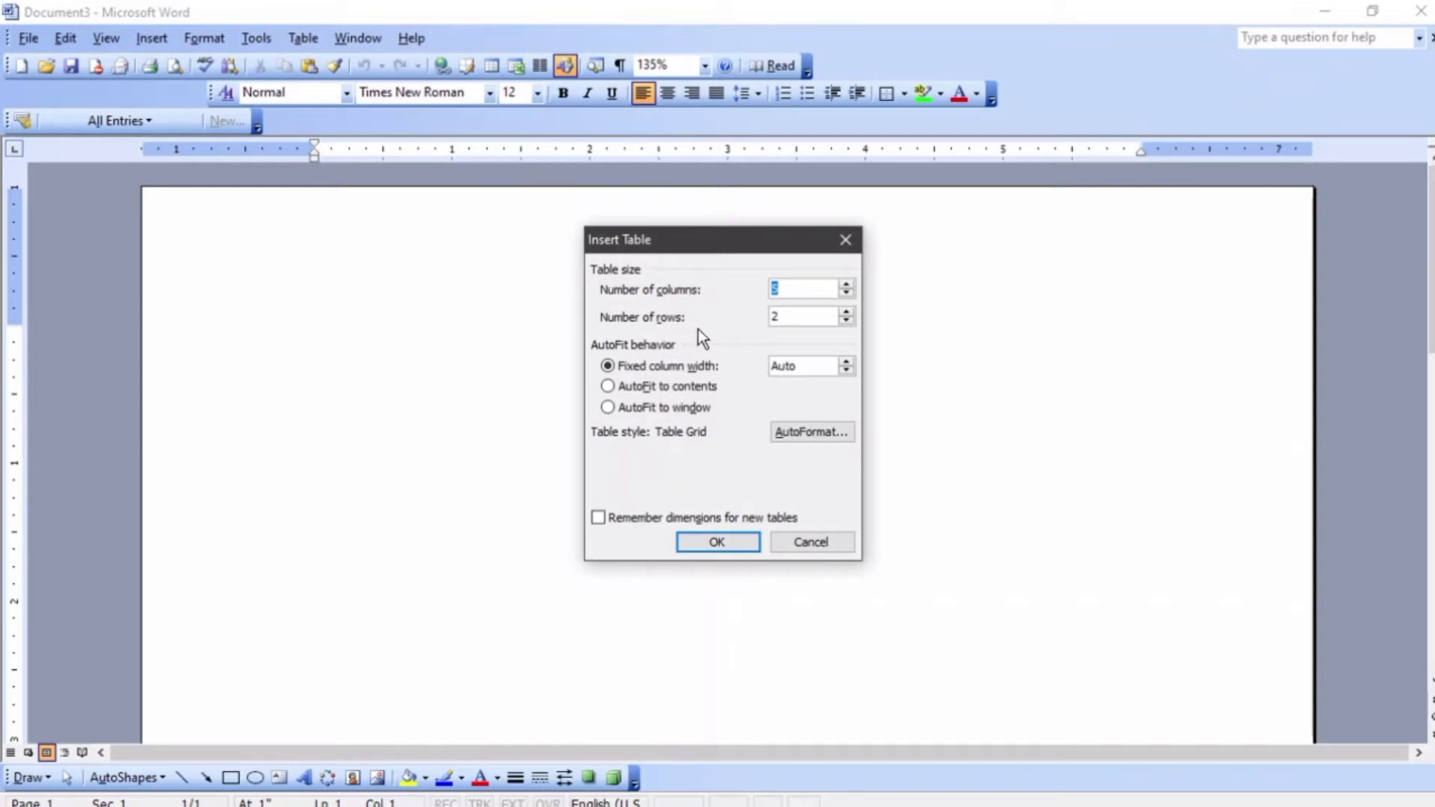
pyautogui.write('4')
pyautogui.click(717, 539)
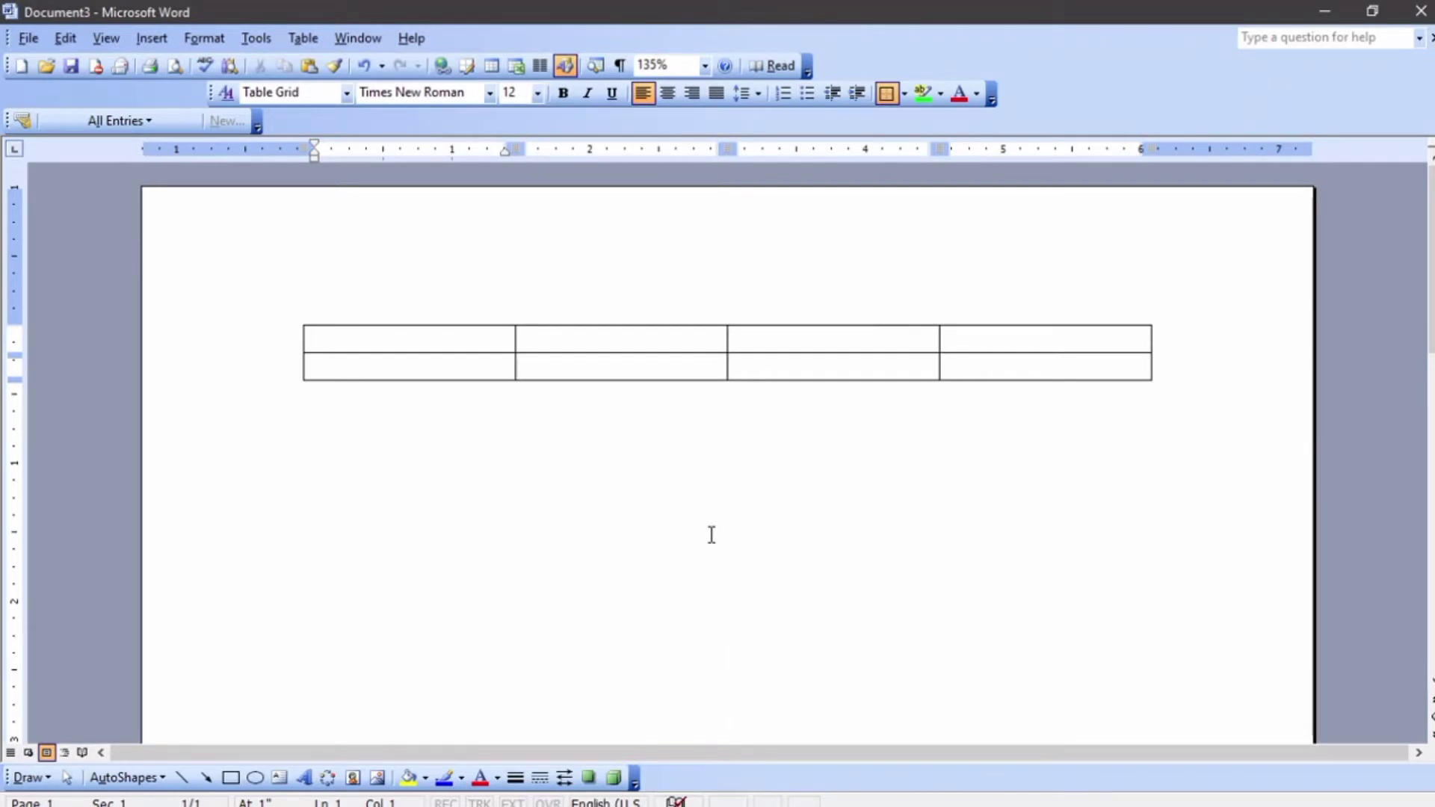
# Fill the table's header row with Names, Maths, English and Kiswahili.
pyautogui.write('Names')
pyautogui.press('Tab')
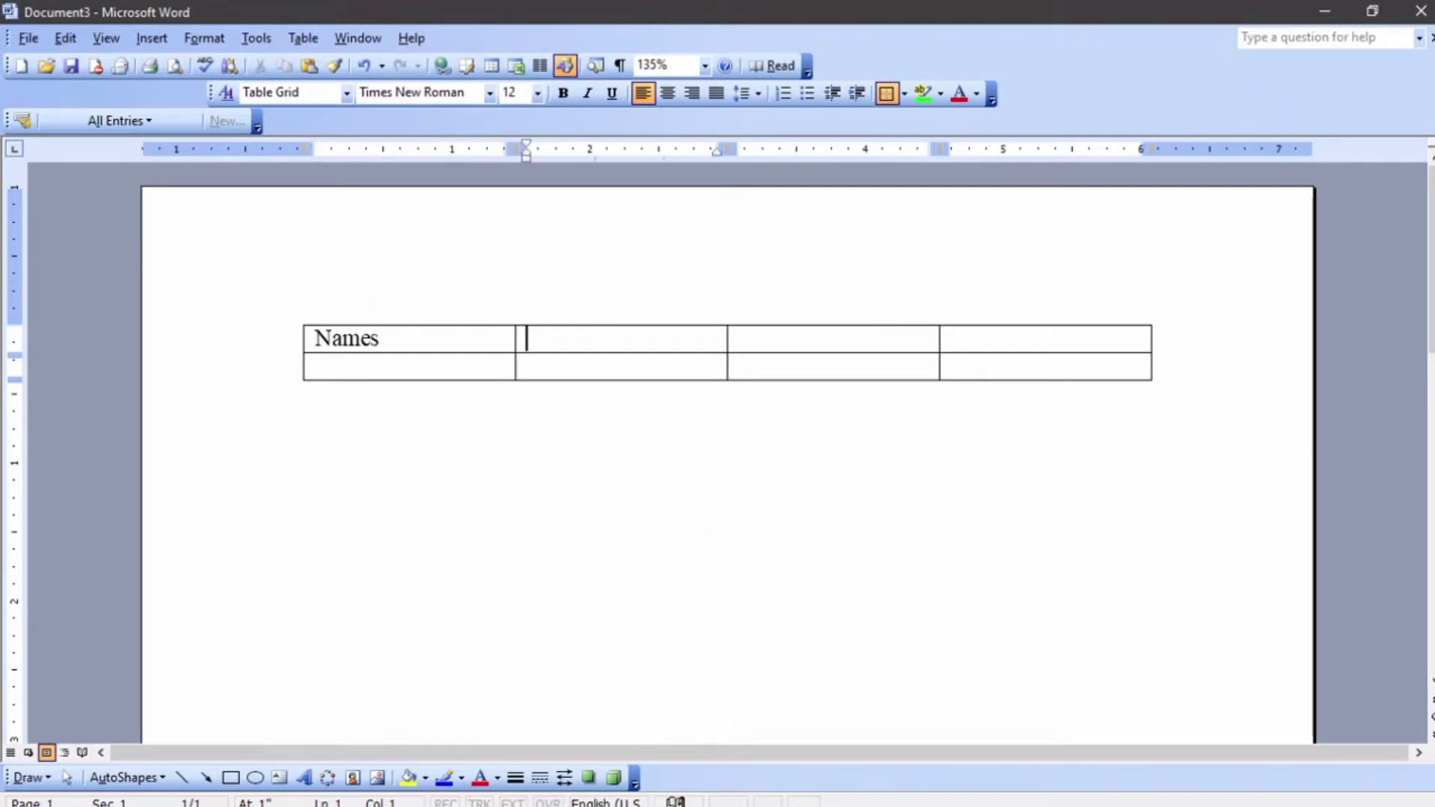
pyautogui.write('Maths')
pyautogui.press('Tab')
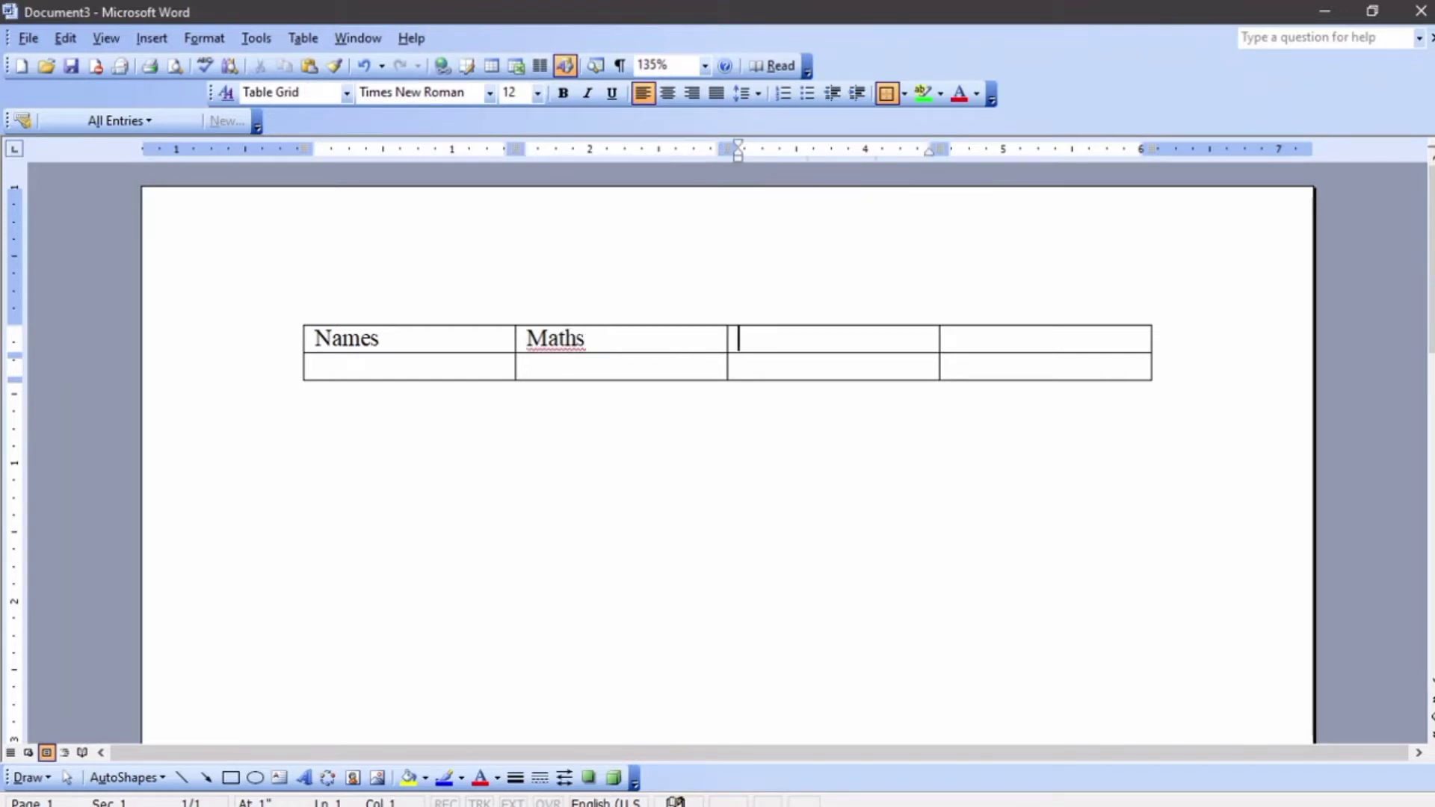
pyautogui.write('R')
pyautogui.press('BackSpace')
pyautogui.write('En')
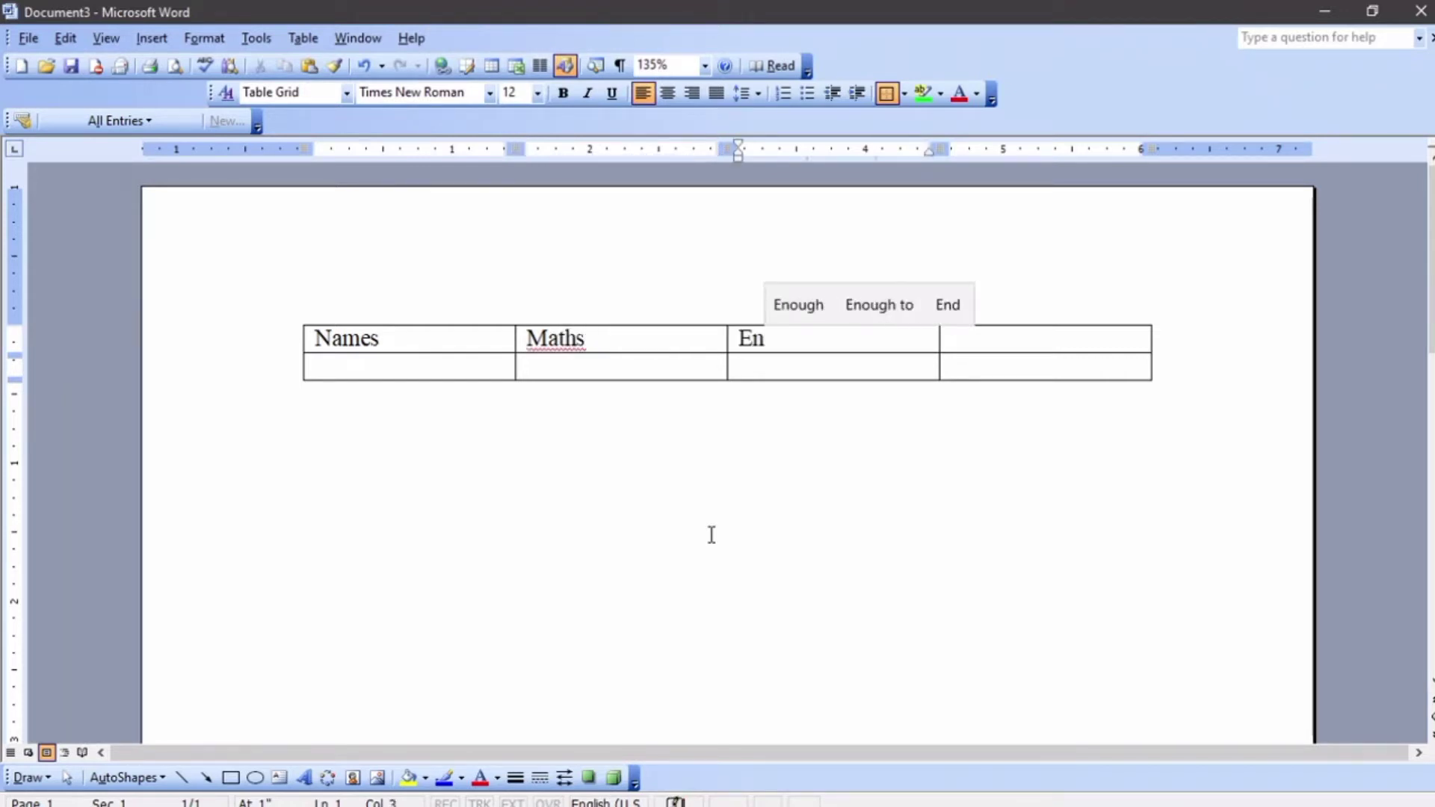
pyautogui.write('glish')
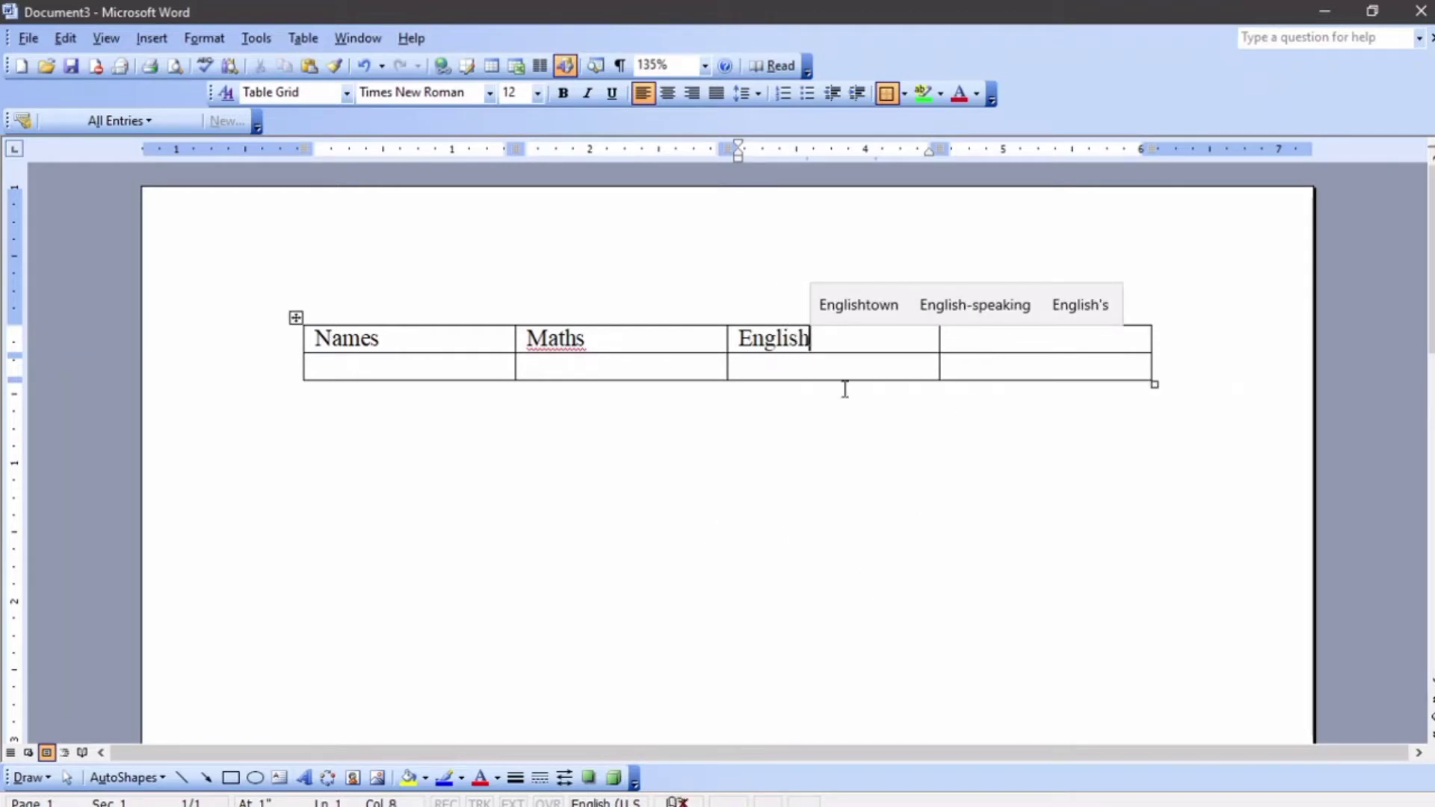
pyautogui.press('Tab')
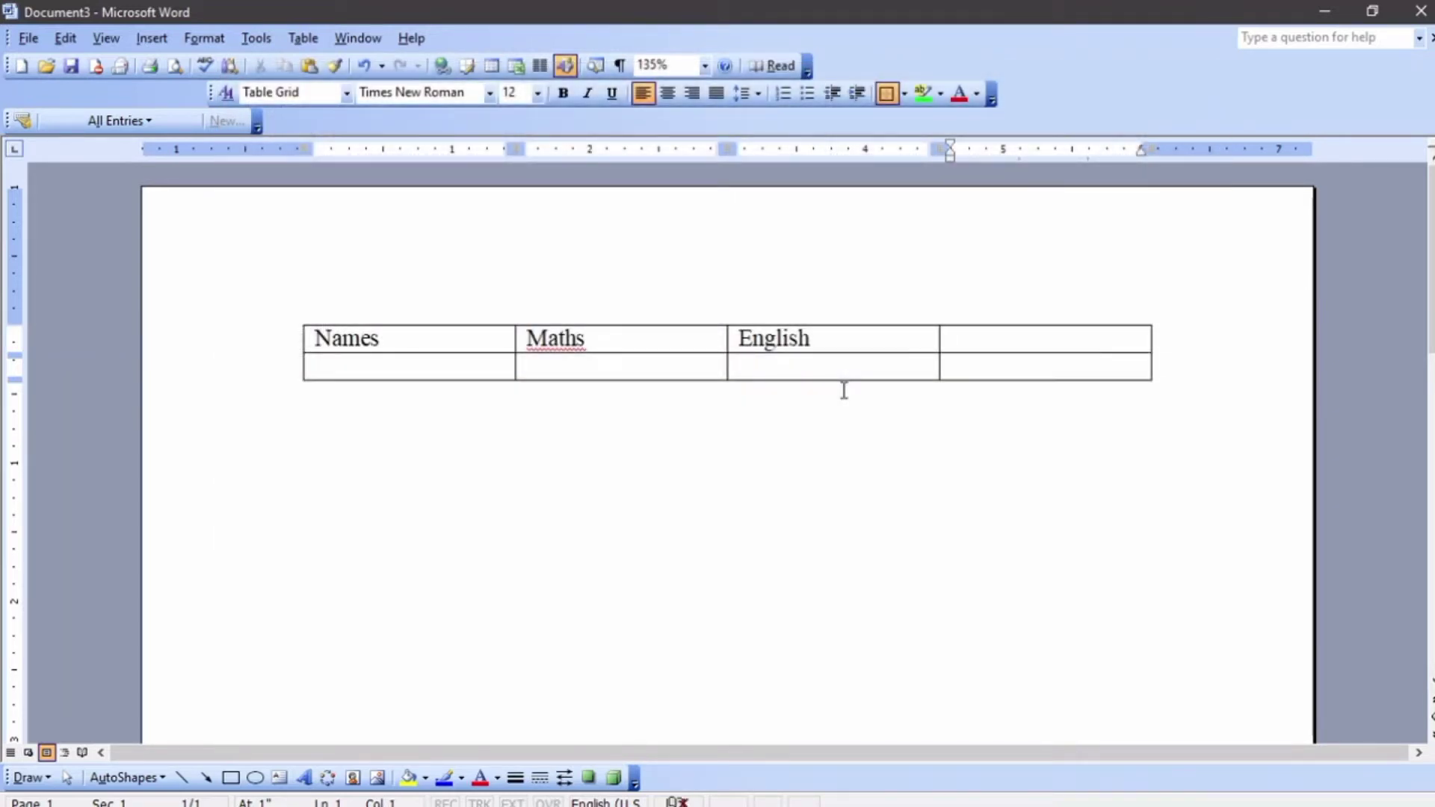
pyautogui.write('Kiswa')
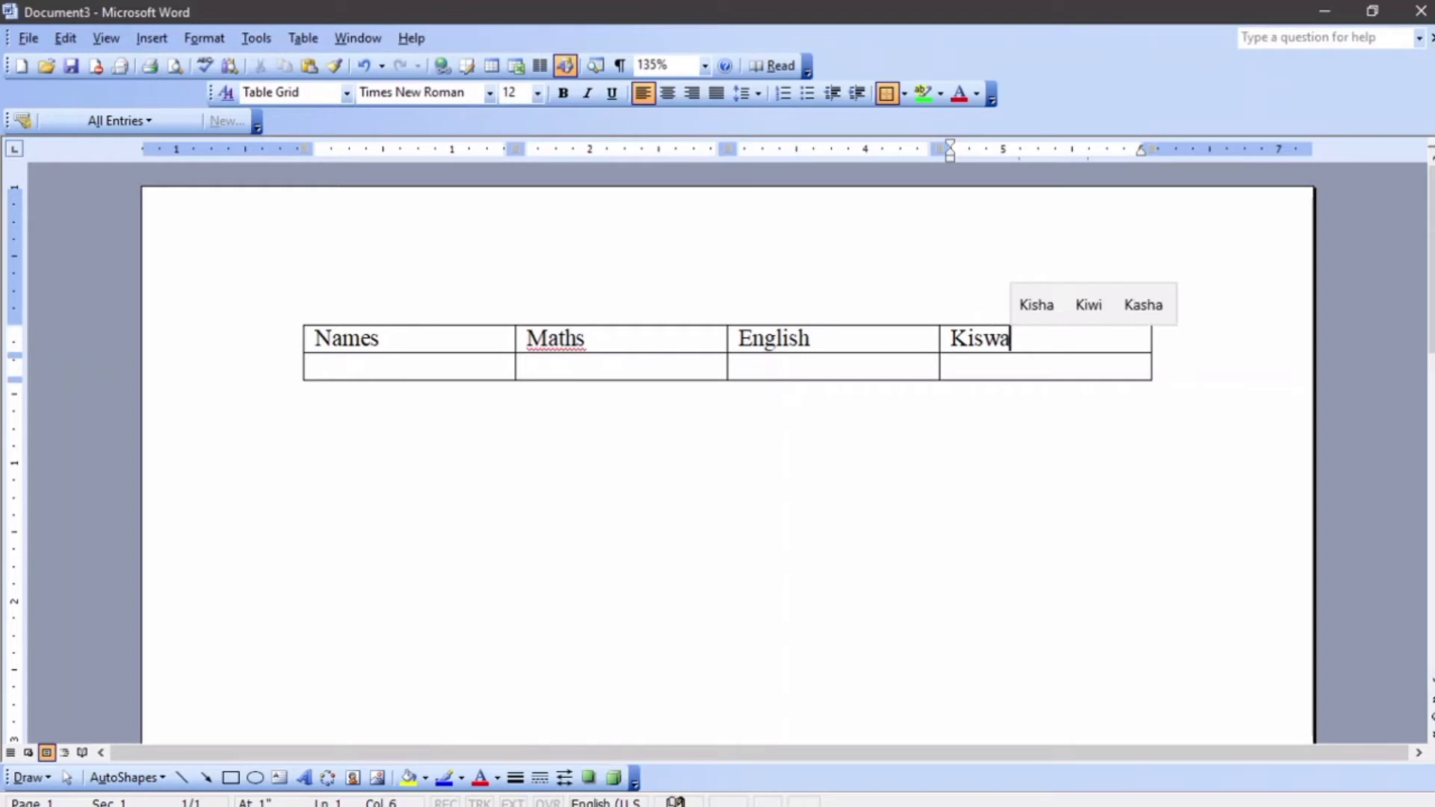
pyautogui.write('hili')
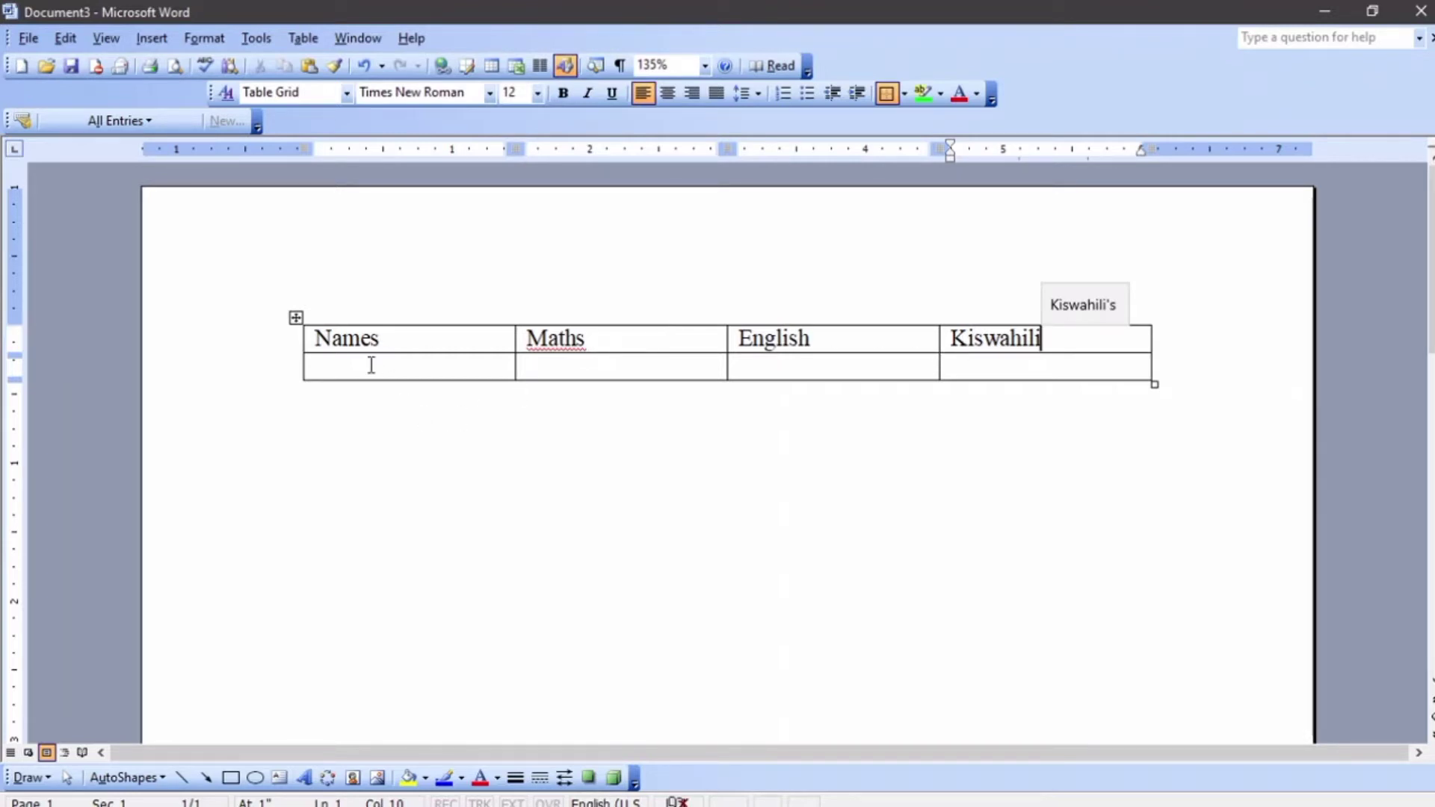
# Highlight the table's columns one by one and its two rows separately to distinguish columns from rows.
pyautogui.click(366, 327)
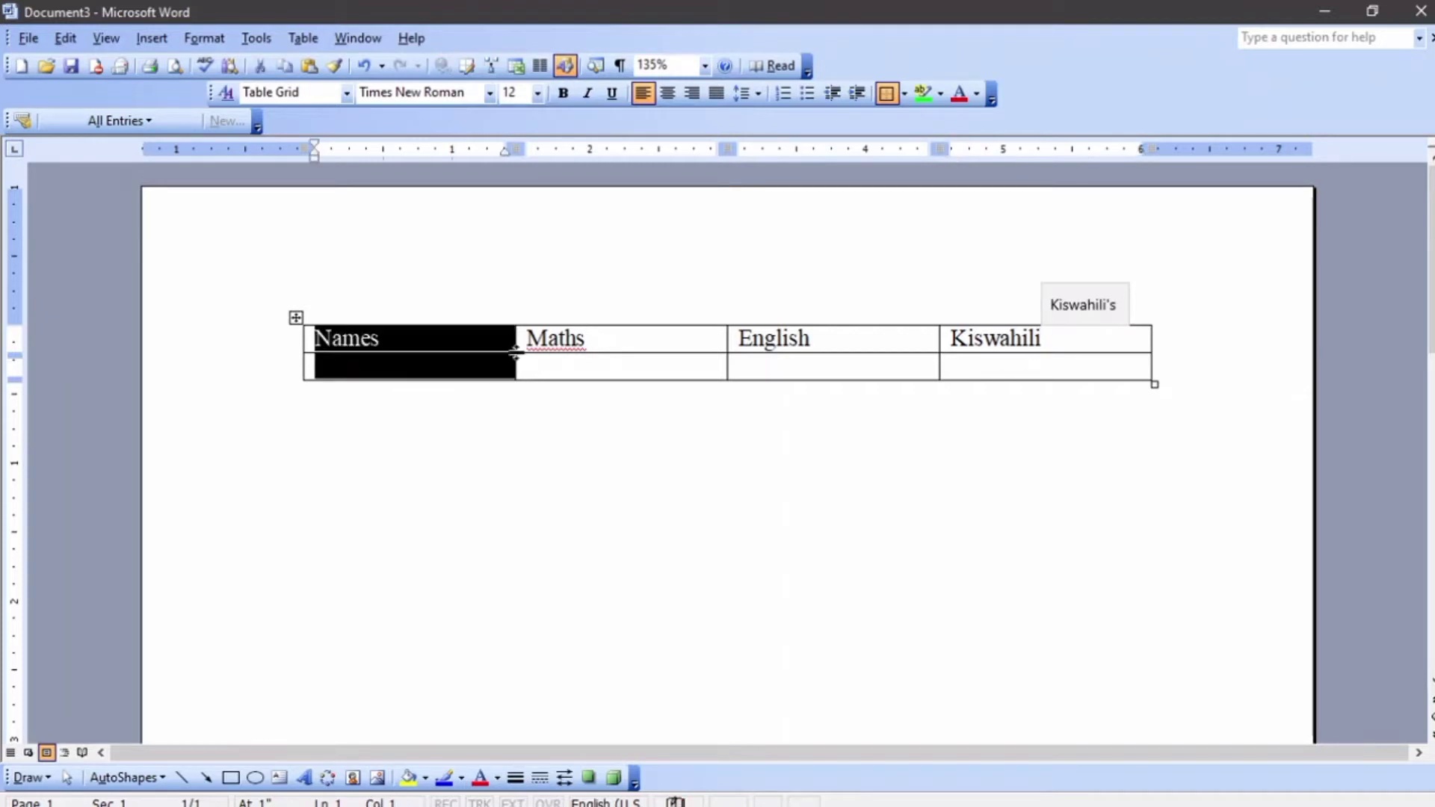
pyautogui.click(553, 327)
pyautogui.click(837, 327)
pyautogui.click(975, 326)
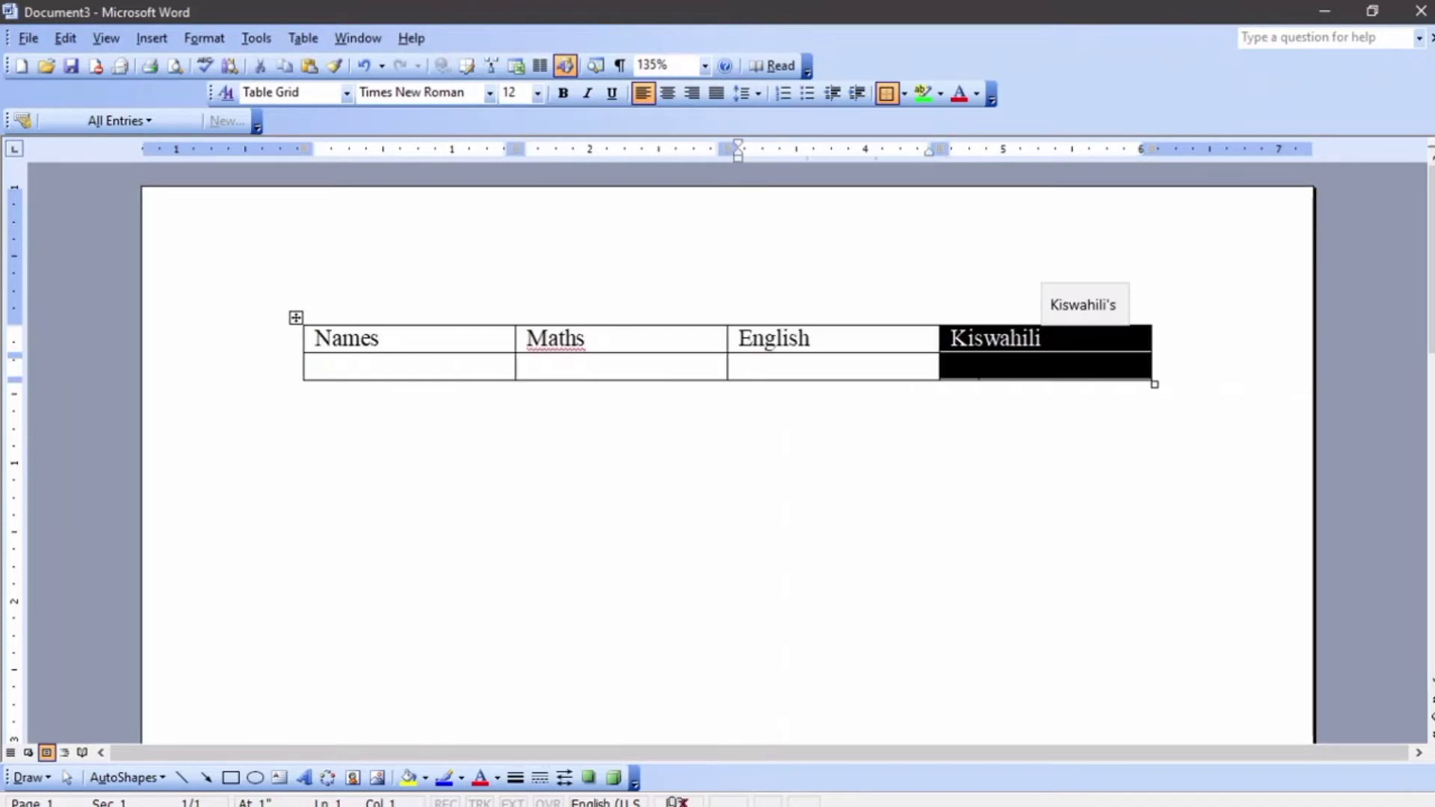
pyautogui.moveTo(415, 336); pyautogui.dragTo(1024, 352)
pyautogui.click(449, 436)
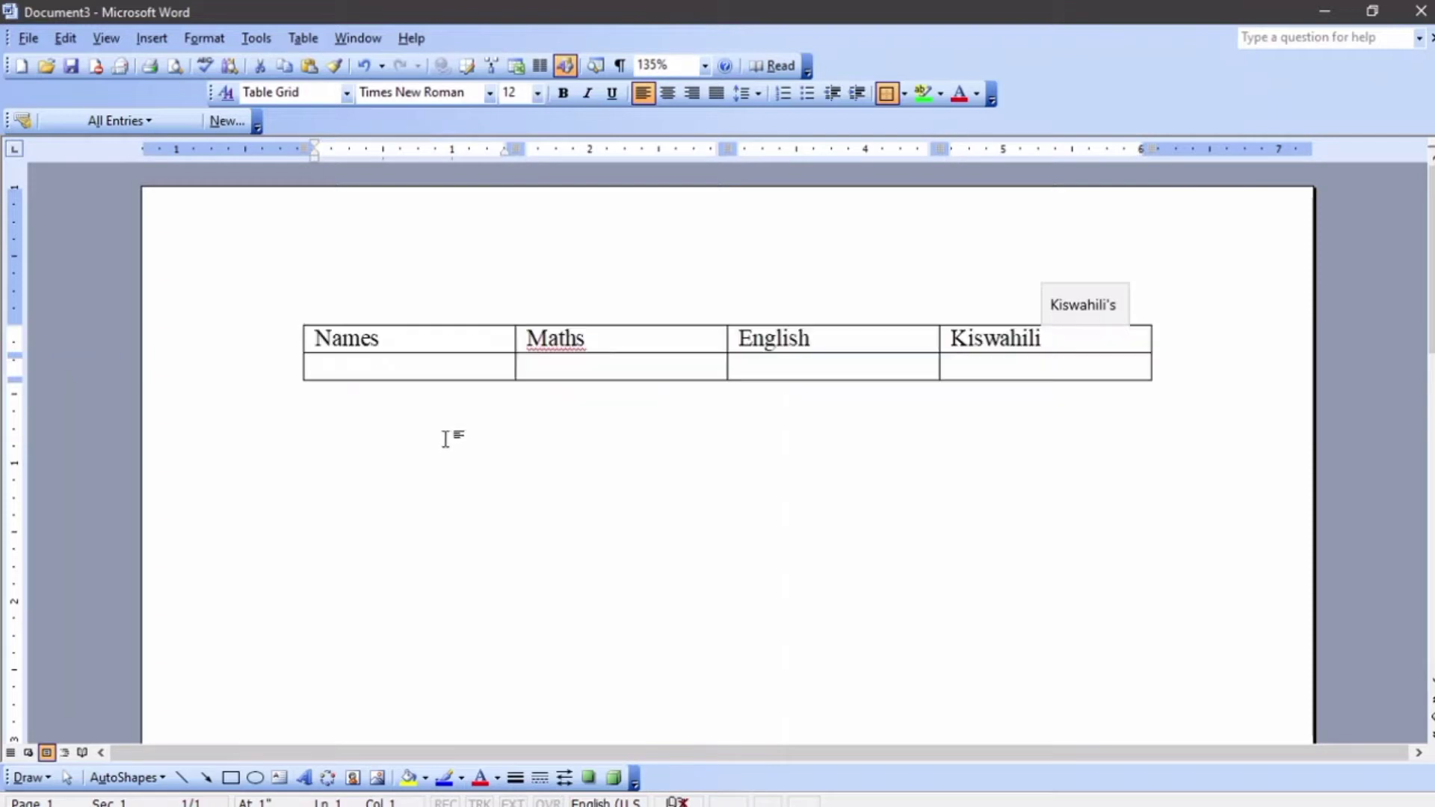
pyautogui.moveTo(387, 338); pyautogui.dragTo(962, 342)
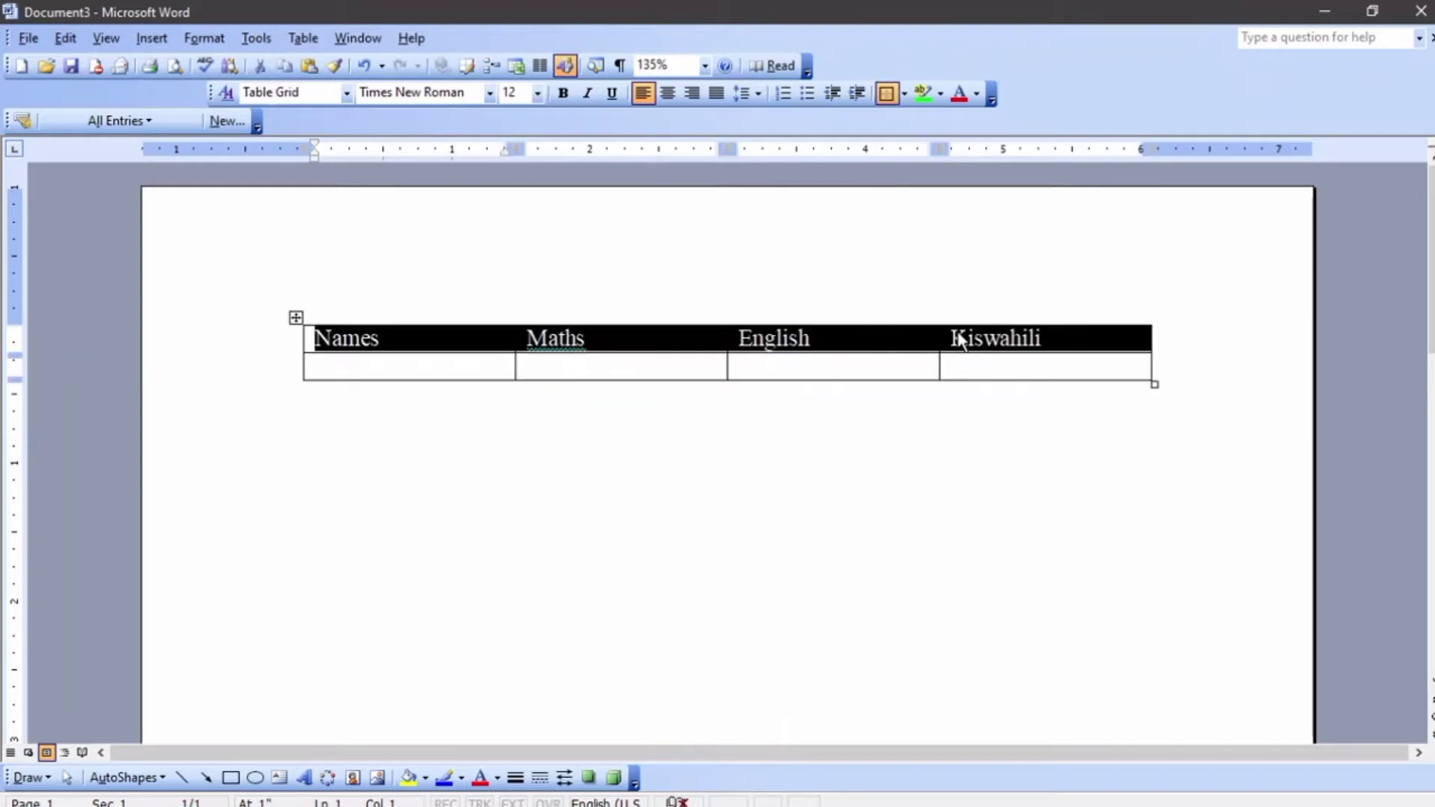
pyautogui.moveTo(422, 368); pyautogui.dragTo(897, 372)
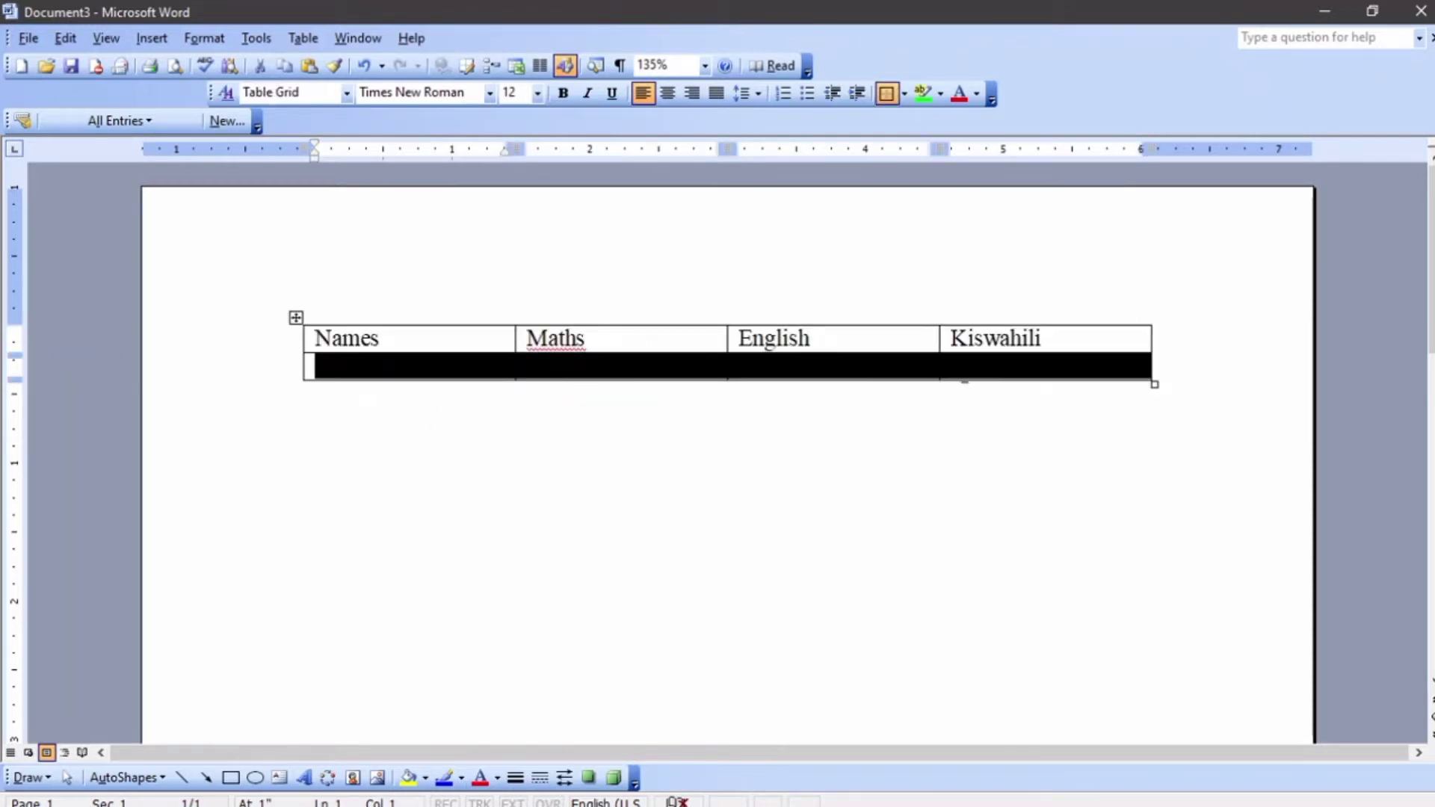
pyautogui.click(636, 457)
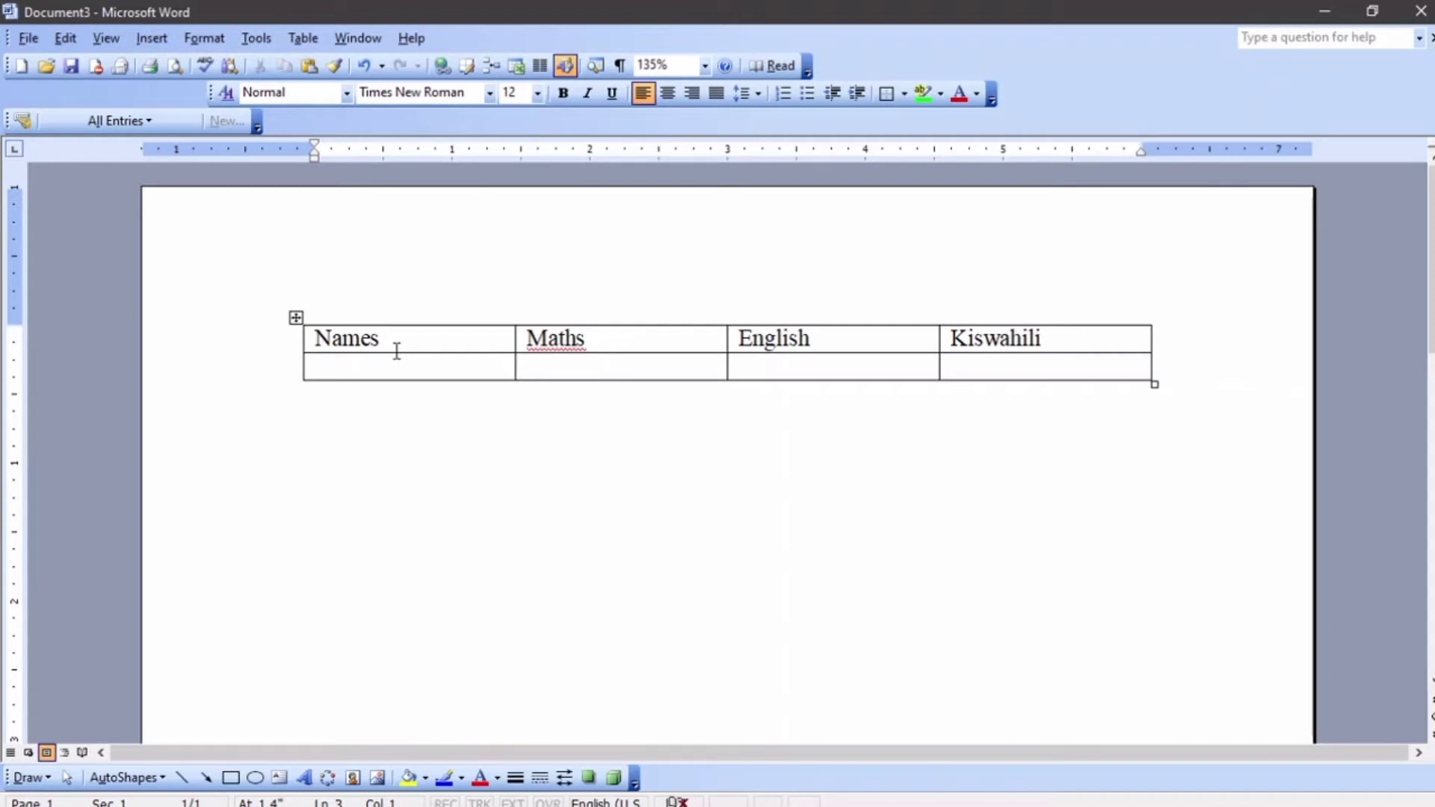
# Place the cursor in individual cells of both rows to point out the table's cells.
pyautogui.click(426, 343)
pyautogui.click(434, 370)
pyautogui.press('Tab')
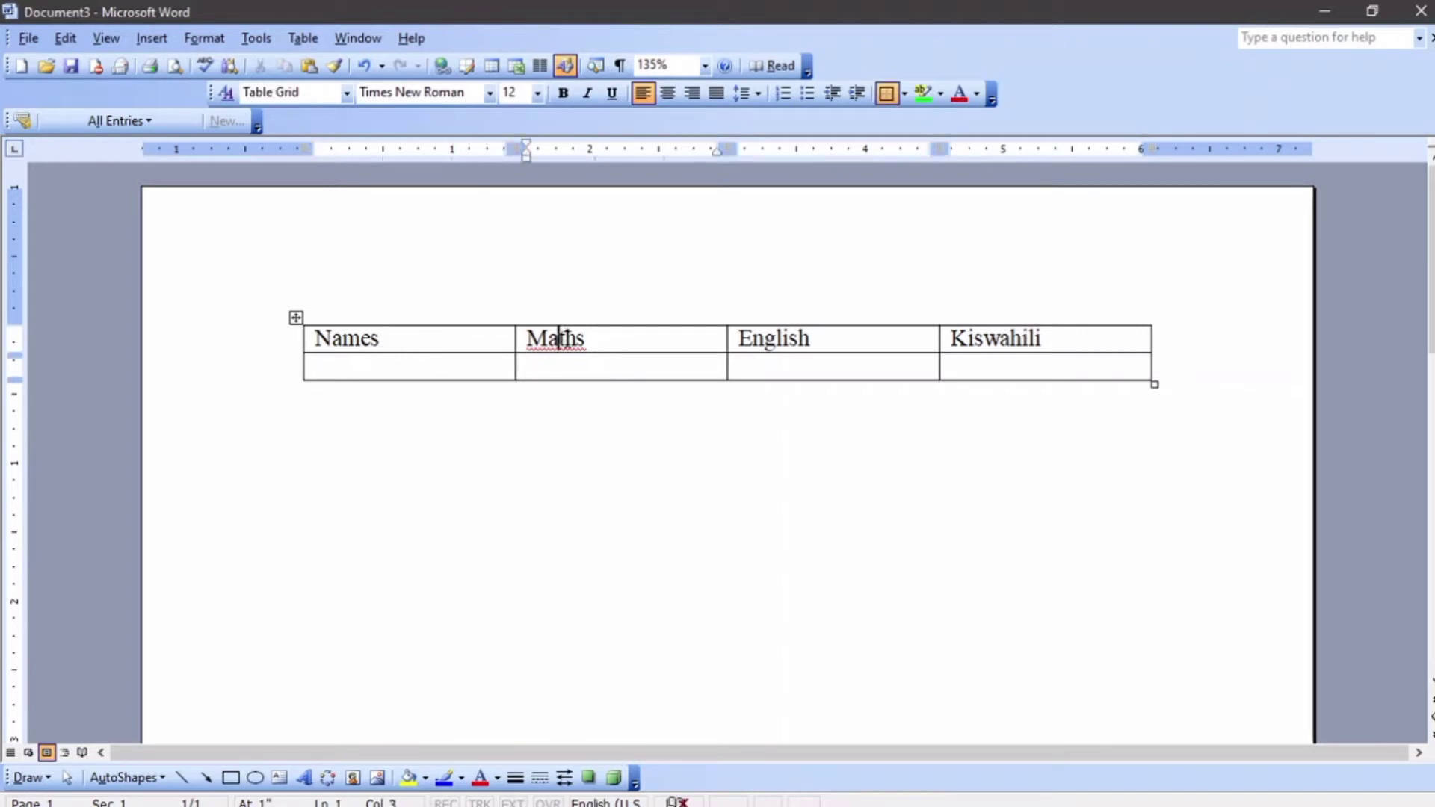
pyautogui.press('Tab')
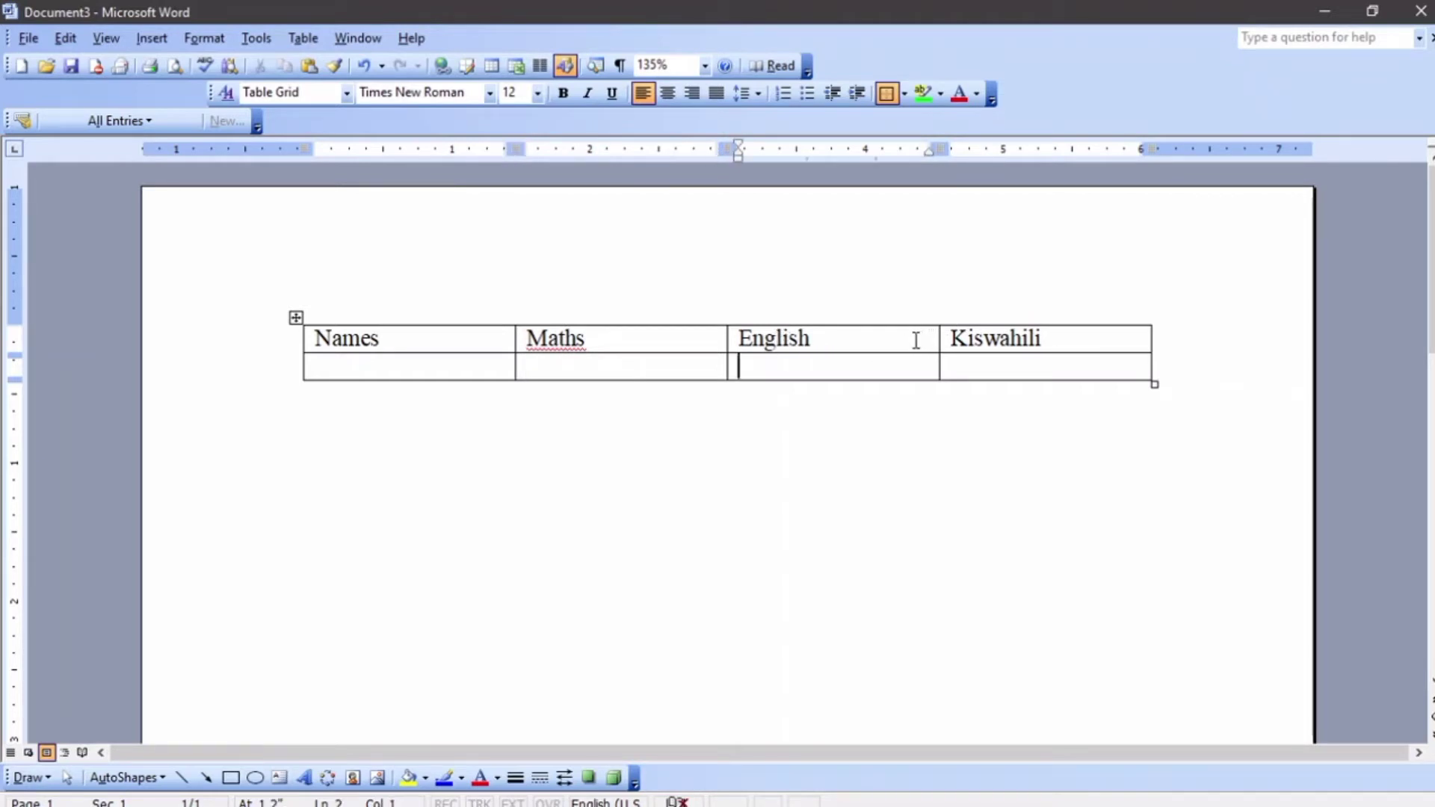
# Enter the first student's name in the Names column of the second row.
pyautogui.click(361, 367)
pyautogui.write('james')
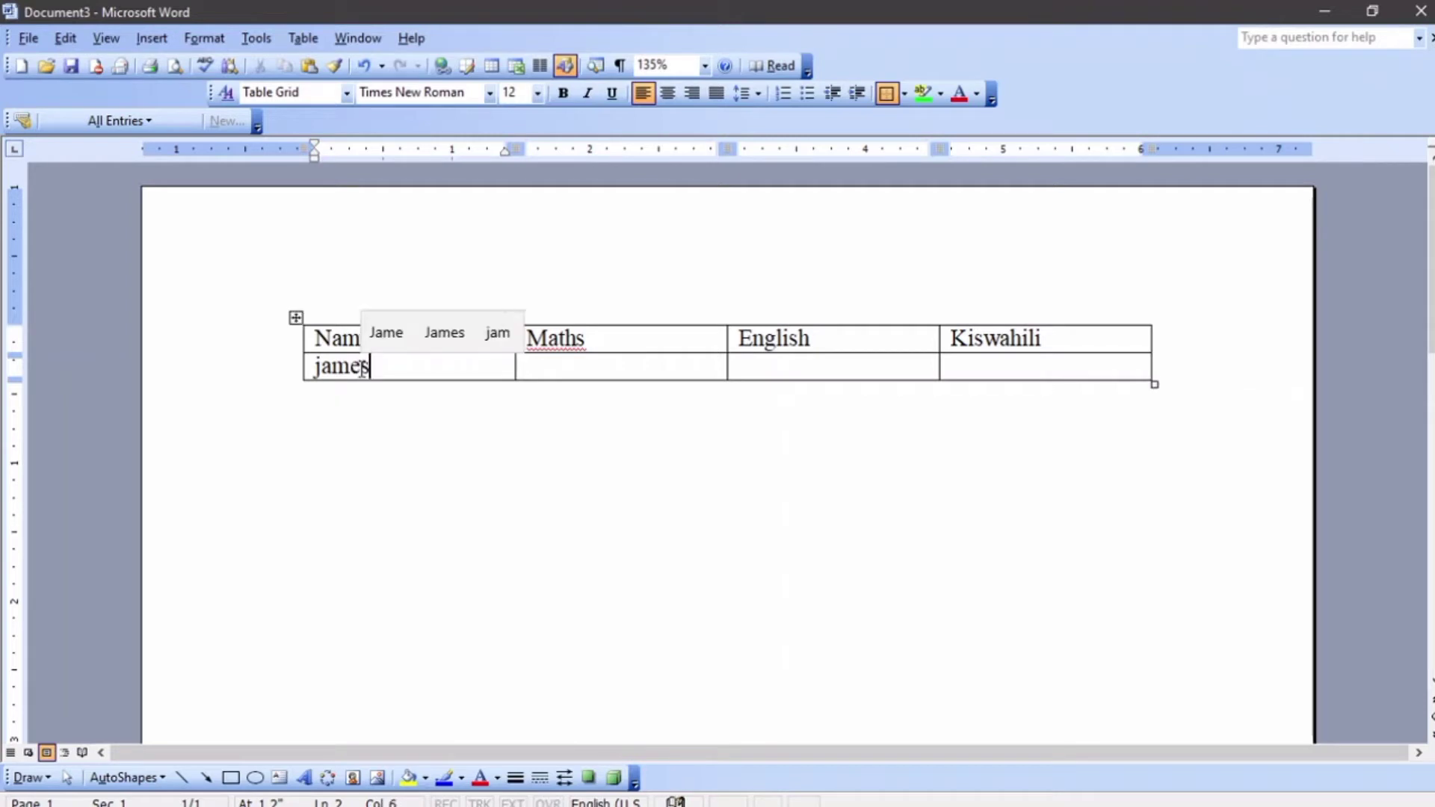
pyautogui.press('Tab')
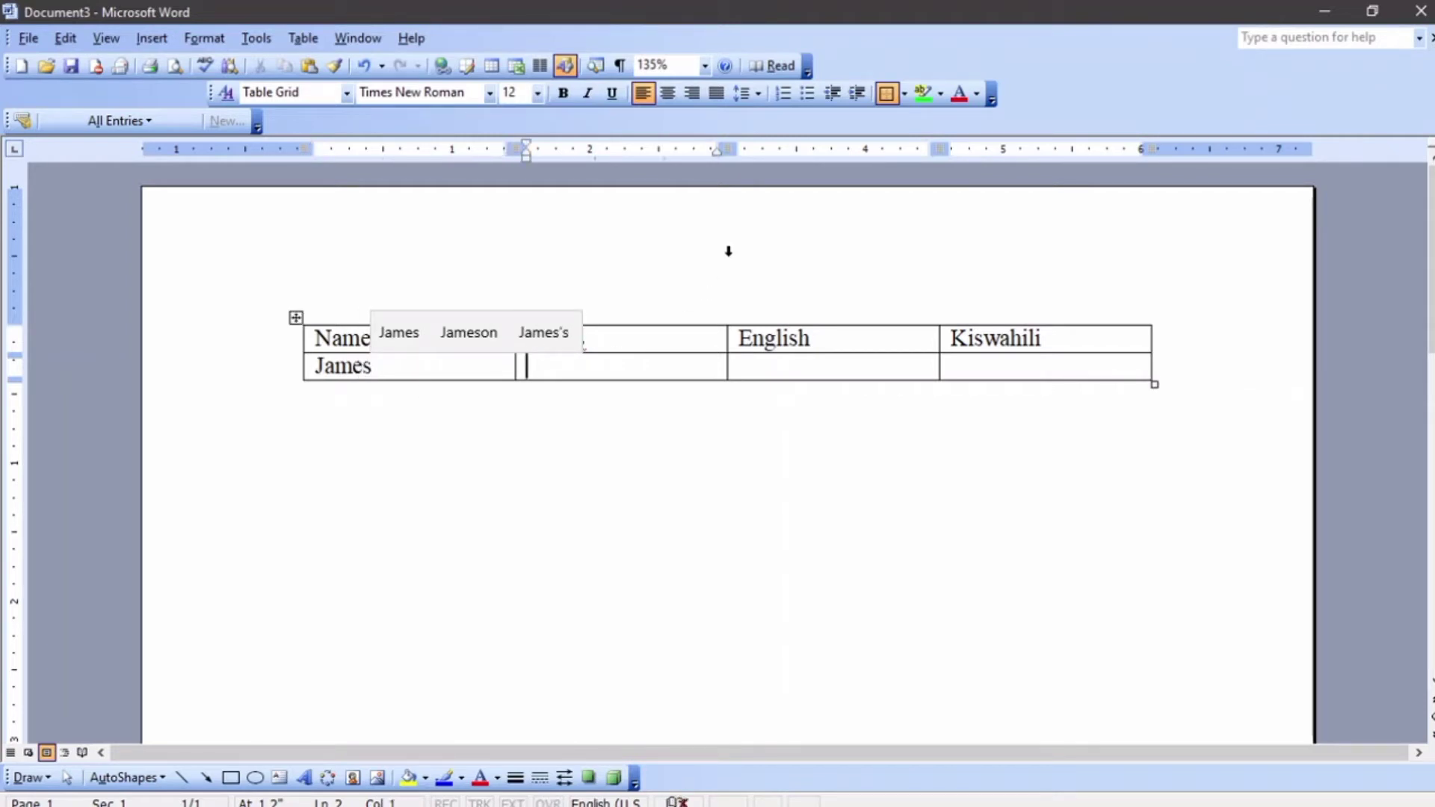
# Enter 44, 55 and 62 as the first student's Maths, English and Kiswahili marks, and add an empty row at the table's end.
pyautogui.click(704, 293)
pyautogui.click(648, 441)
pyautogui.click(622, 372)
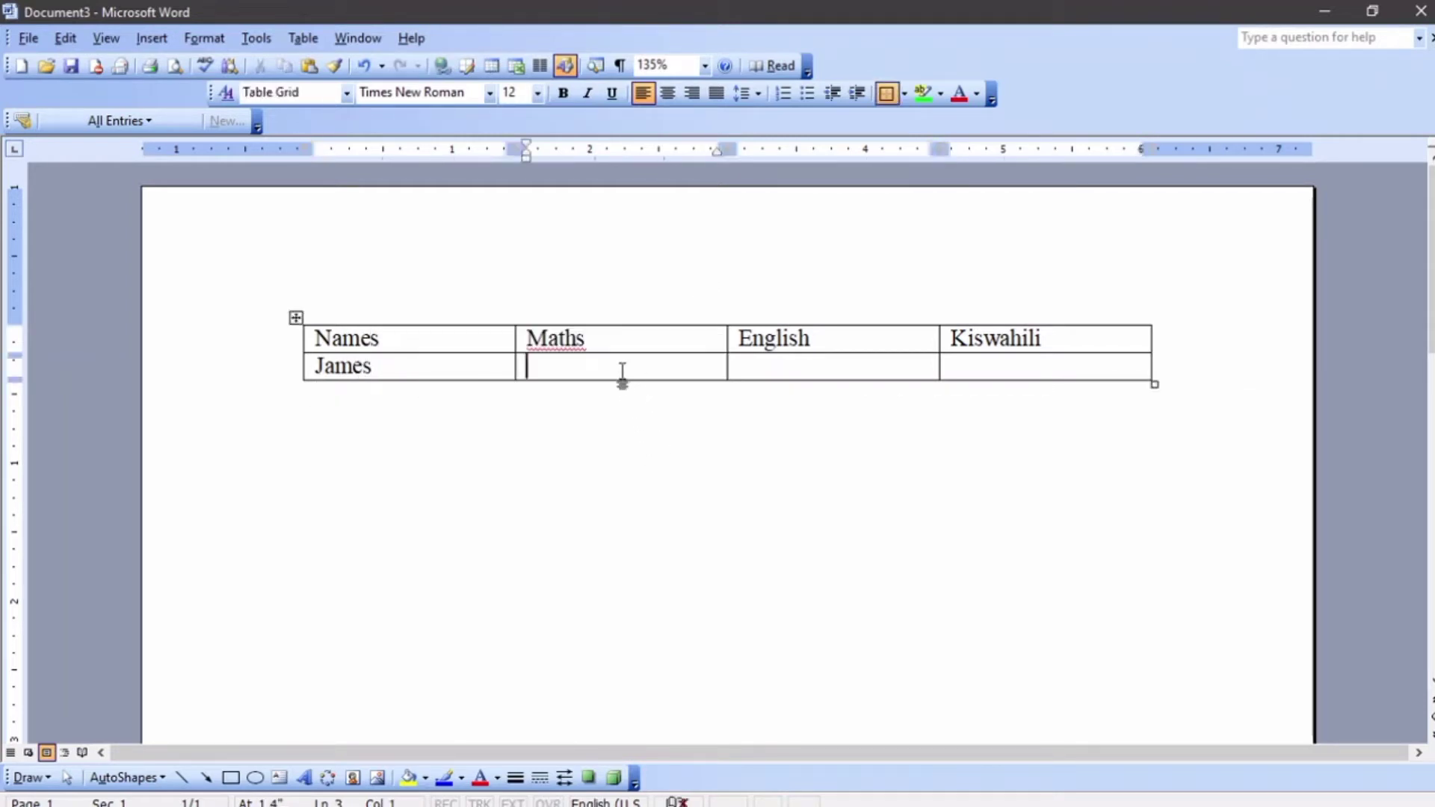
pyautogui.write('44')
pyautogui.press('Tab')
pyautogui.write('55')
pyautogui.press('Tab')
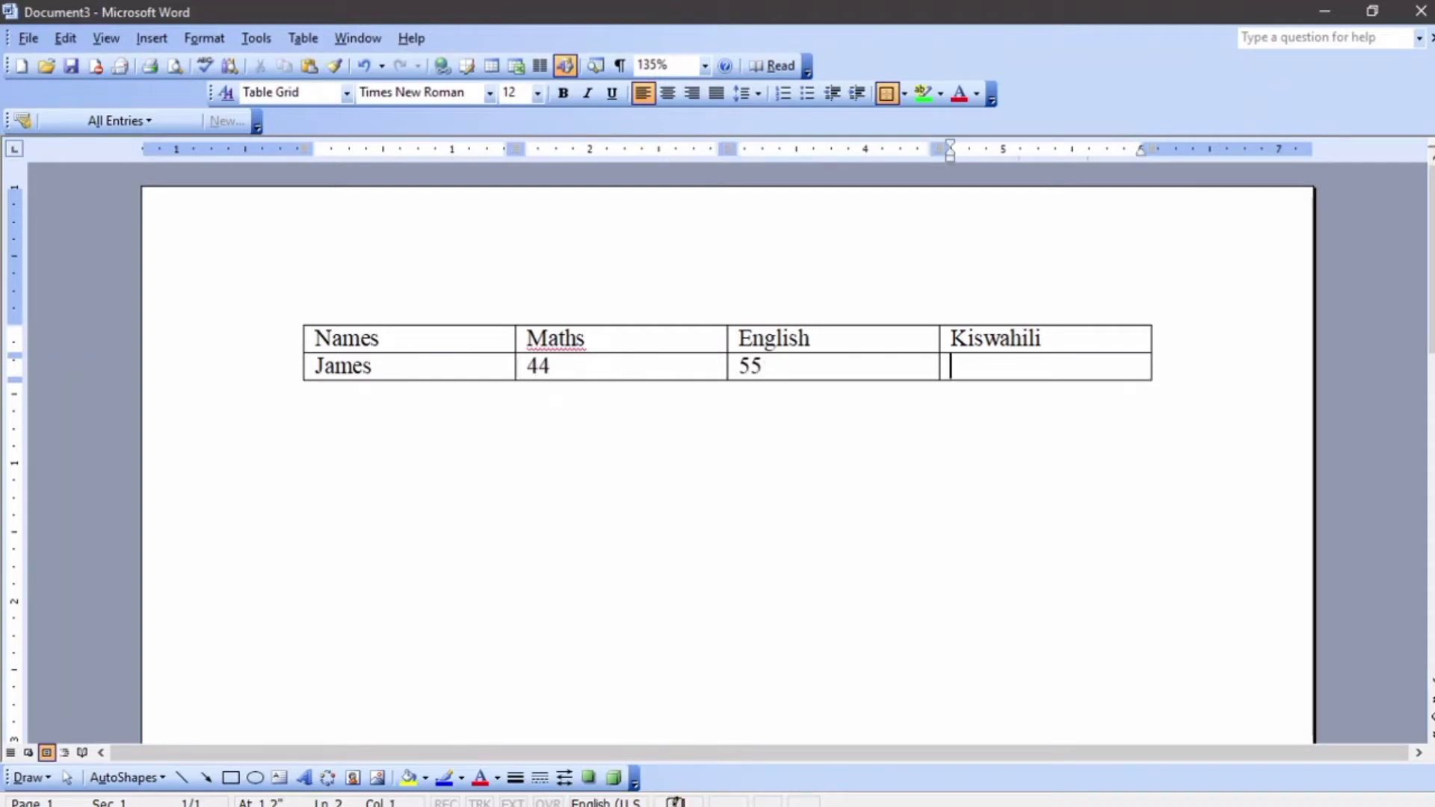
pyautogui.write('6')
pyautogui.press('Tab')
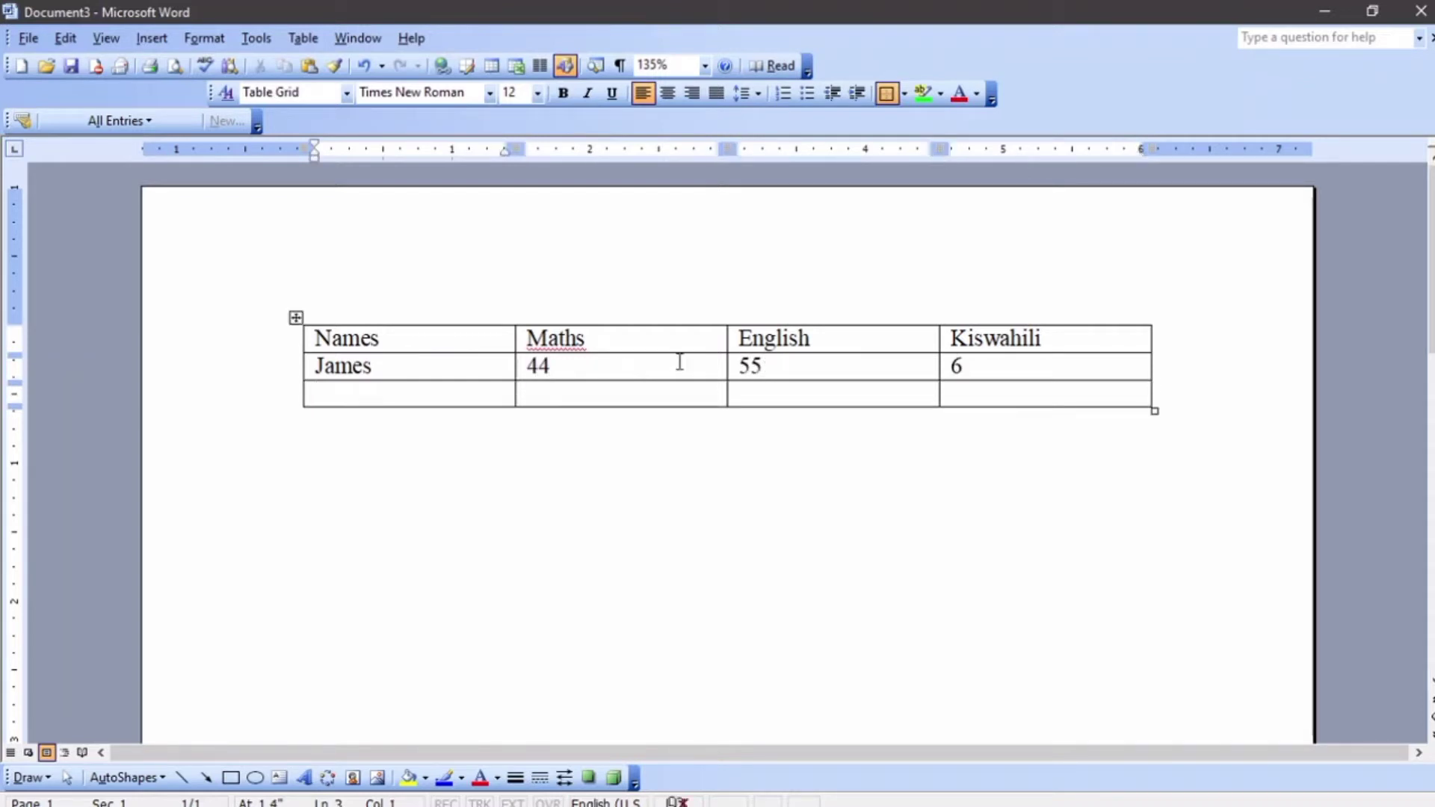
pyautogui.click(997, 367)
pyautogui.write('2')
# Enter the second student's name in the Names column of the third row.
pyautogui.click(367, 395)
pyautogui.write('Mercy')
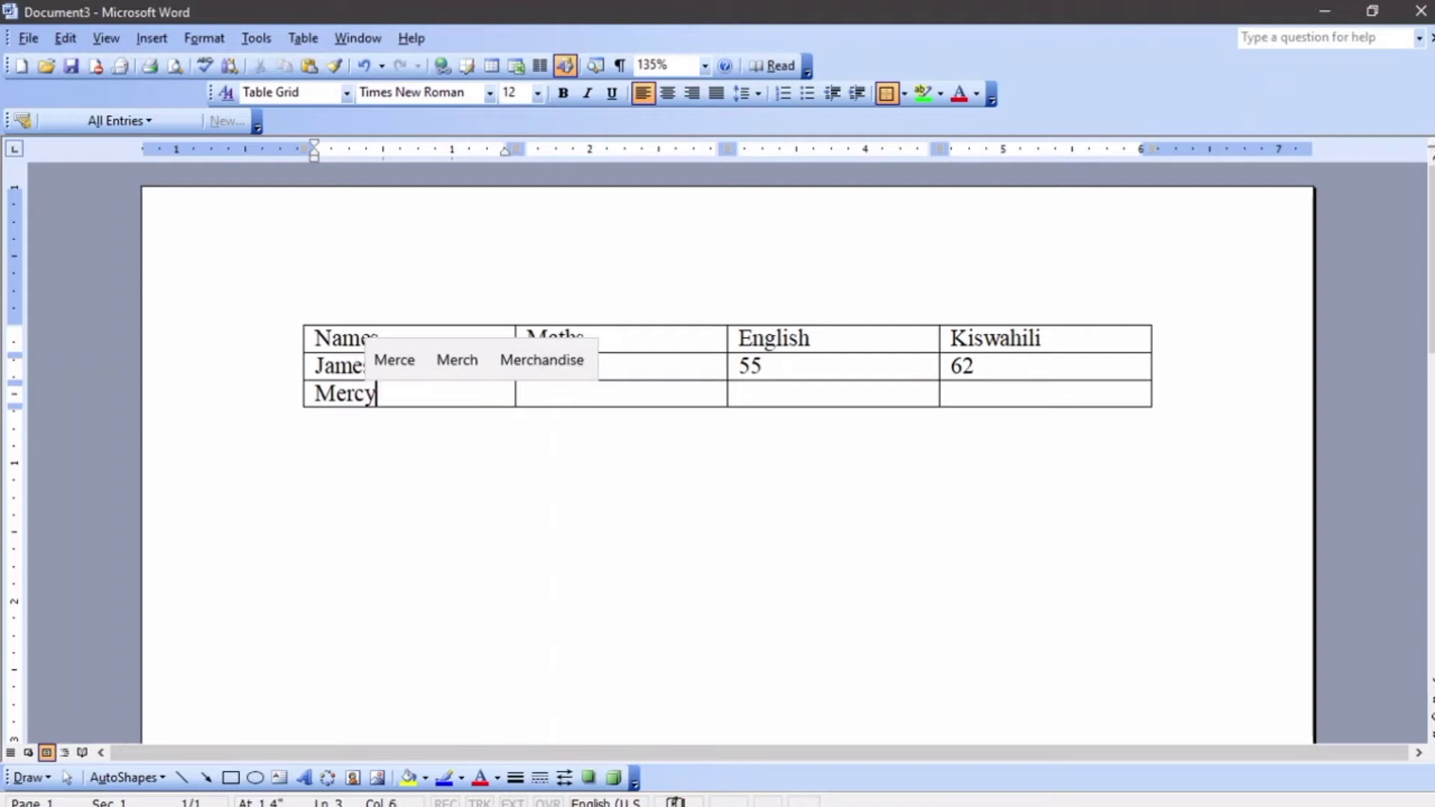
pyautogui.press('Tab')
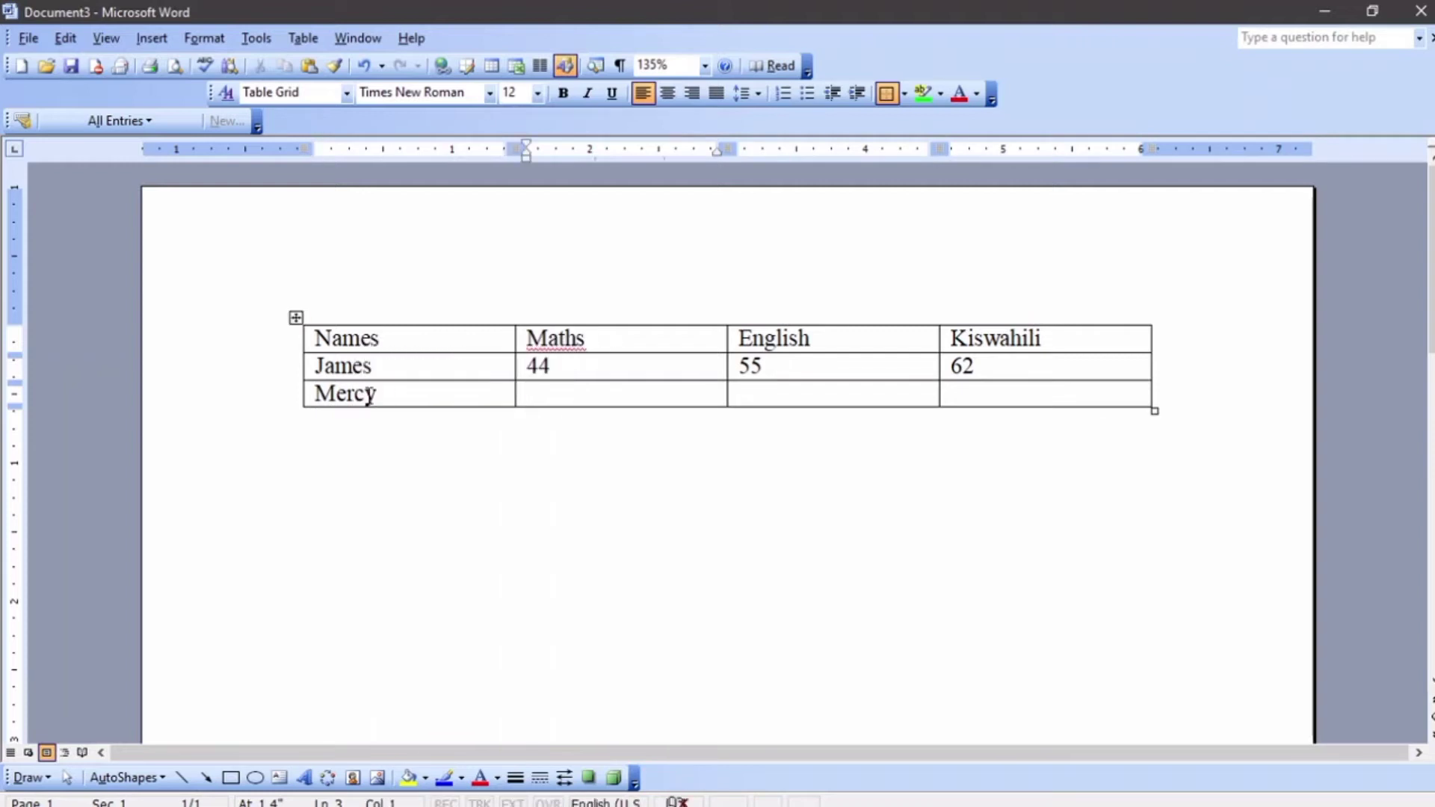
# Enter 53, 29 and 90 as the second student's Maths, English and Kiswahili marks, and undo the extra row added below.
pyautogui.write('75')
pyautogui.press('BackSpace')
pyautogui.press('BackSpace')
pyautogui.write('53')
pyautogui.press('Tab')
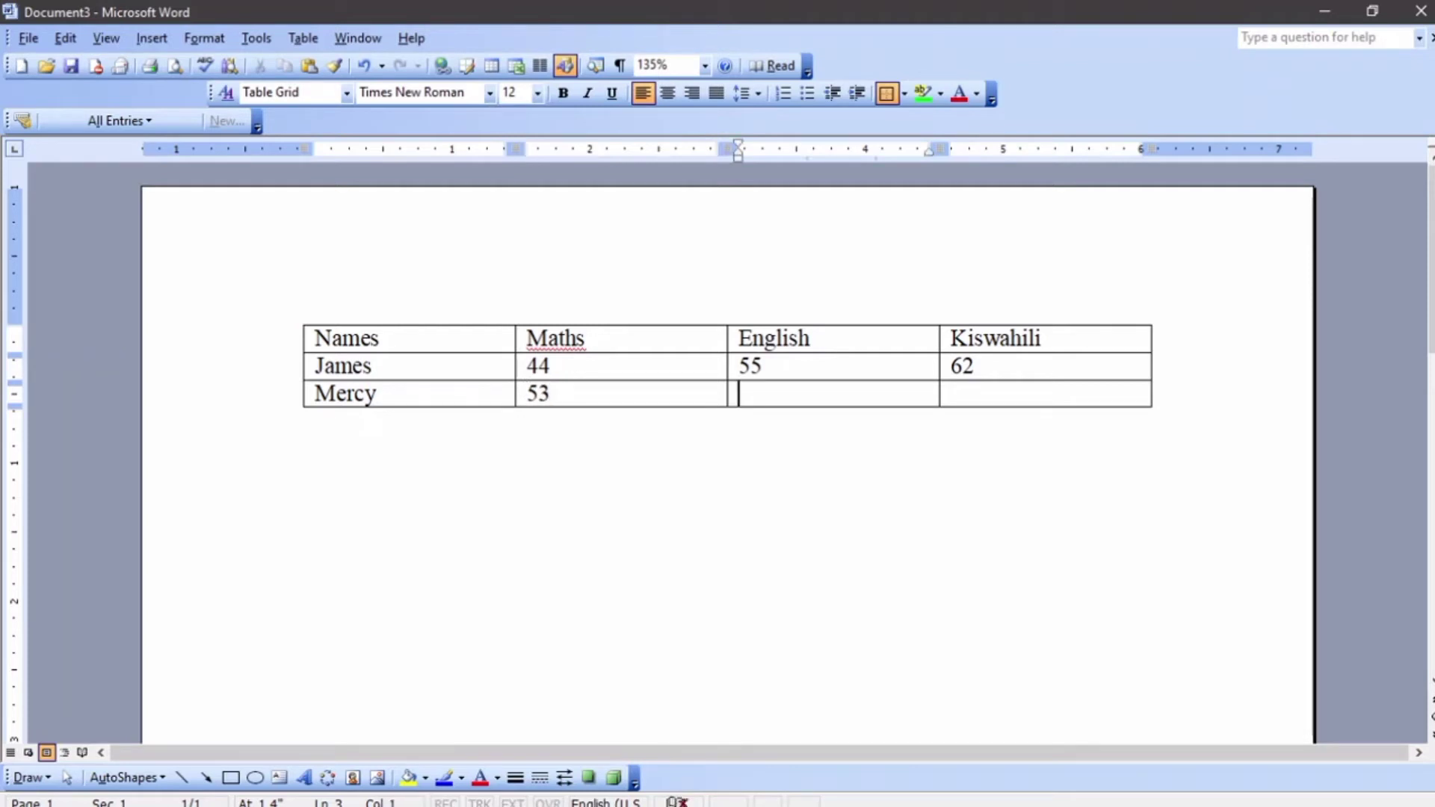
pyautogui.write('29')
pyautogui.press('Tab')
pyautogui.write('90')
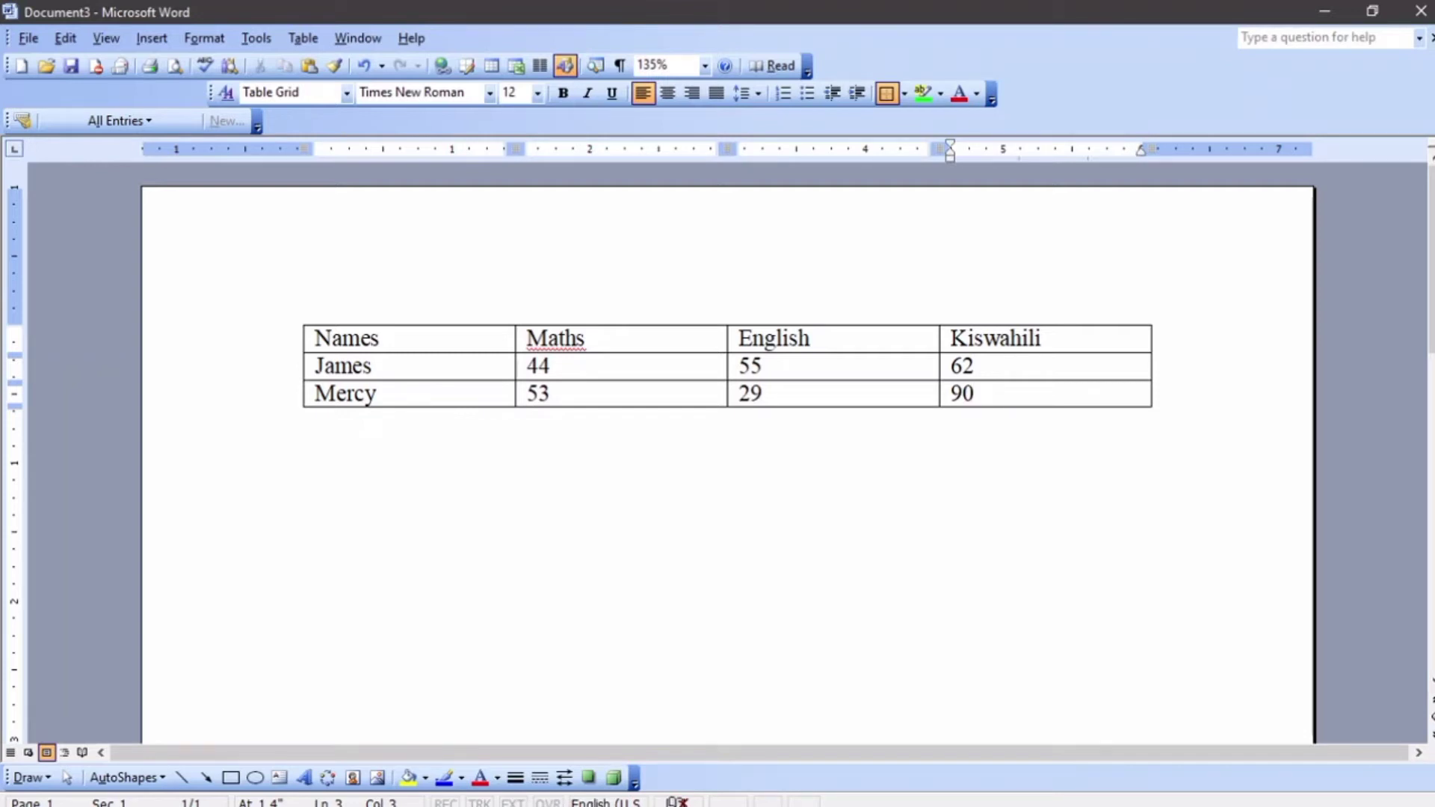
pyautogui.press('Tab')
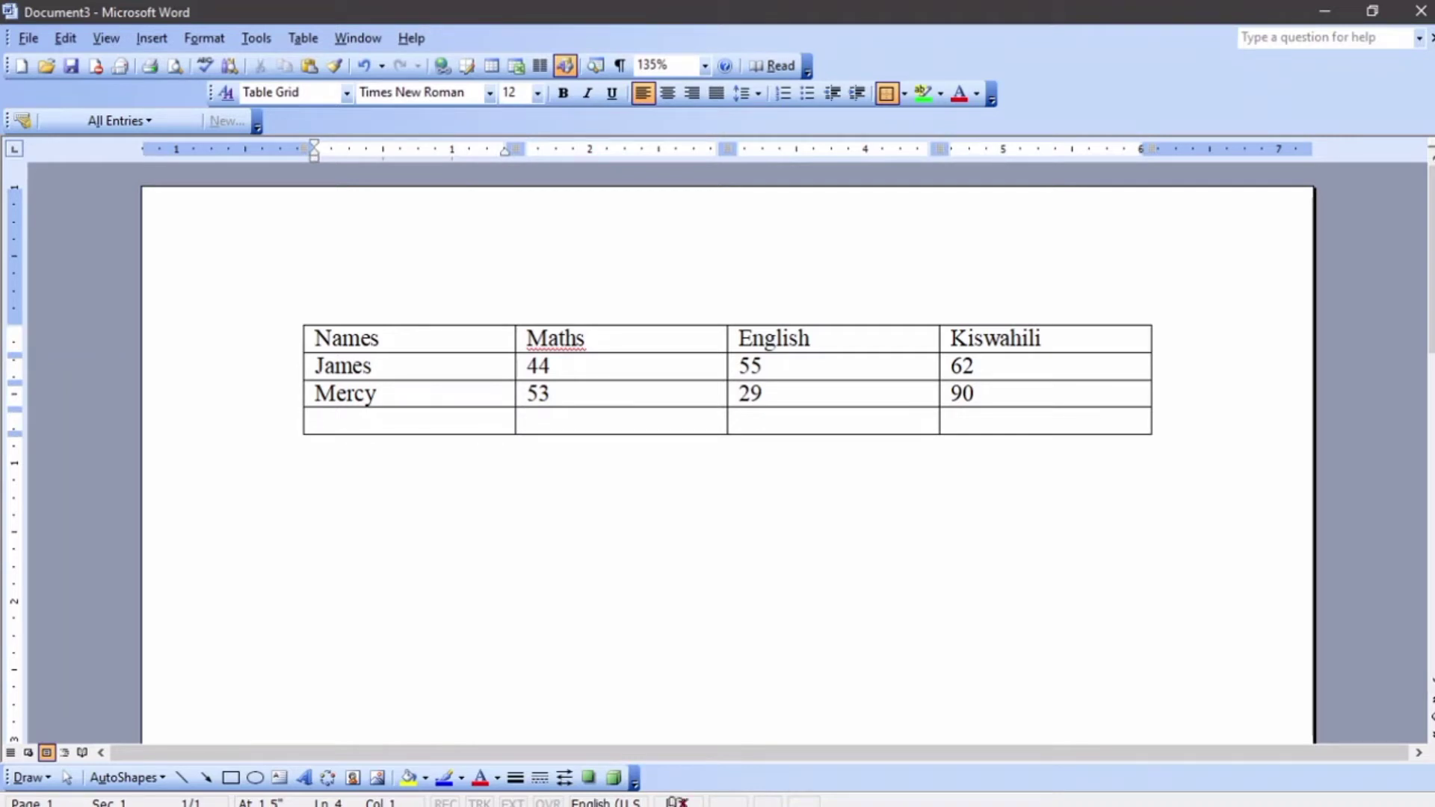
pyautogui.hotkey('ctrl', 'z')
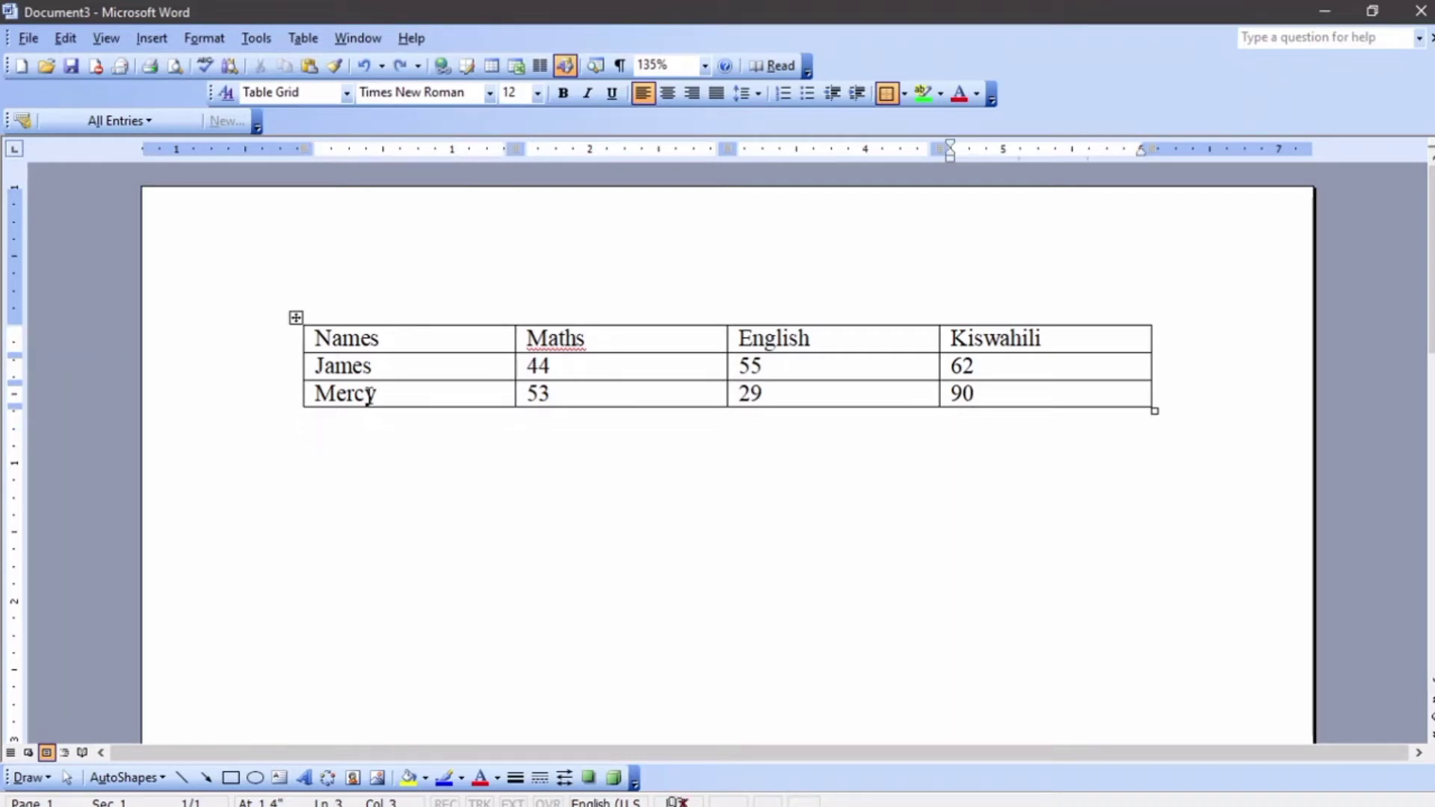
# Select the second student's entire row and insert an empty row below it.
pyautogui.click(307, 400)
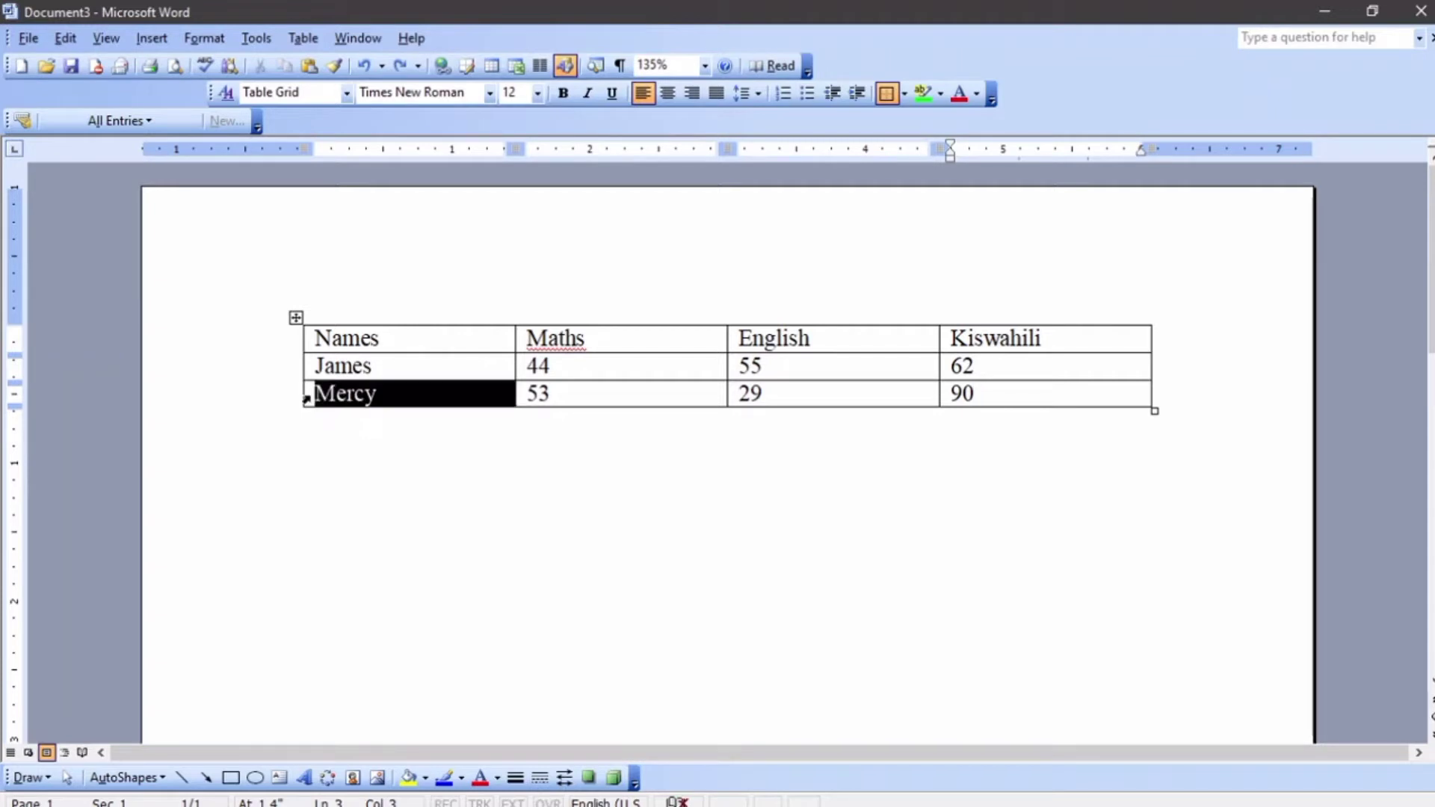
pyautogui.doubleClick(307, 400)
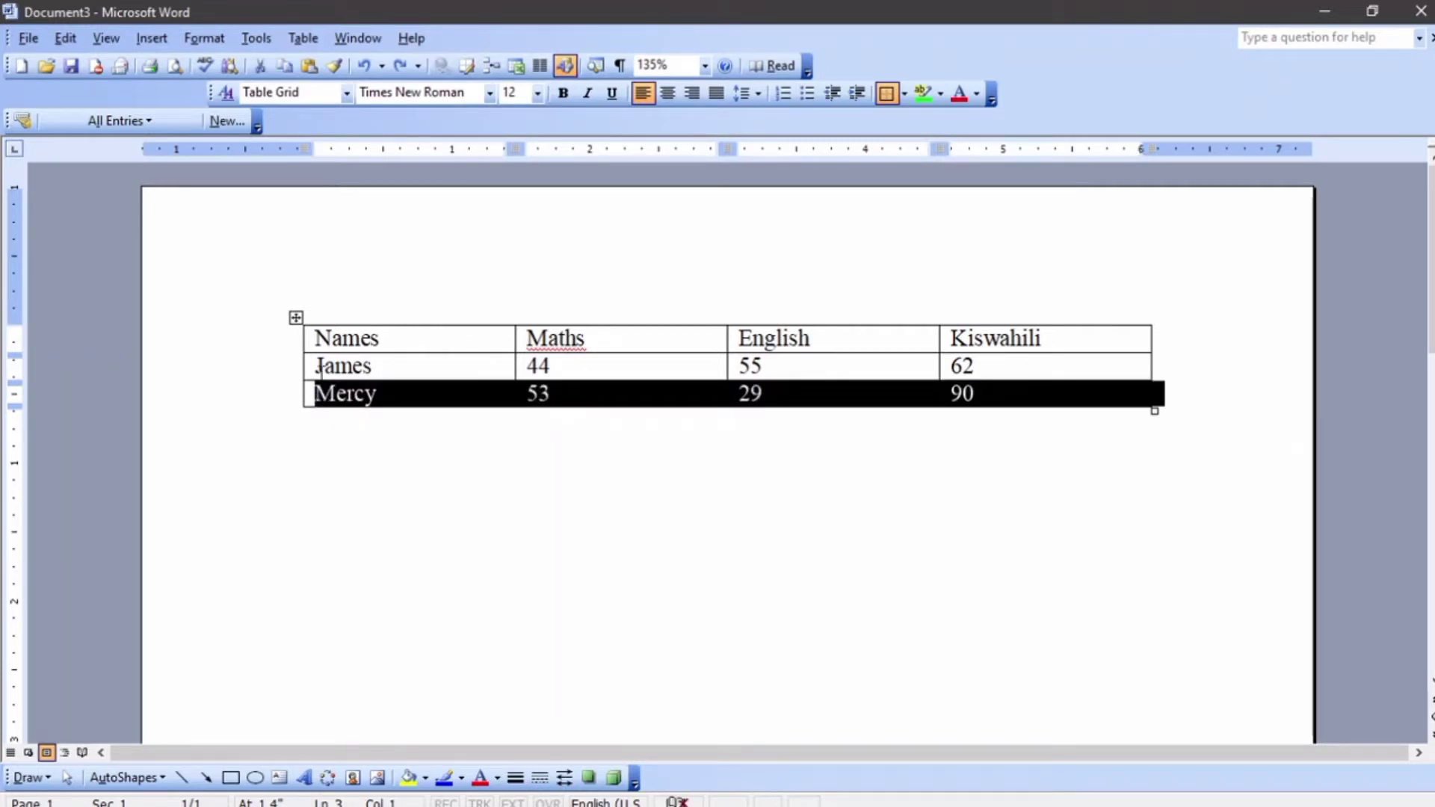
pyautogui.click(307, 41)
pyautogui.moveTo(320, 97)
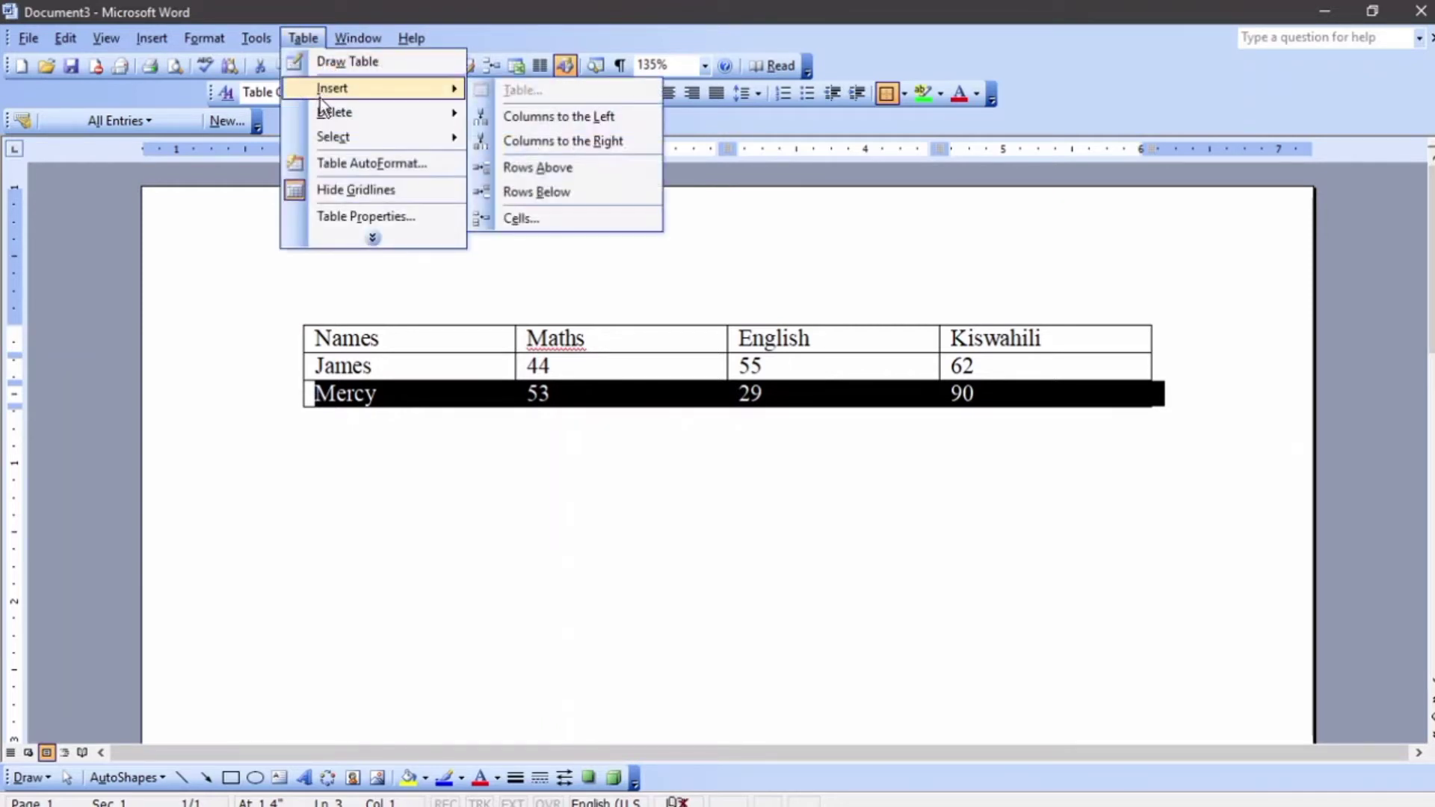
pyautogui.click(613, 192)
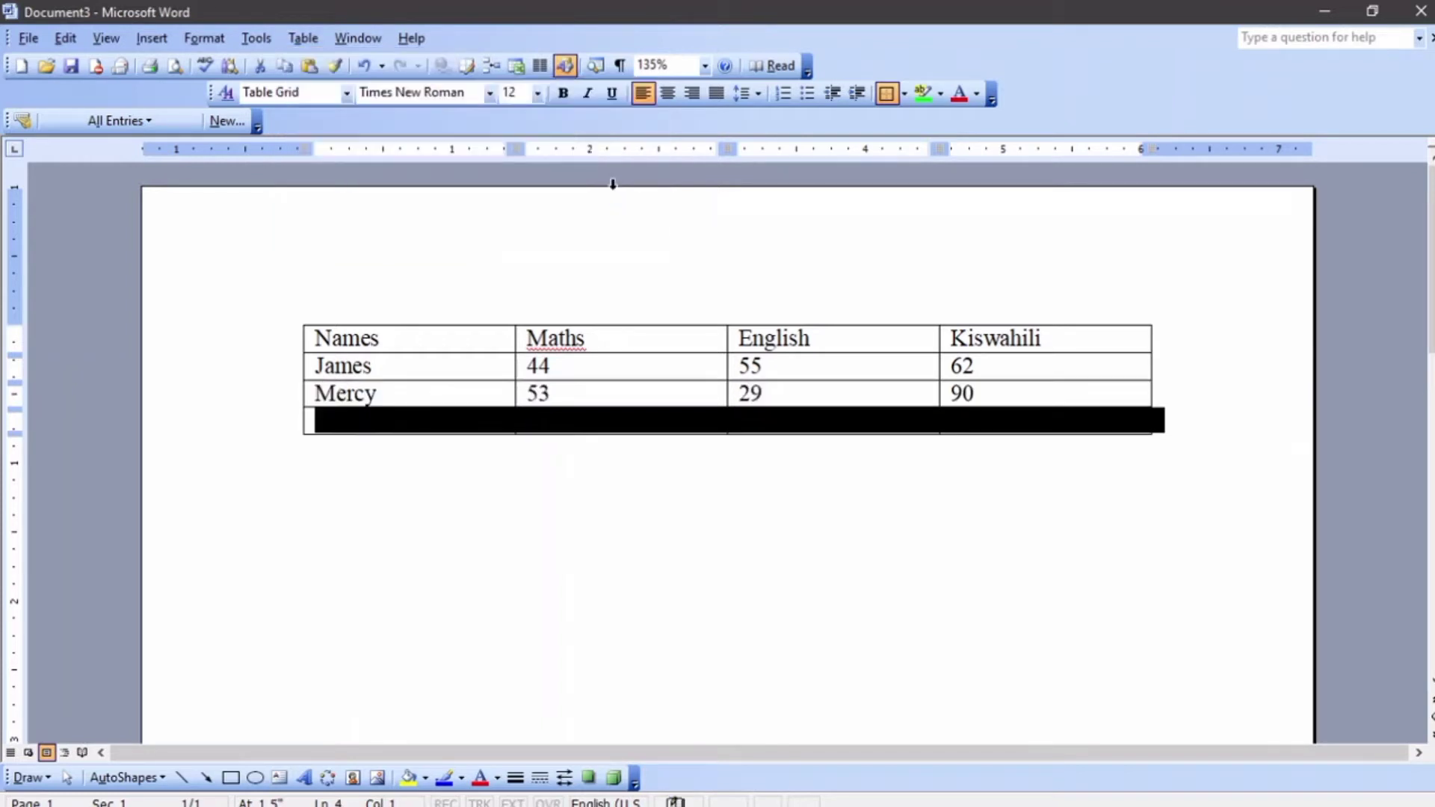
# Fill the empty last row with the third student's name and the marks 77 for Maths, 88 for English and 33 for Kiswahili.
pyautogui.click(384, 487)
pyautogui.click(326, 428)
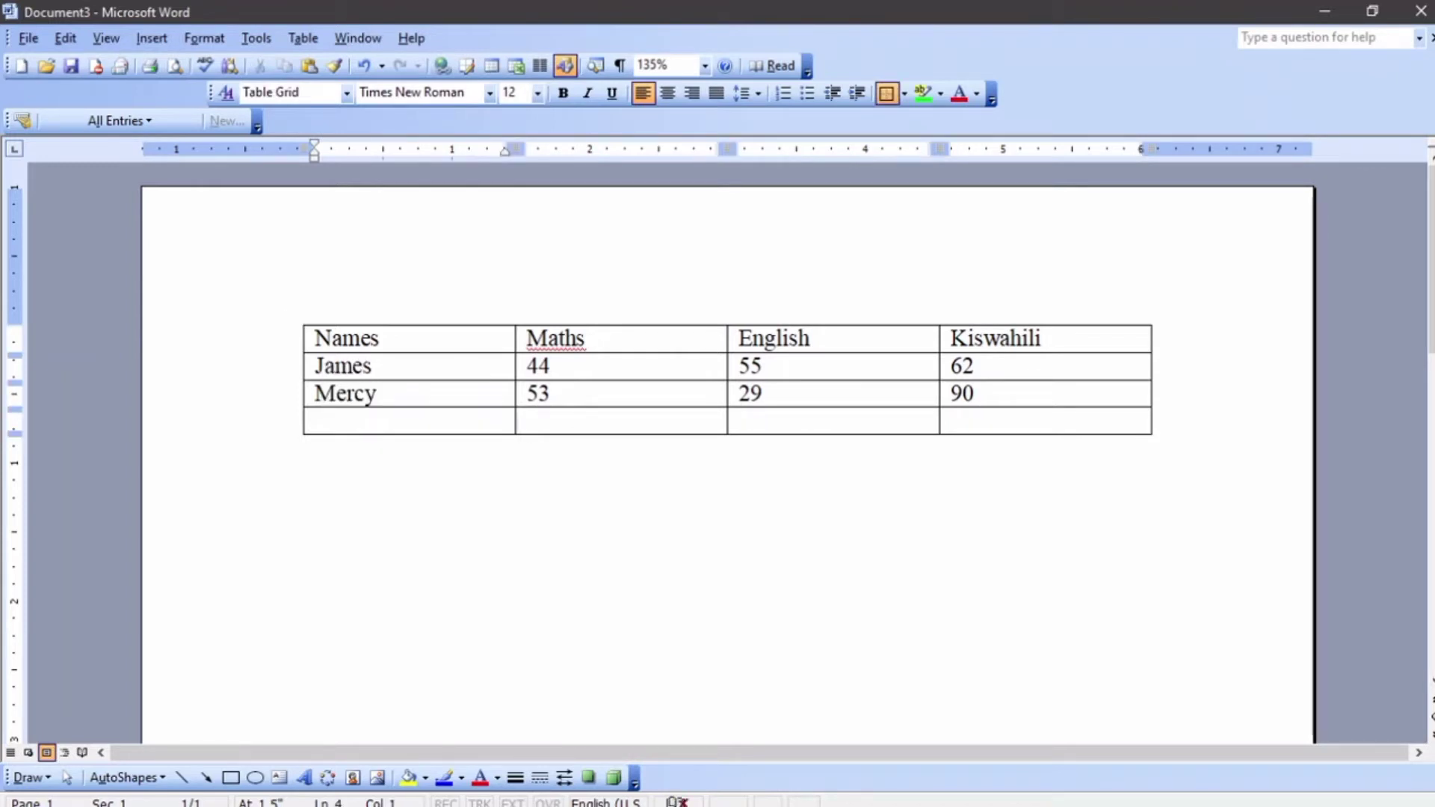
pyautogui.write('Nancy')
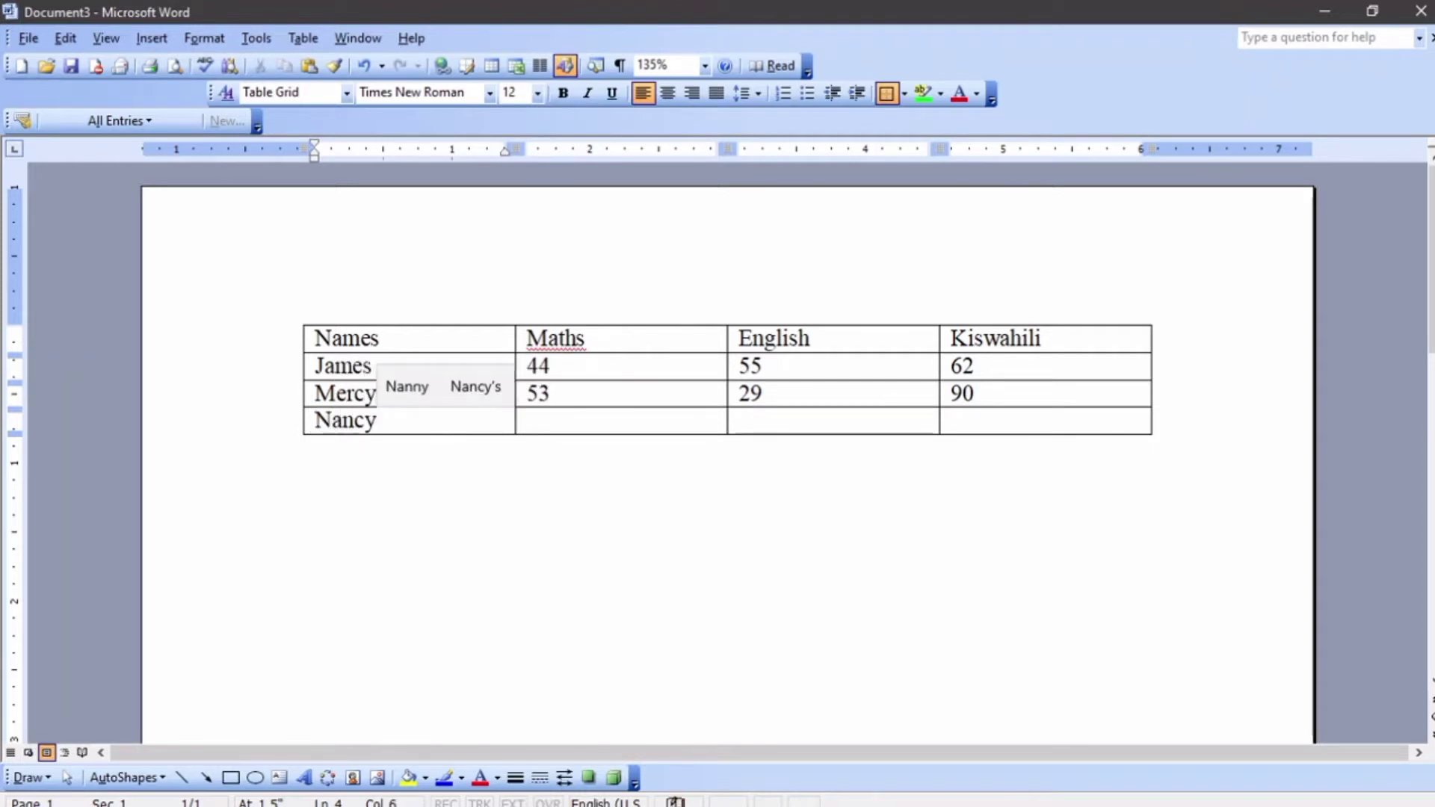
pyautogui.press('Tab')
pyautogui.write('77')
pyautogui.press('Tab')
pyautogui.write('883')
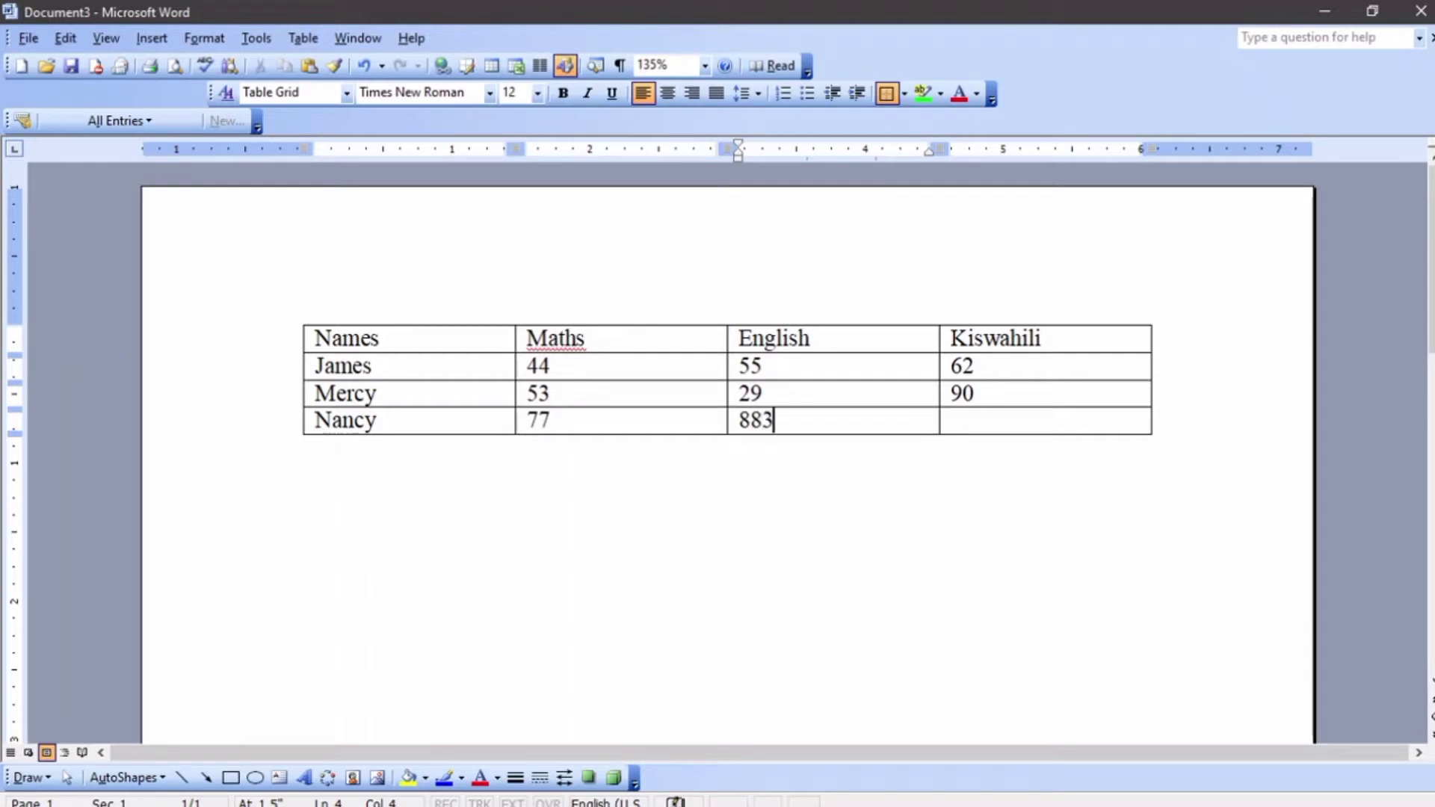
pyautogui.press('BackSpace')
pyautogui.press('Tab')
pyautogui.write('33')
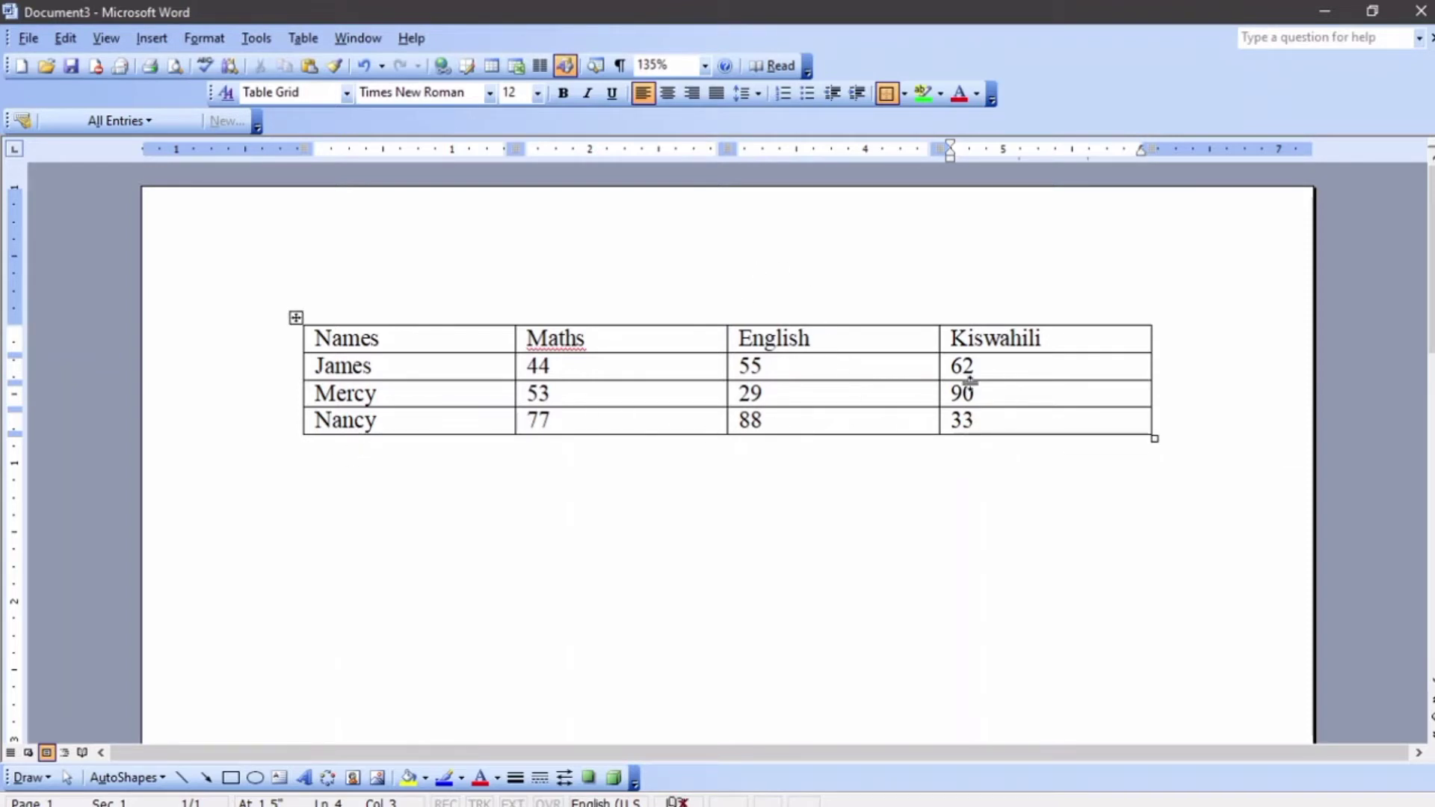
# Select the whole Kiswahili column and insert an empty column to its left.
pyautogui.click(991, 319)
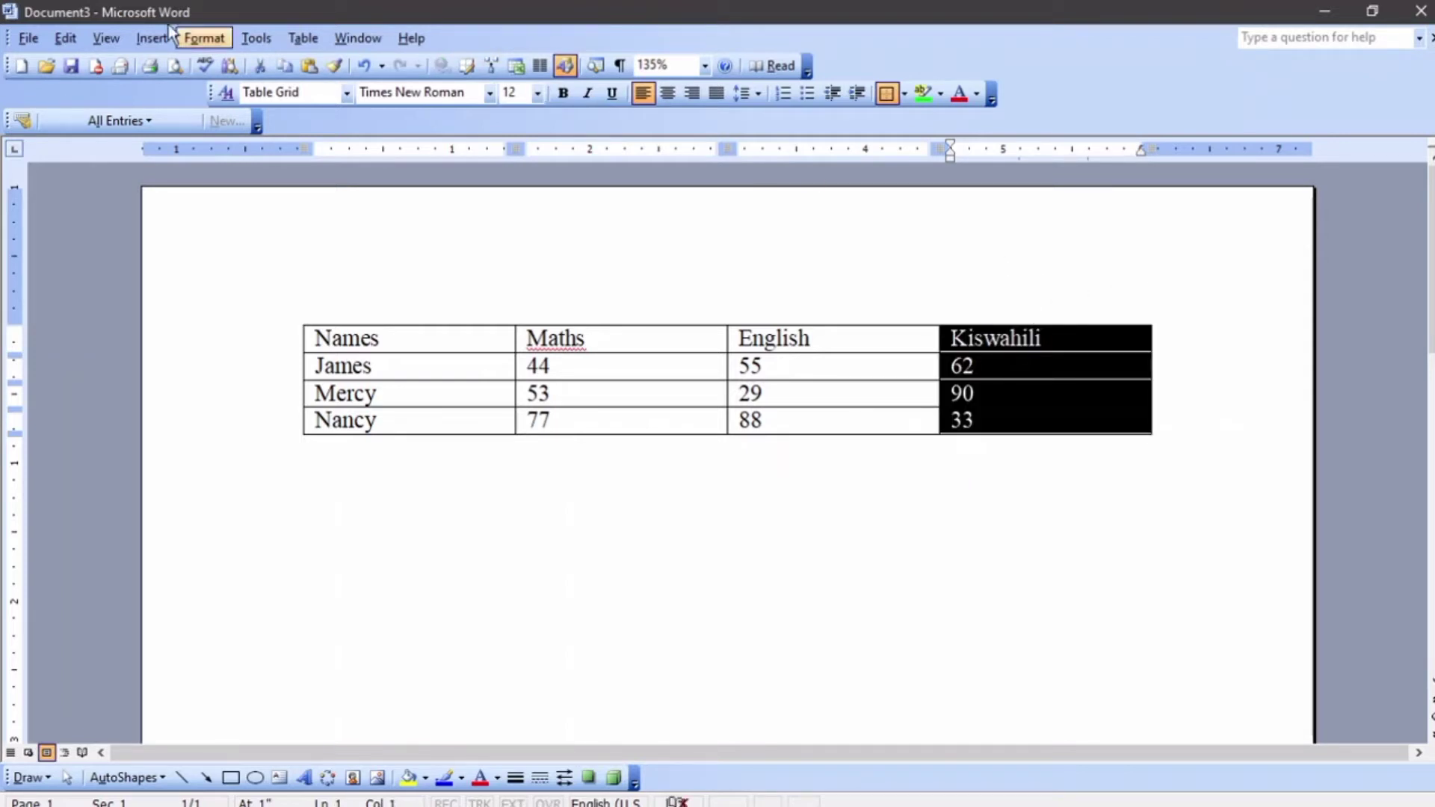
pyautogui.click(308, 37)
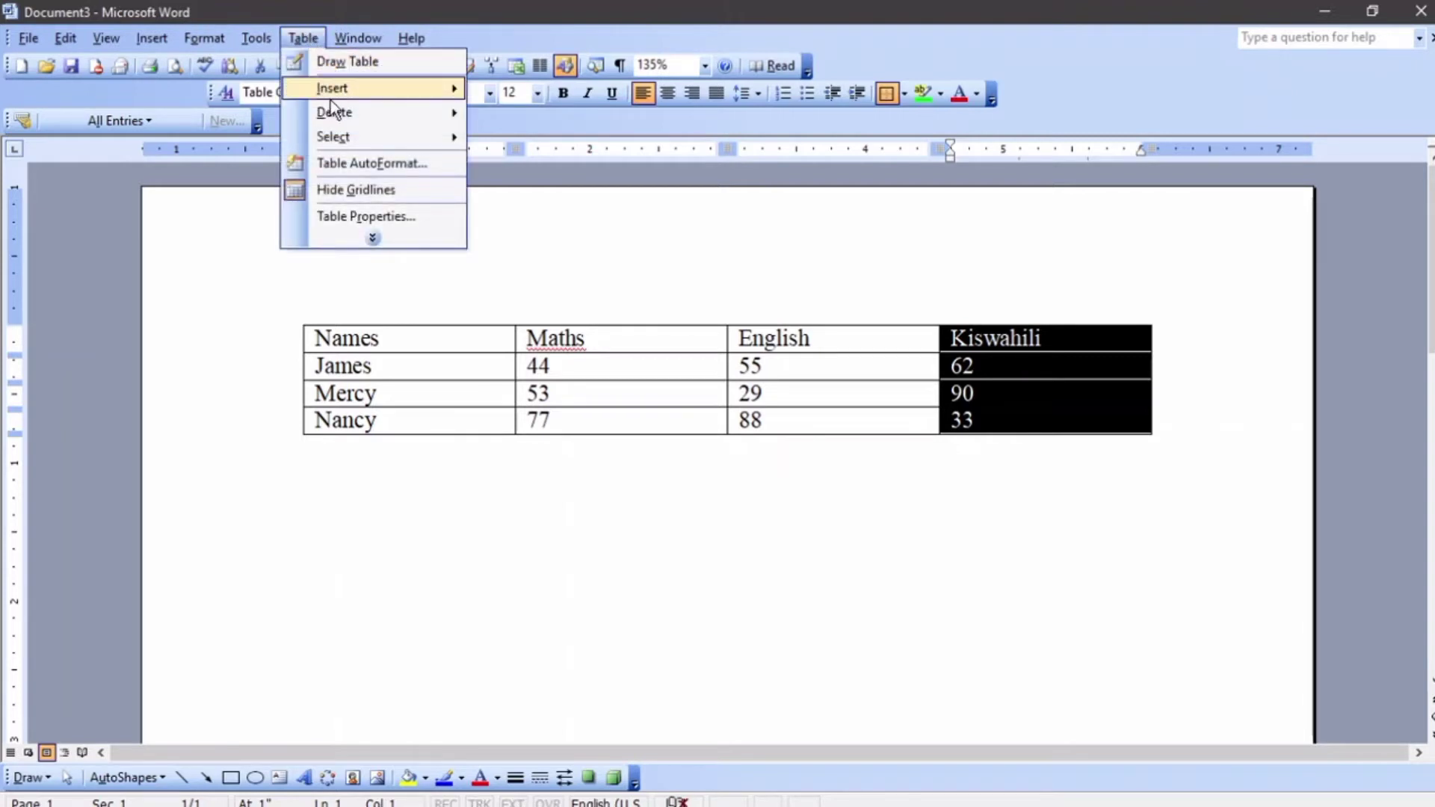
pyautogui.moveTo(339, 93)
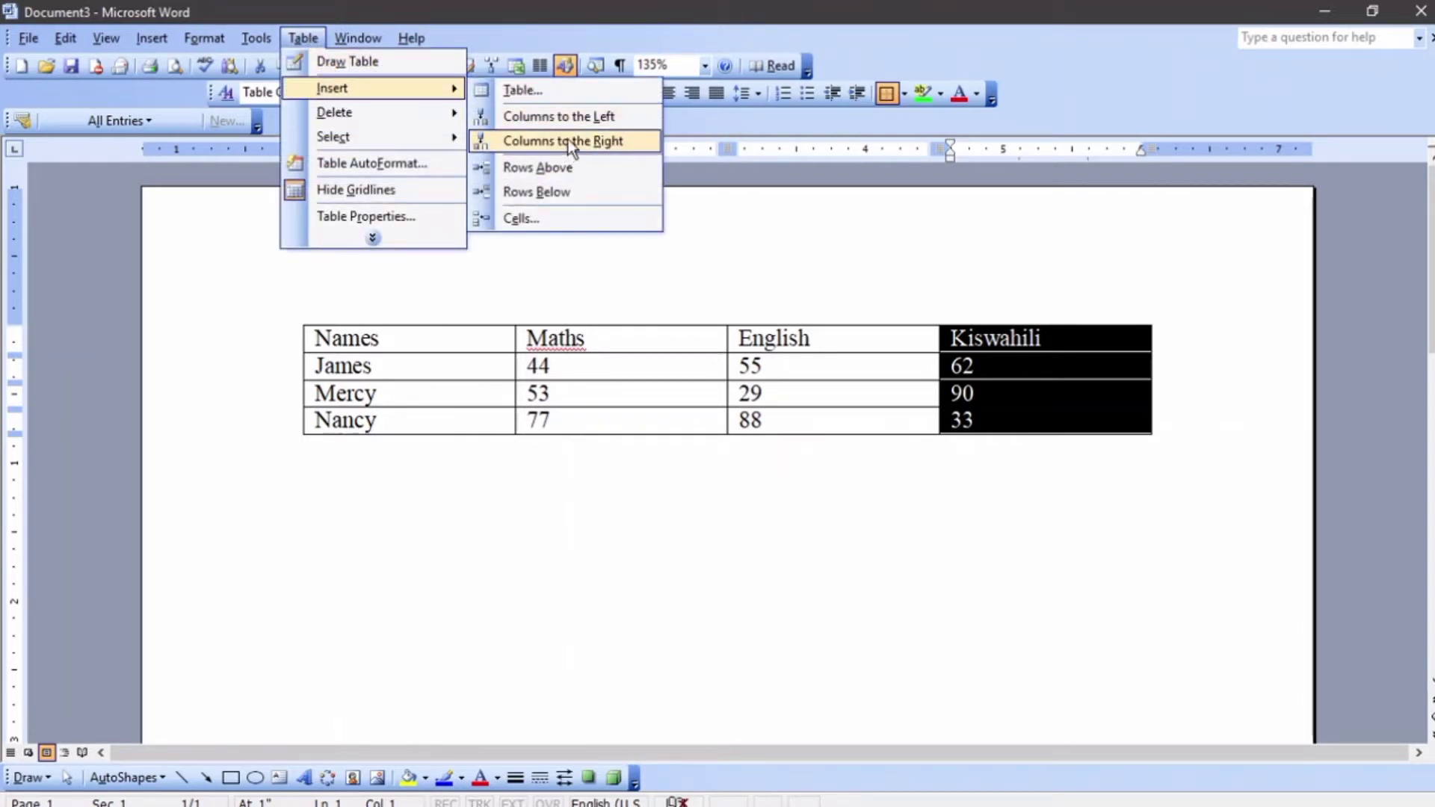
pyautogui.click(570, 118)
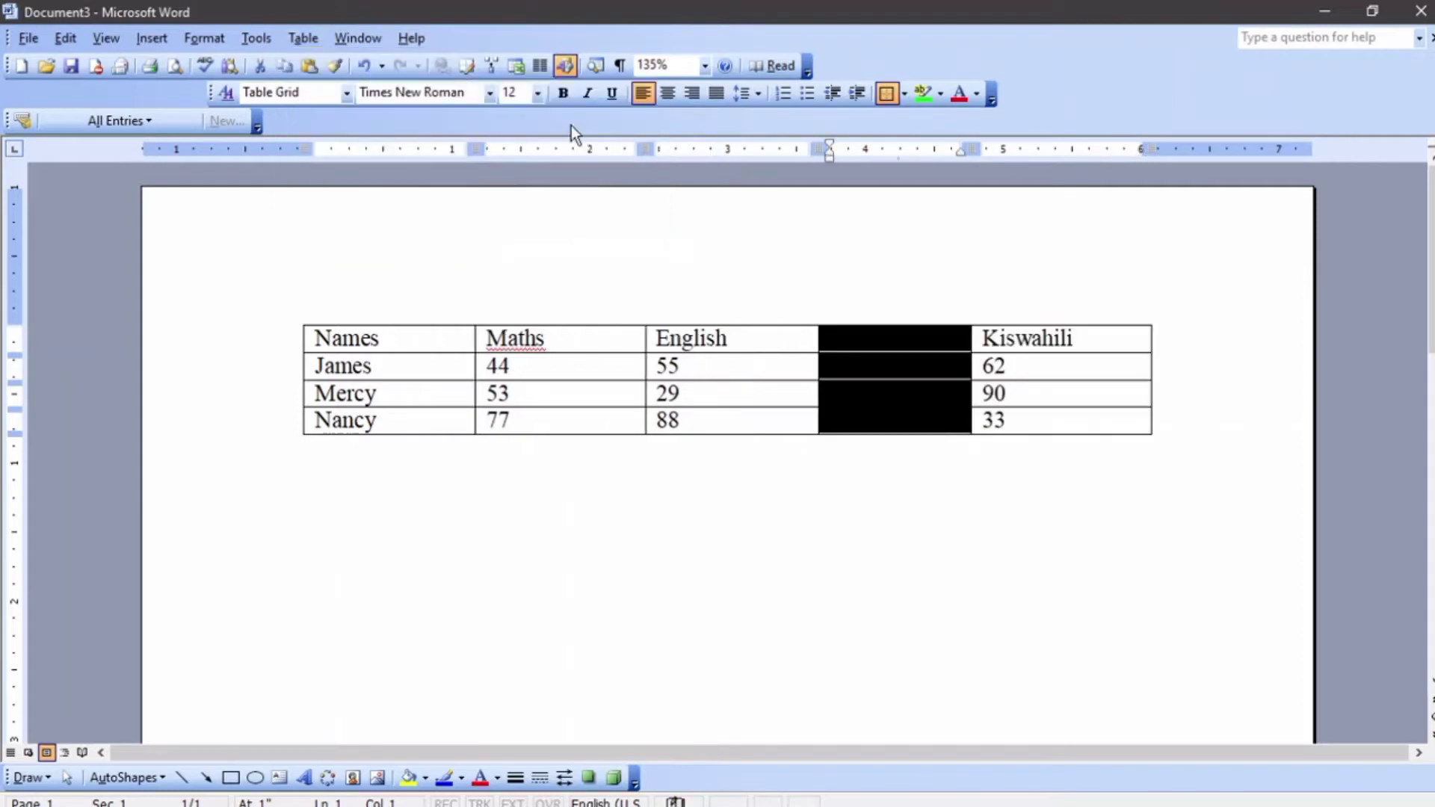
# Select the empty column between English and Kiswahili and delete it from the table.
pyautogui.click(863, 392)
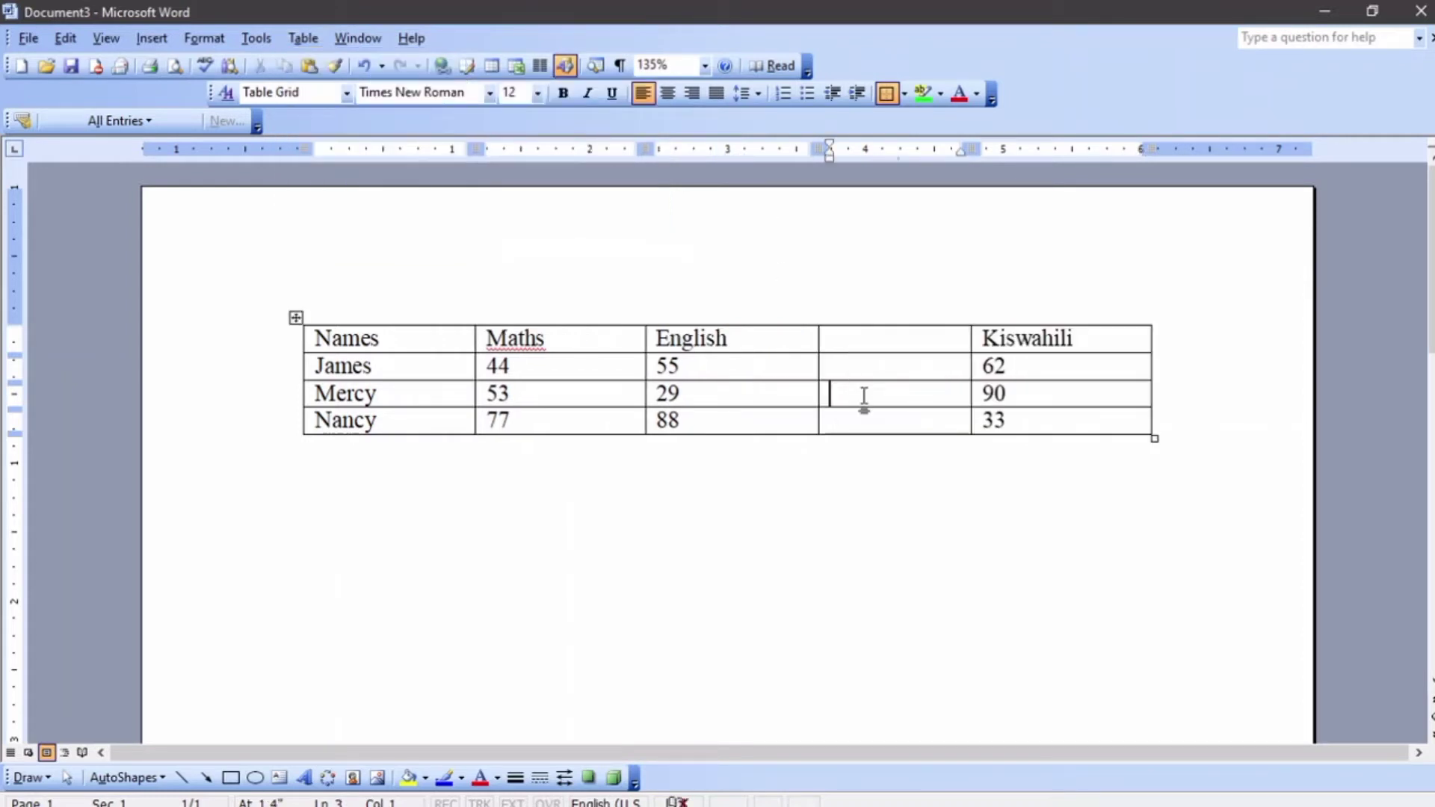
pyautogui.click(863, 322)
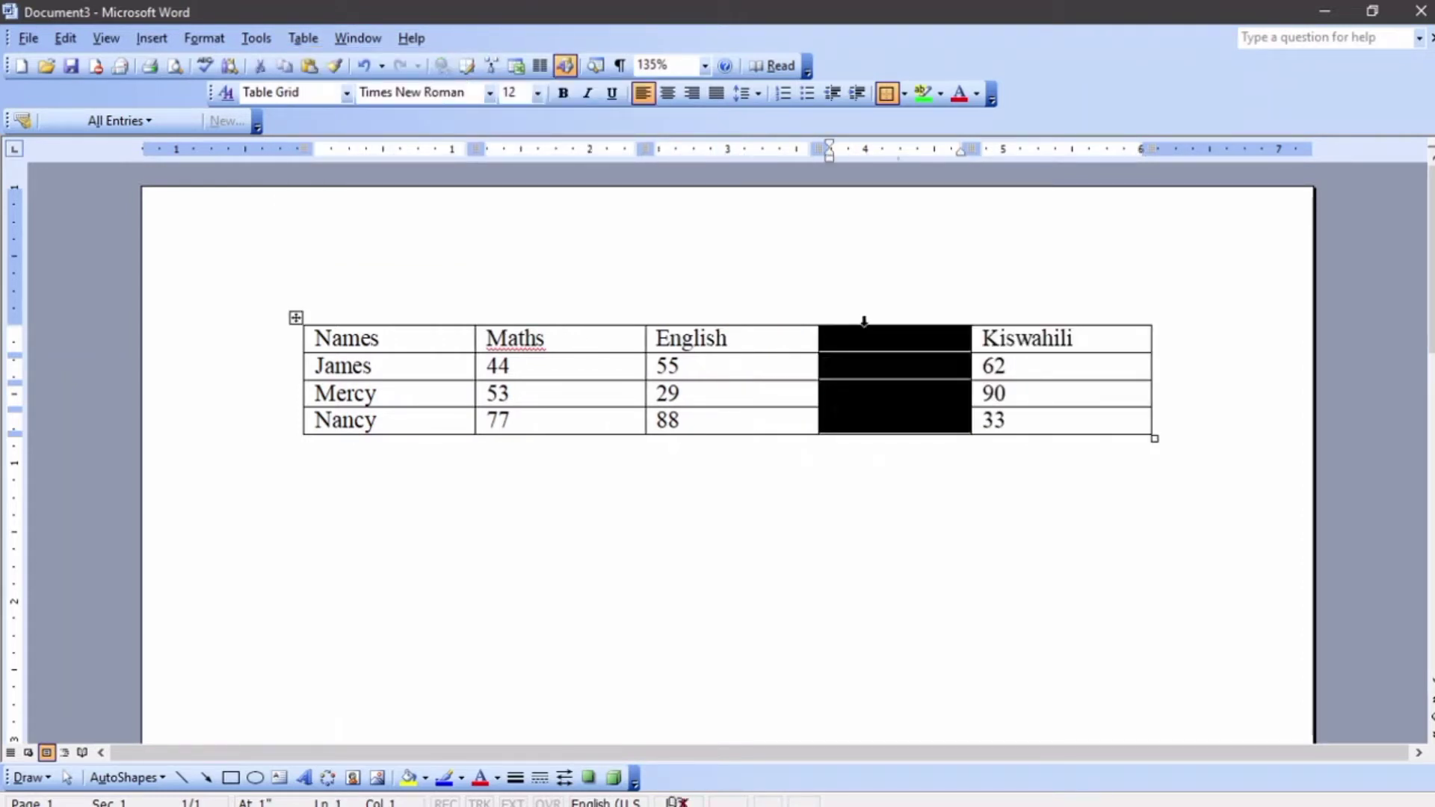
pyautogui.click(303, 37)
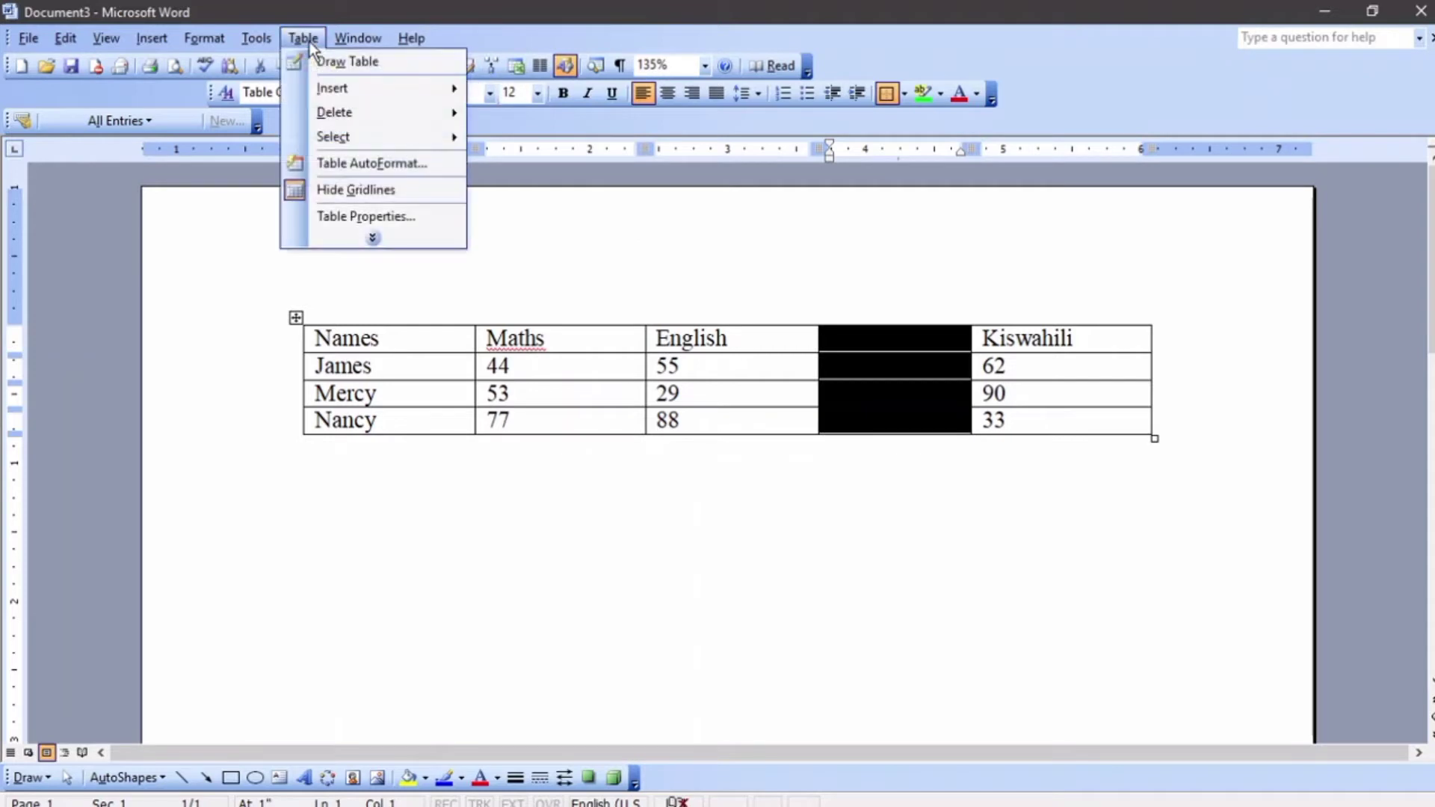
pyautogui.moveTo(338, 114)
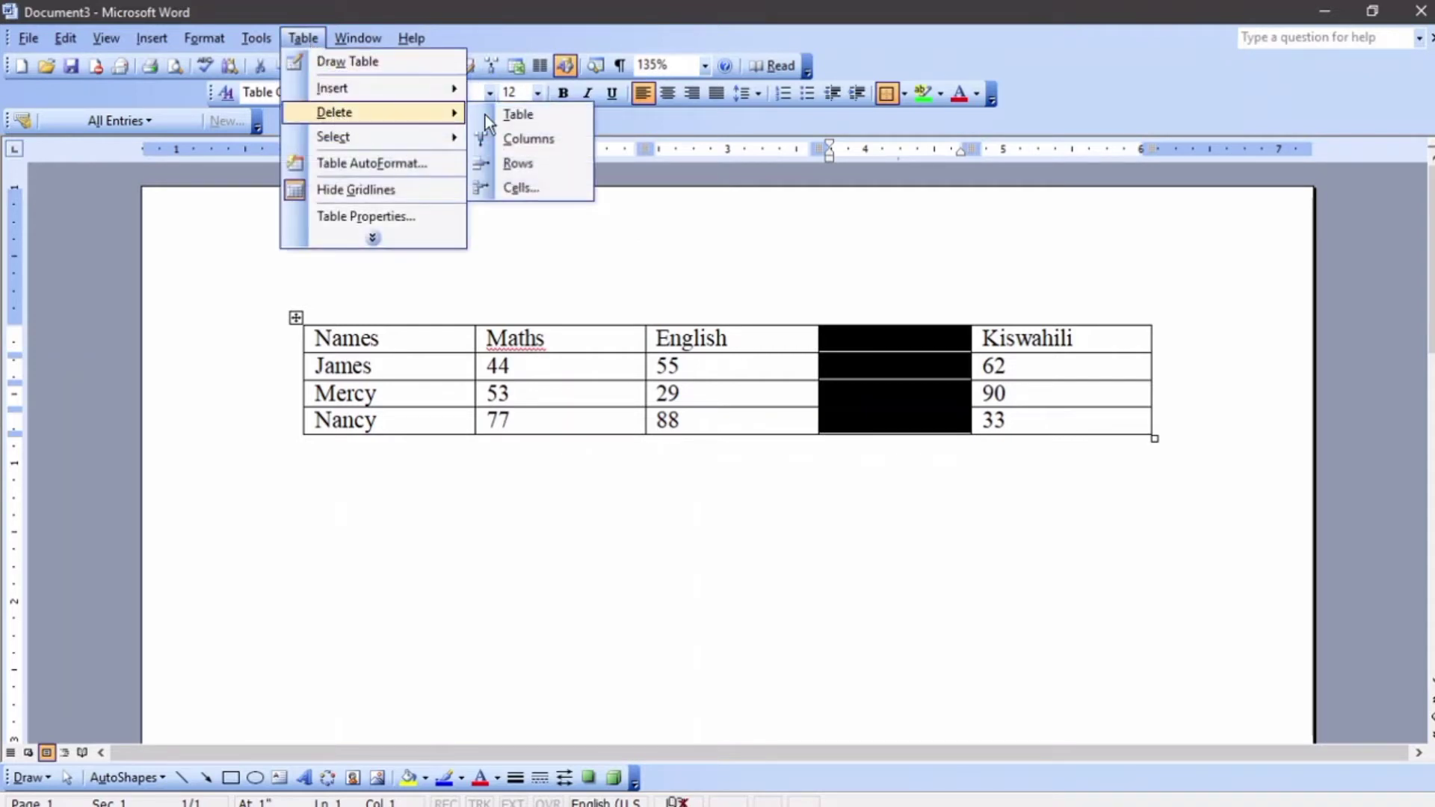
pyautogui.click(546, 138)
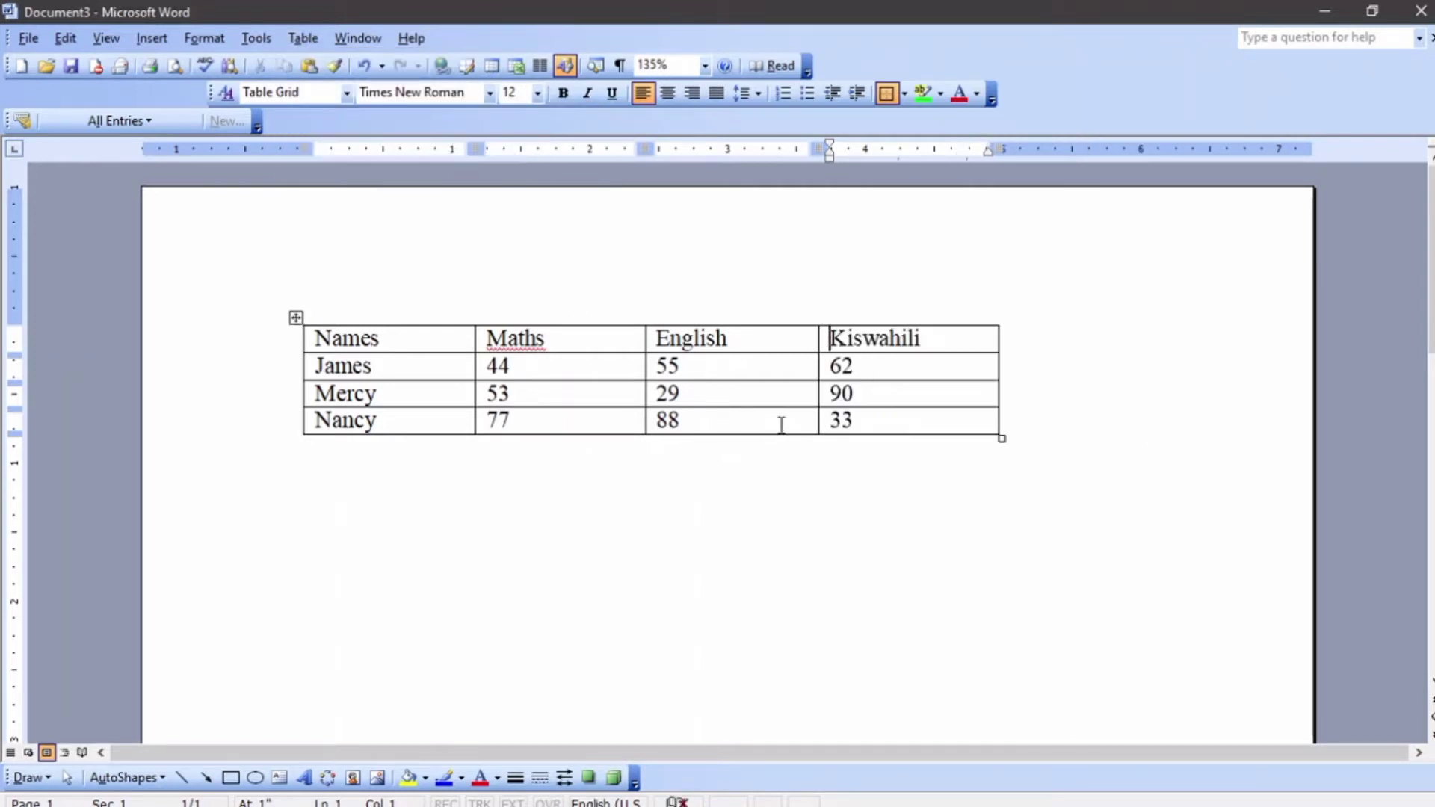
# Add an empty row at the end of the marks table, and delete that row again.
pyautogui.click(887, 422)
pyautogui.press('Tab')
pyautogui.doubleClick(304, 452)
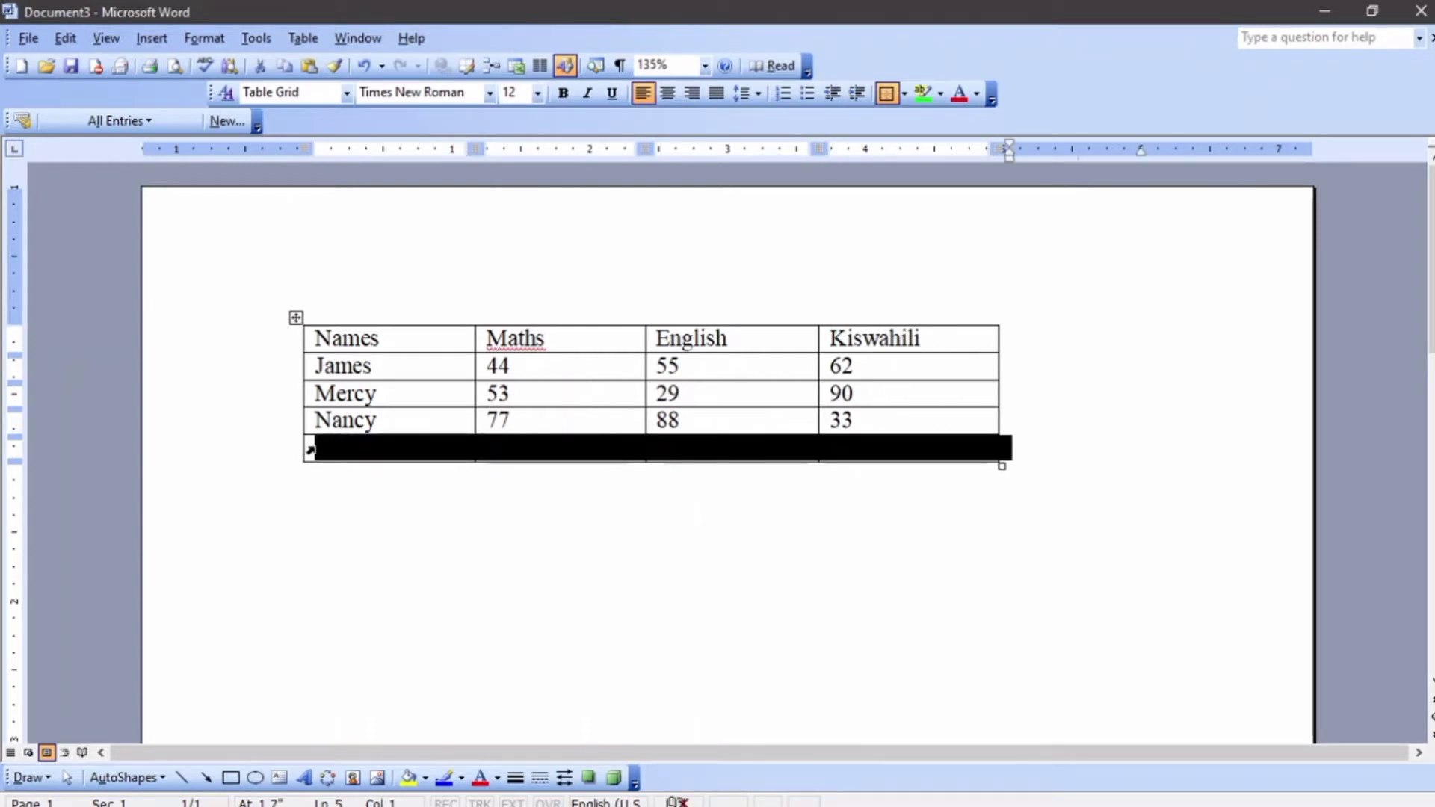
pyautogui.click(298, 39)
pyautogui.moveTo(344, 113)
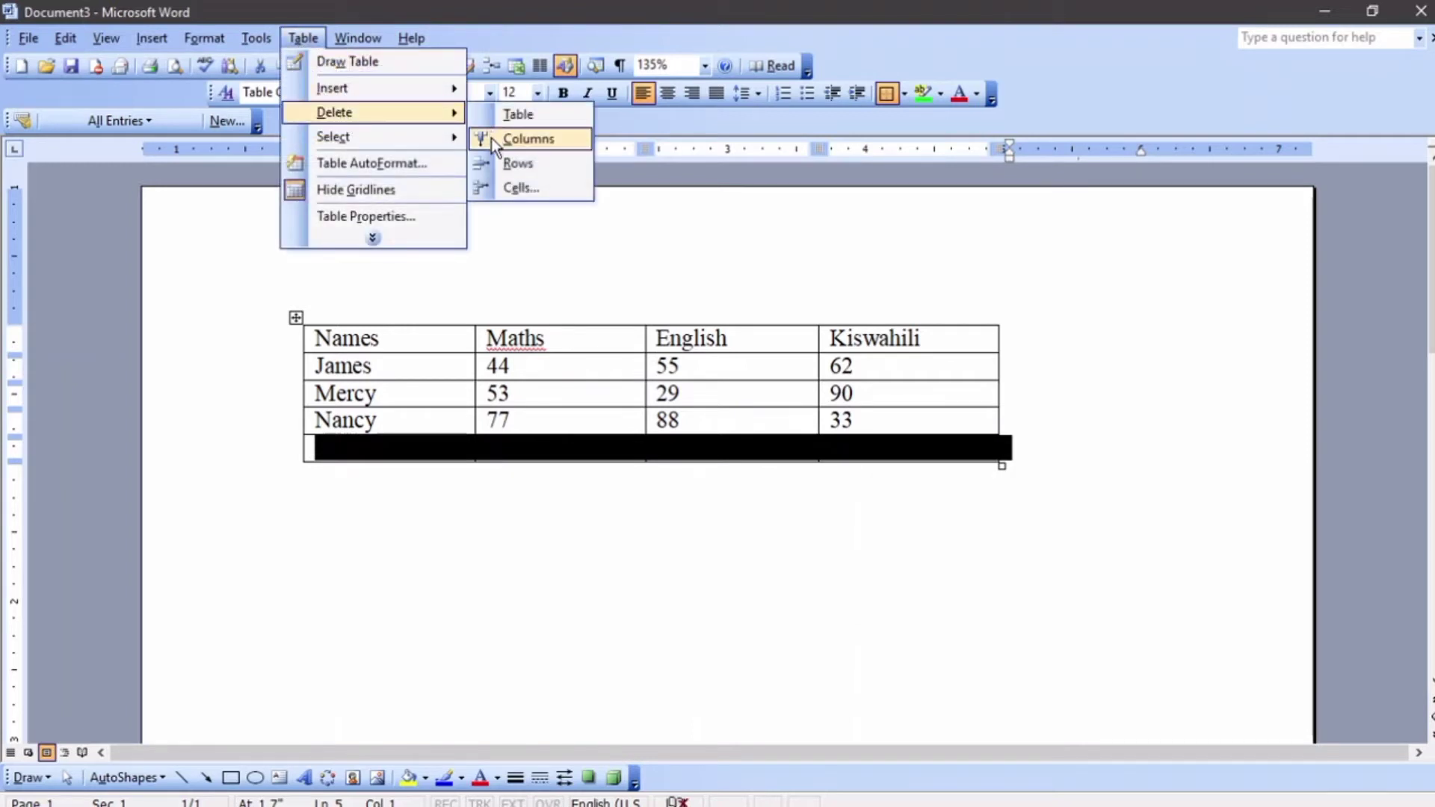
pyautogui.click(501, 160)
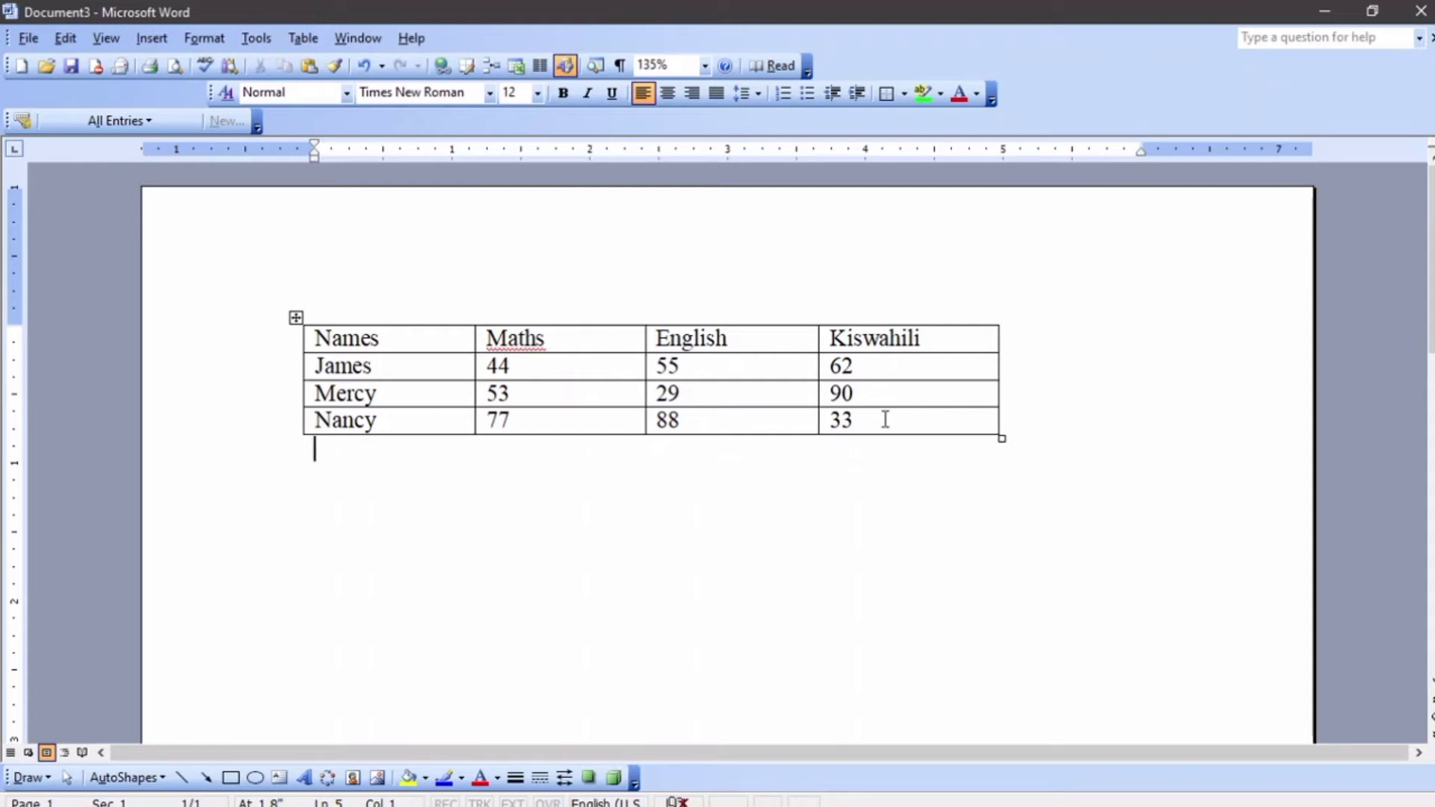
# Add two blank lines below the marks table and insert a second table with 4 columns and 4 rows.
pyautogui.press('Return')
pyautogui.press('Return')
pyautogui.click(298, 42)
pyautogui.moveTo(323, 91)
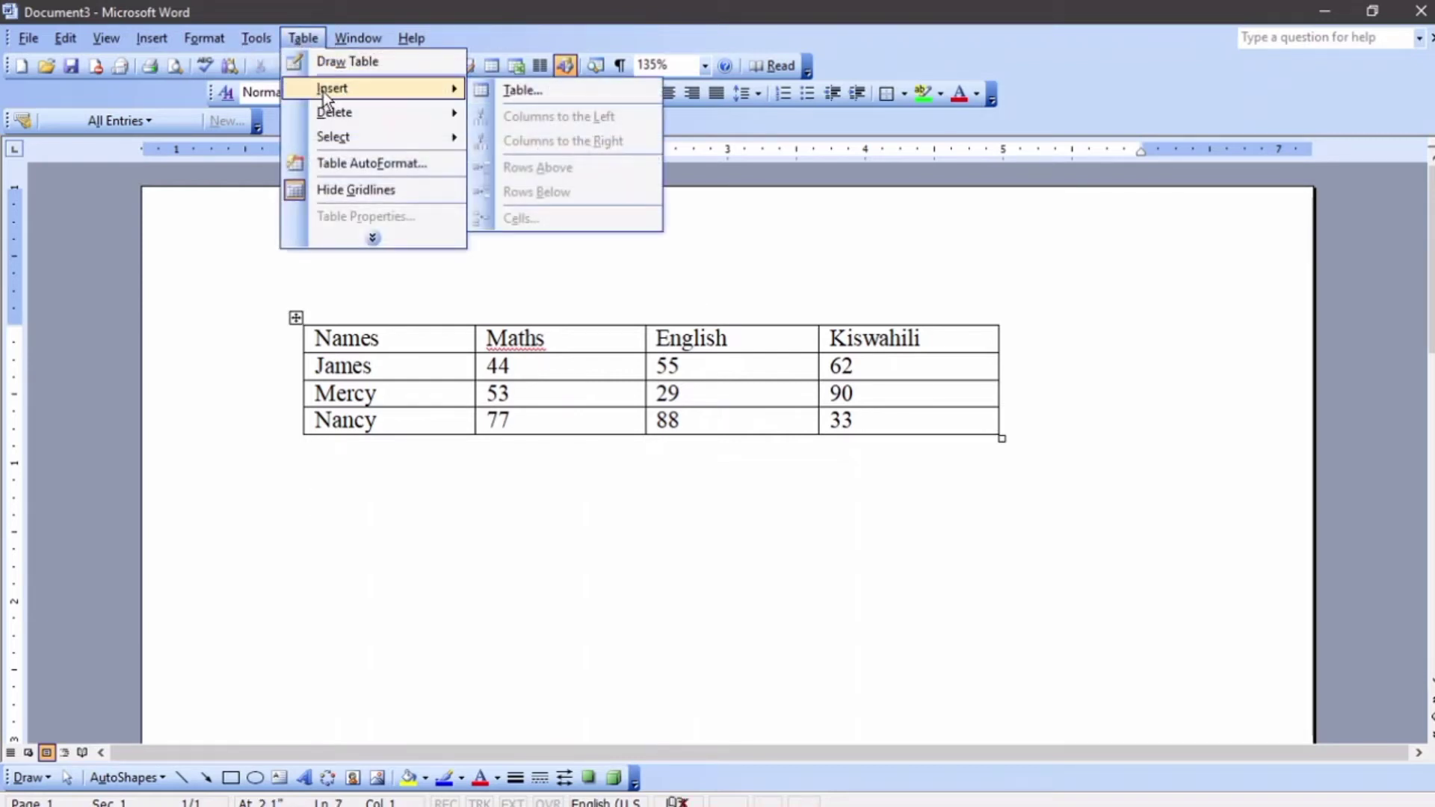
pyautogui.click(522, 90)
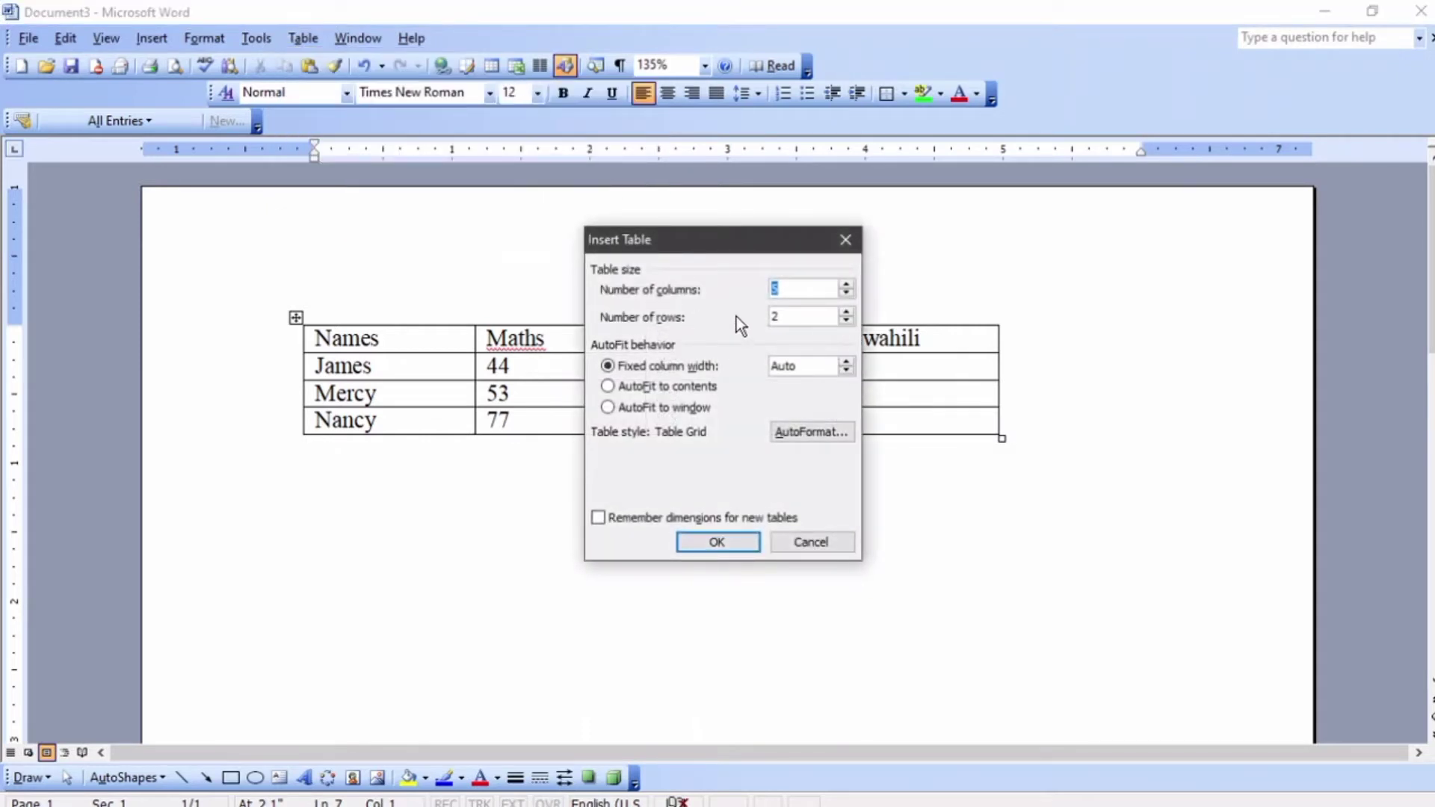
pyautogui.write('4')
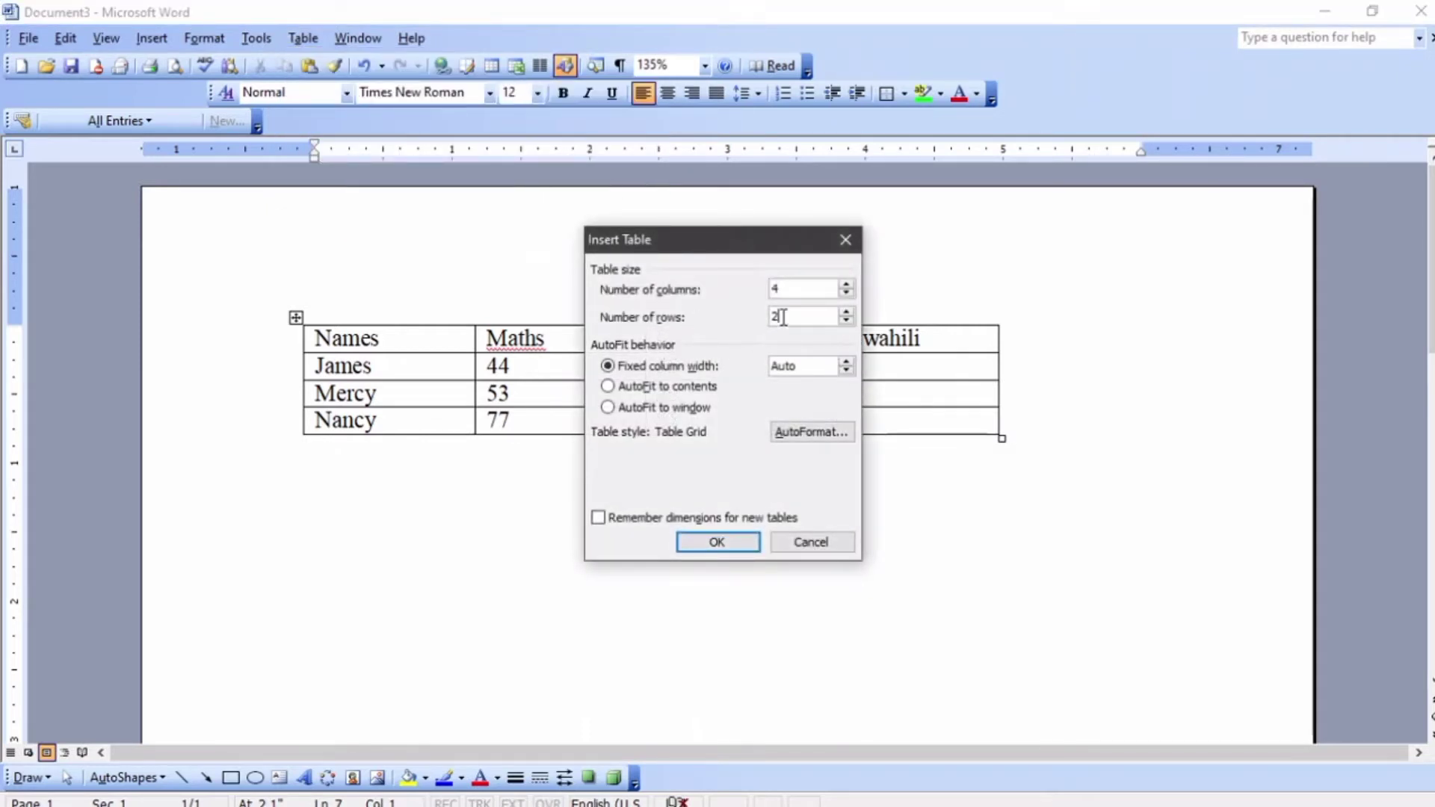
pyautogui.write('4')
pyautogui.click(728, 540)
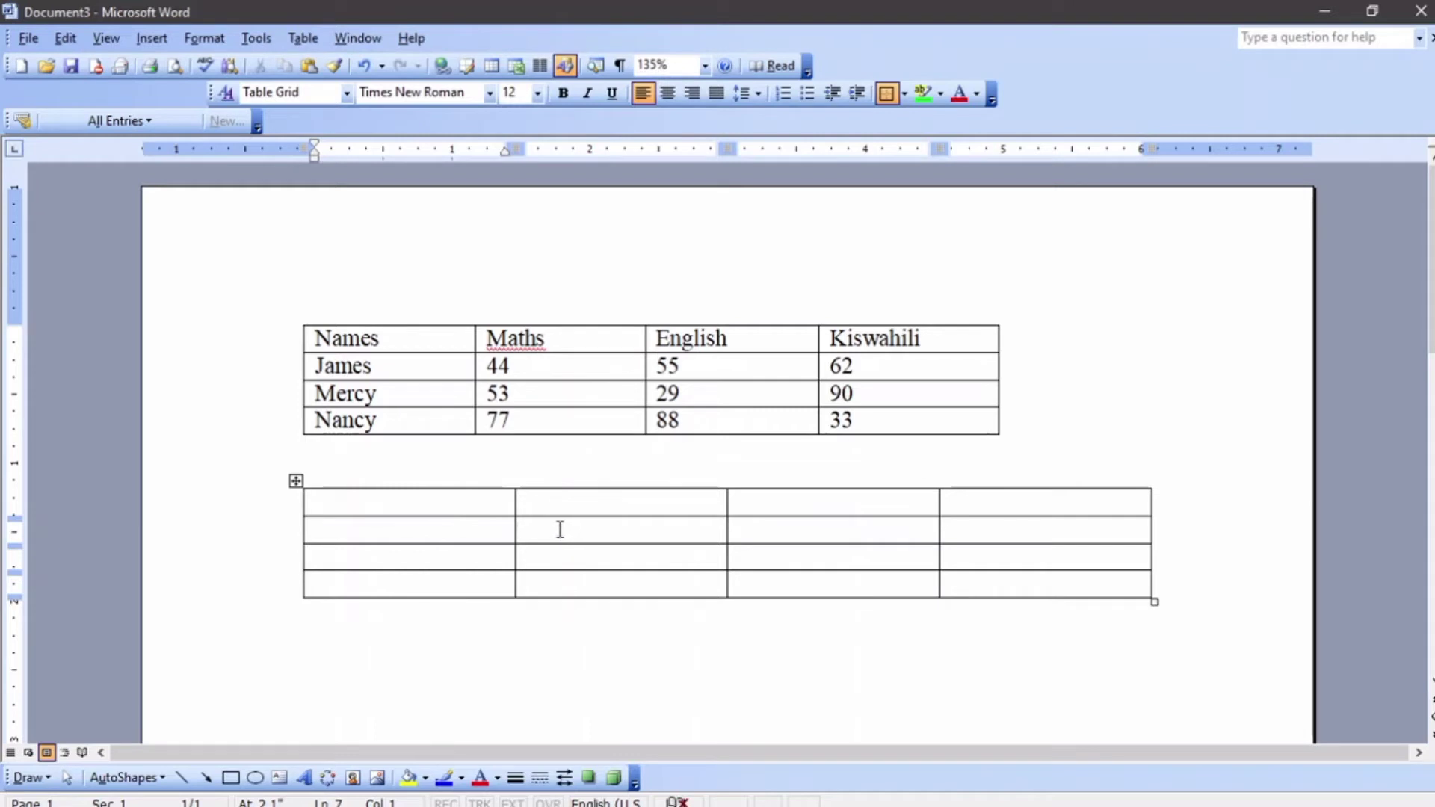
# Merge the four middle cells of the second table into a single cell.
pyautogui.moveTo(562, 533); pyautogui.dragTo(778, 568)
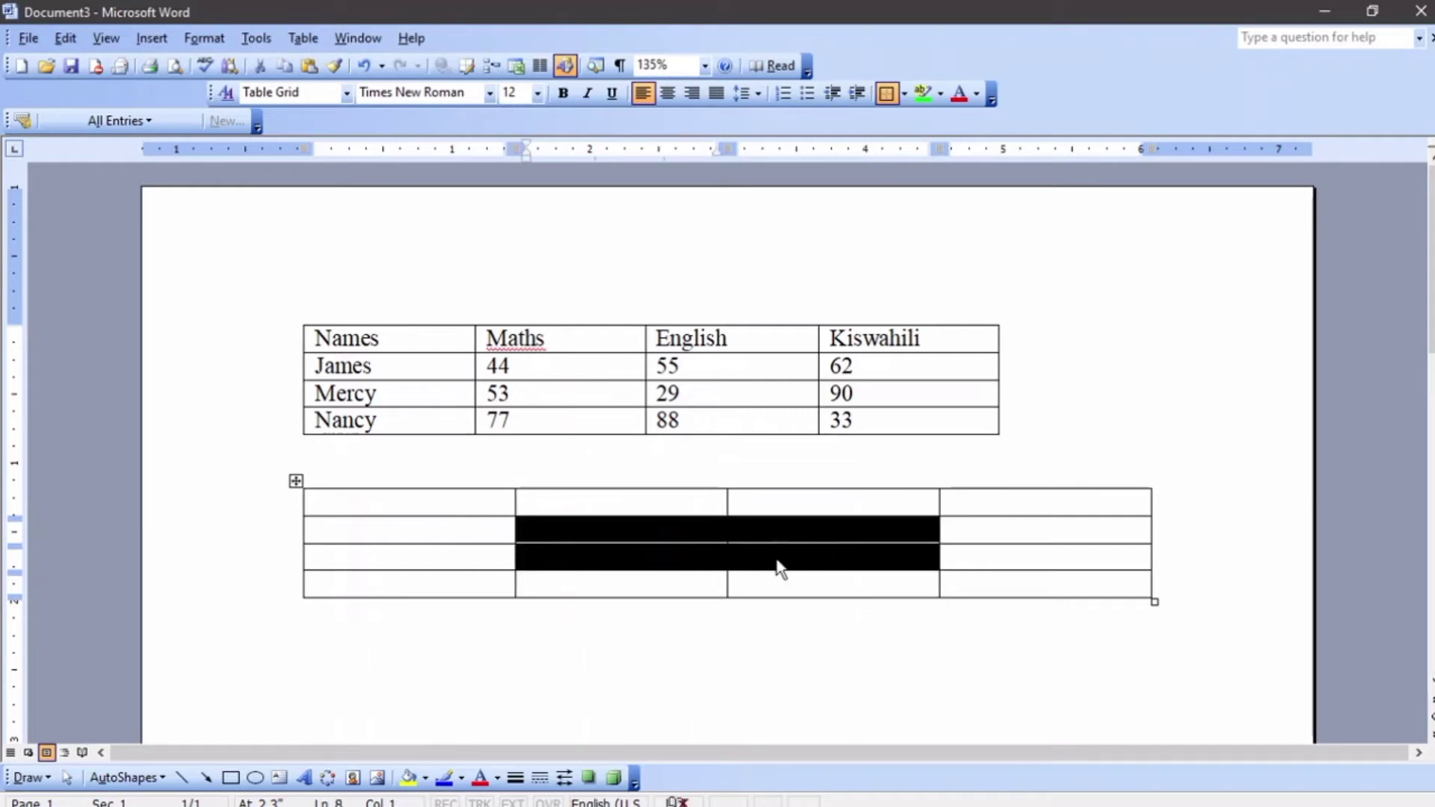
pyautogui.click(302, 36)
pyautogui.click(379, 243)
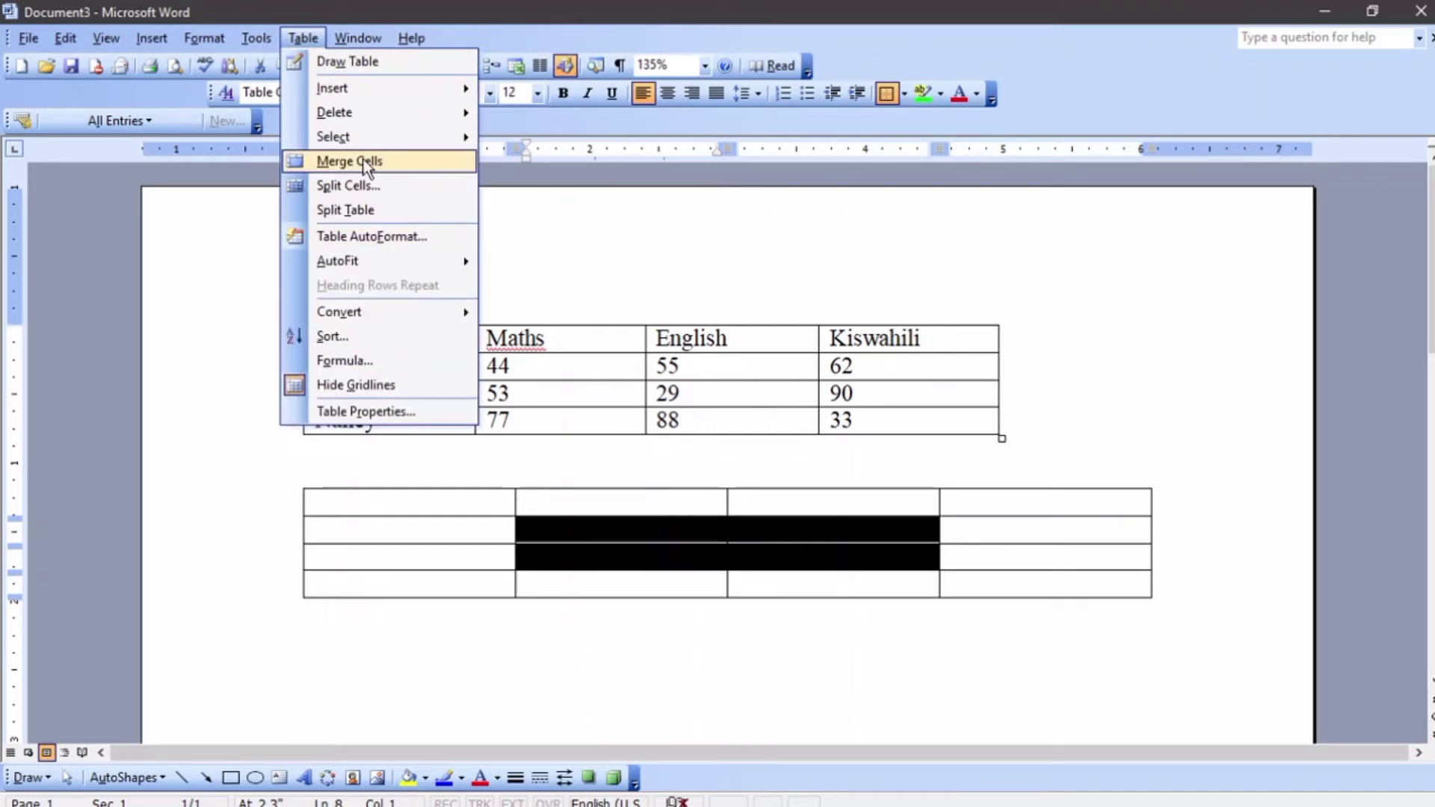
pyautogui.click(363, 162)
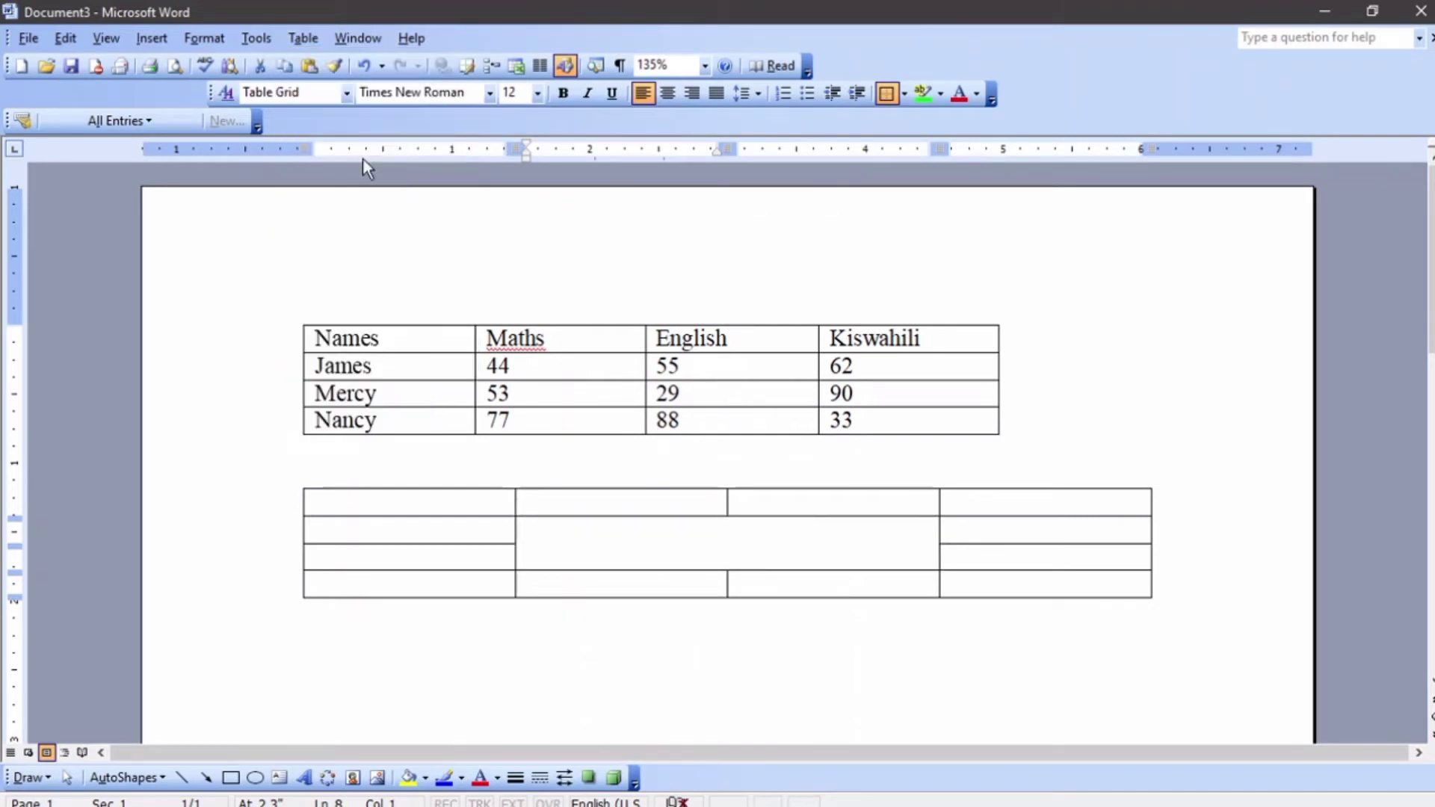
pyautogui.click(783, 553)
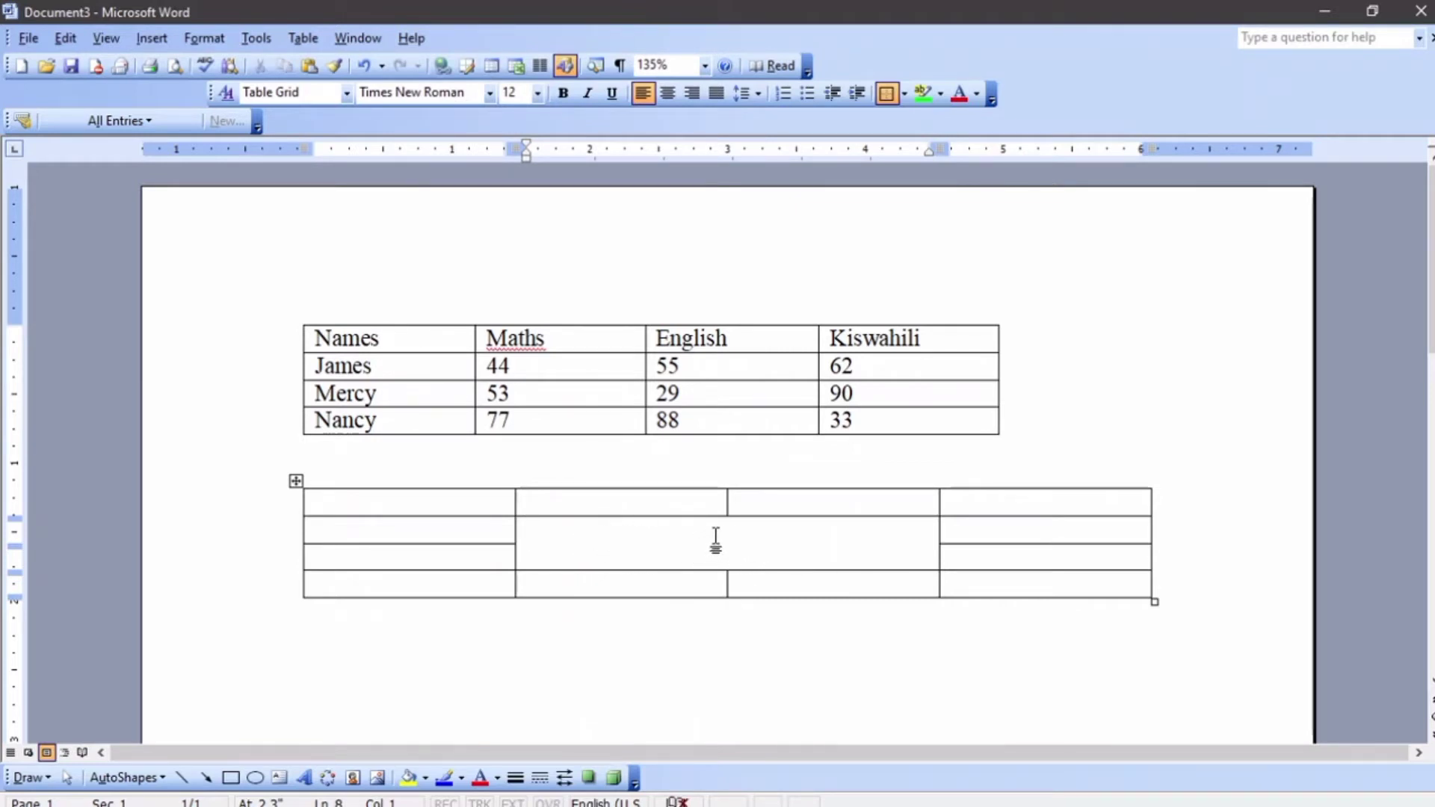
# Split the merged middle cell of the second table into 2 columns and 2 rows, and undo the split.
pyautogui.click(517, 538)
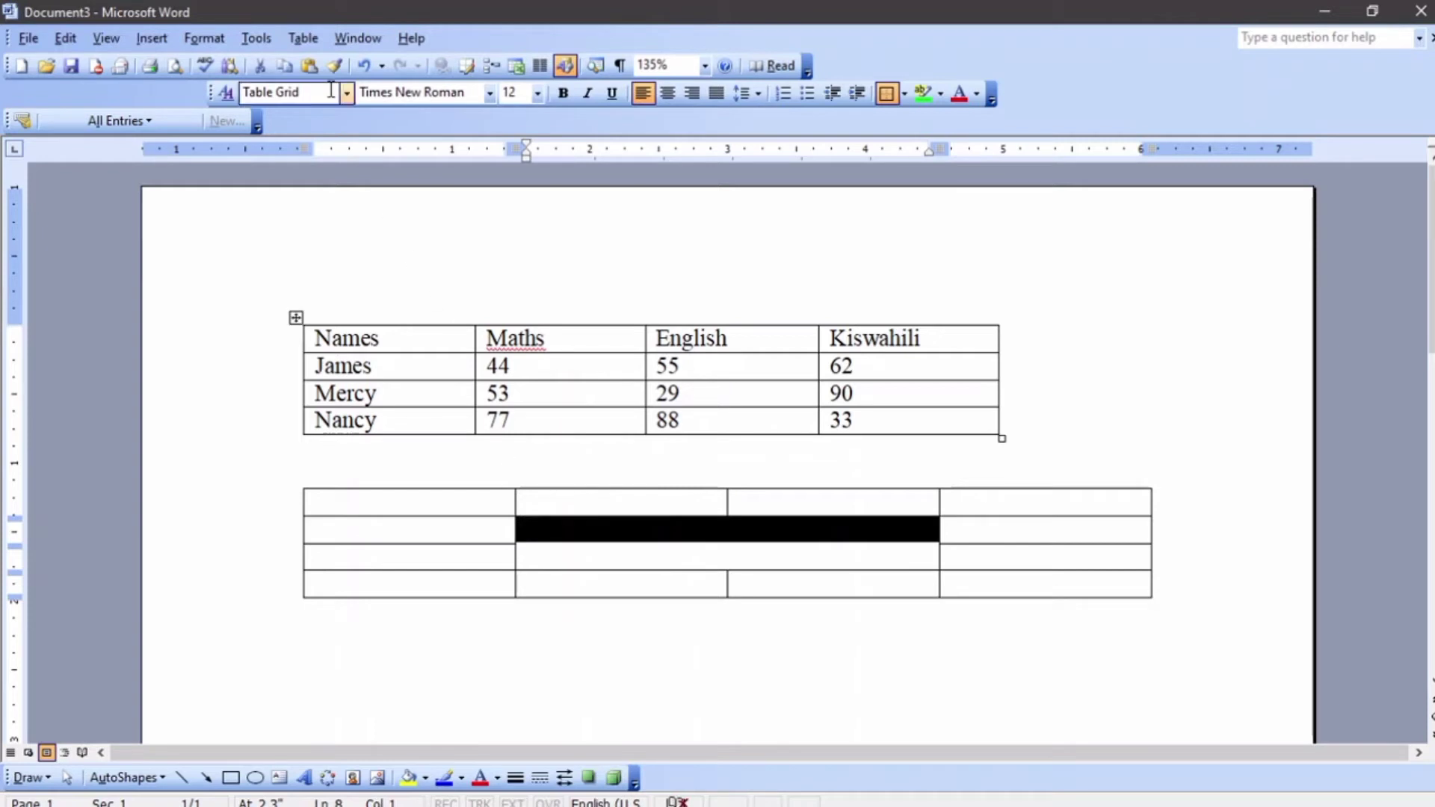
pyautogui.click(311, 45)
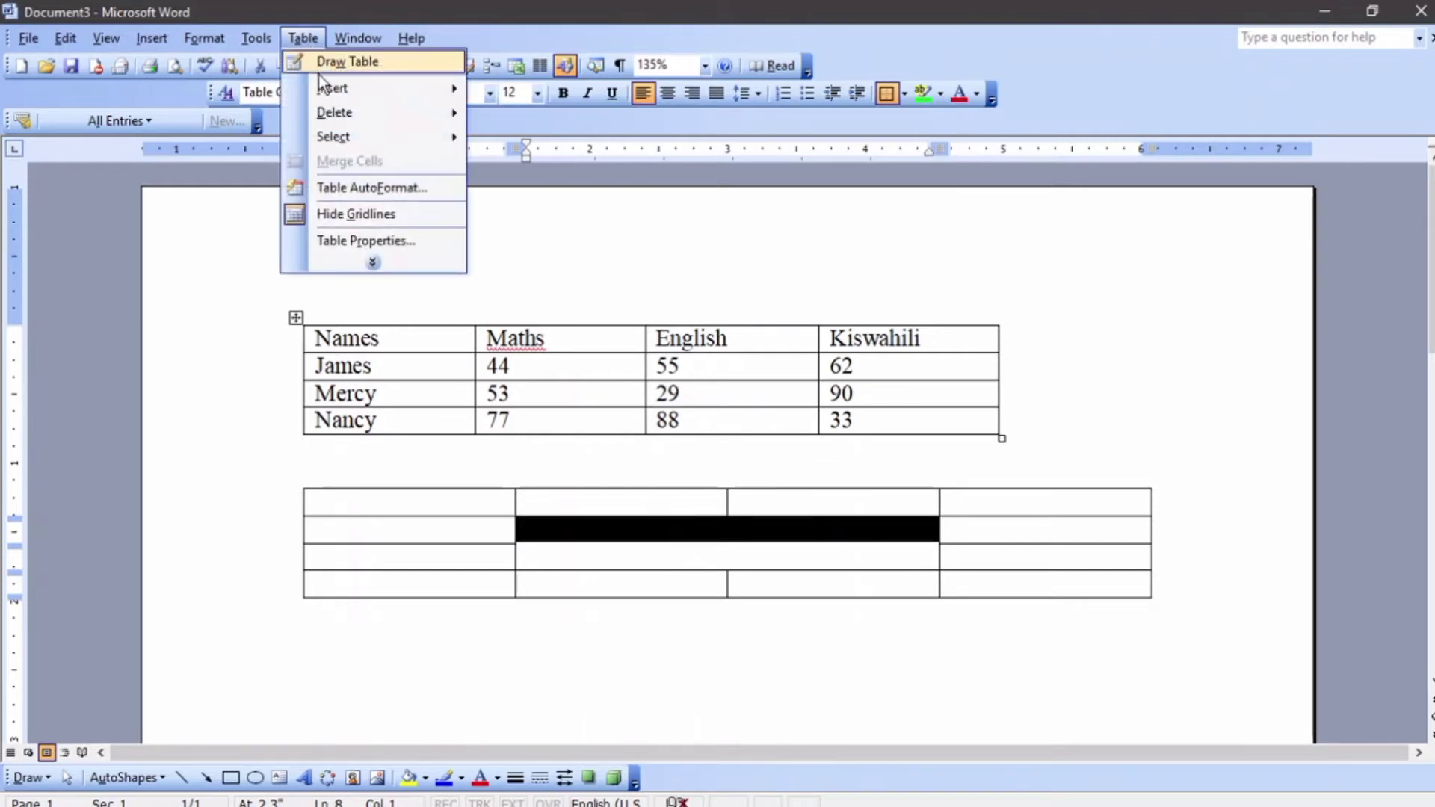
pyautogui.click(362, 263)
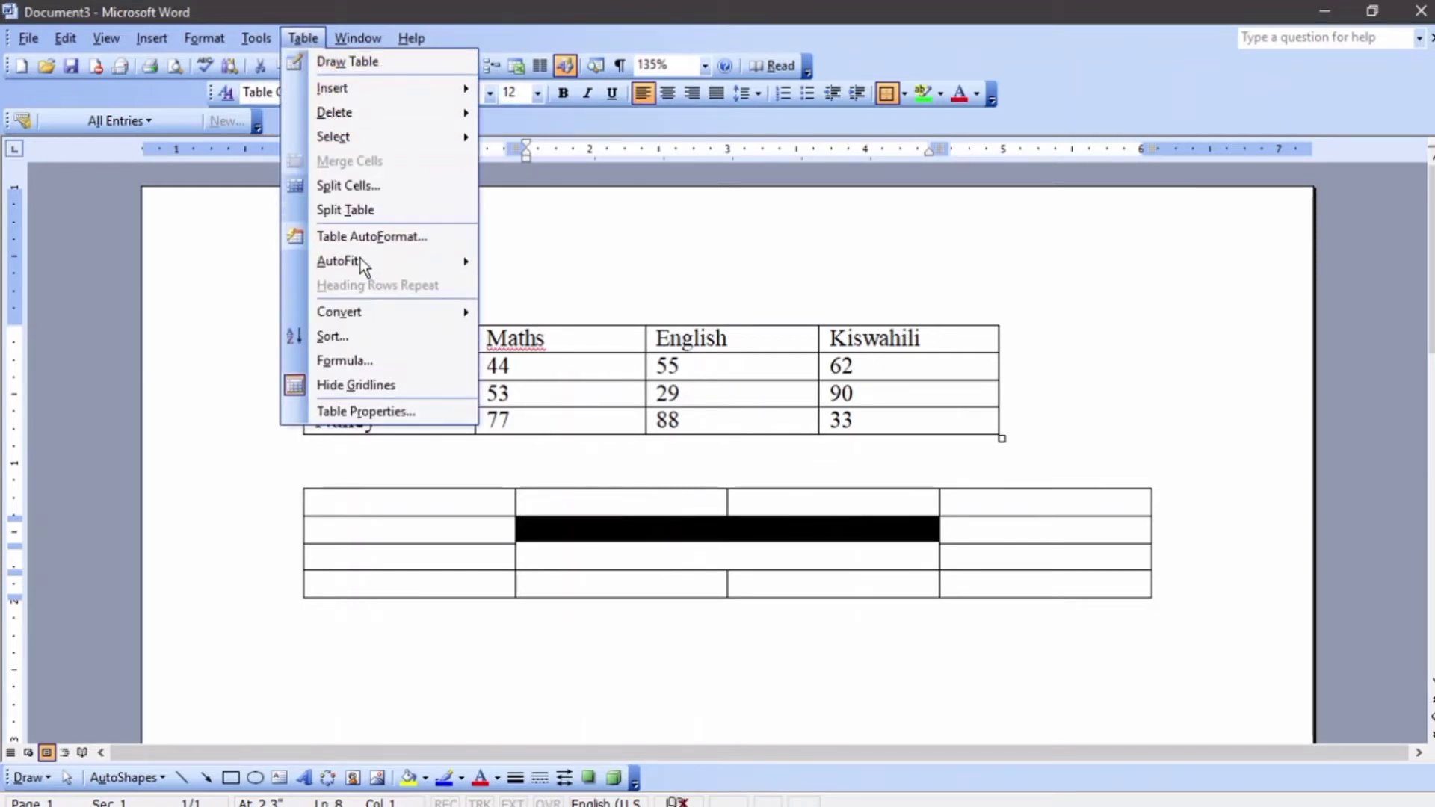
pyautogui.click(371, 191)
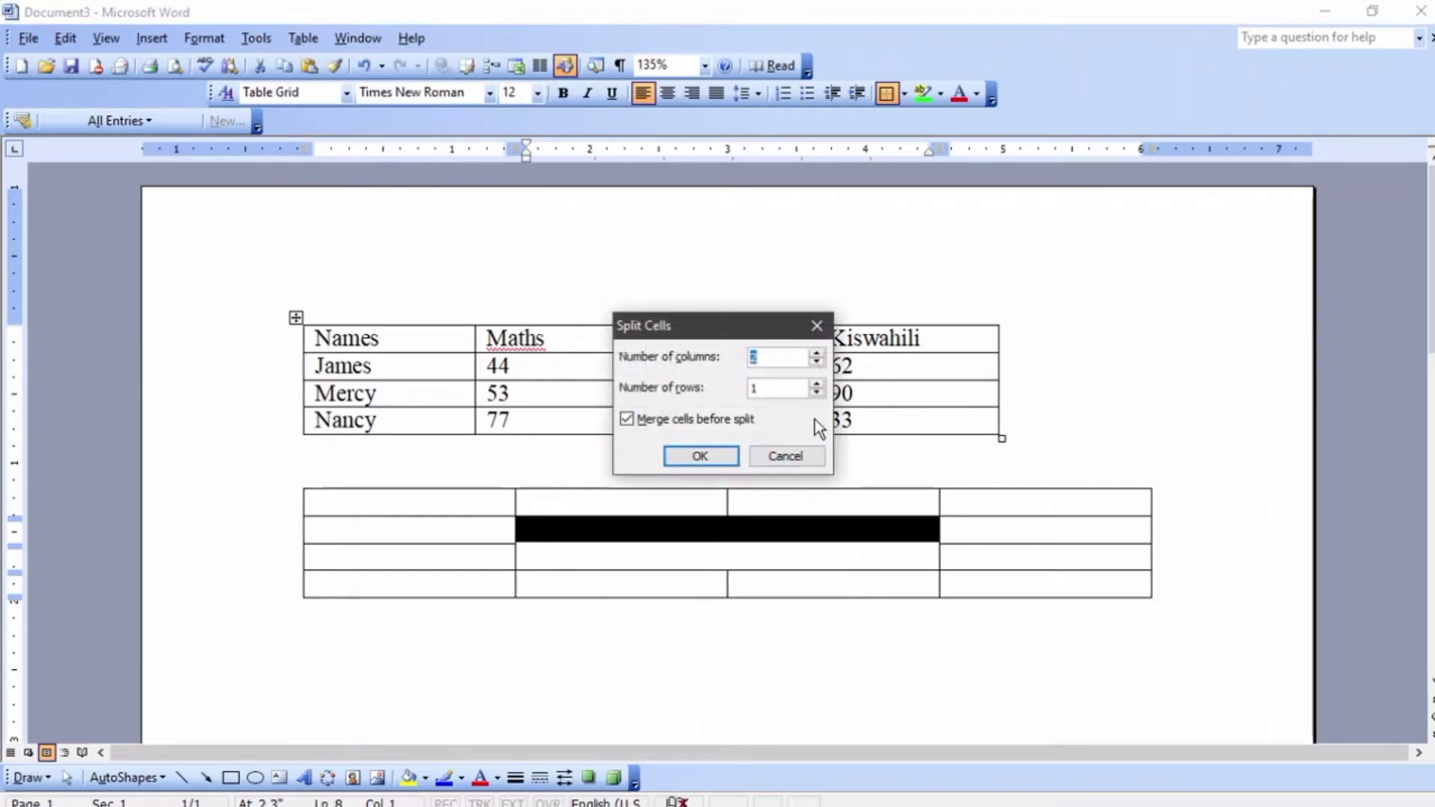
pyautogui.click(717, 420)
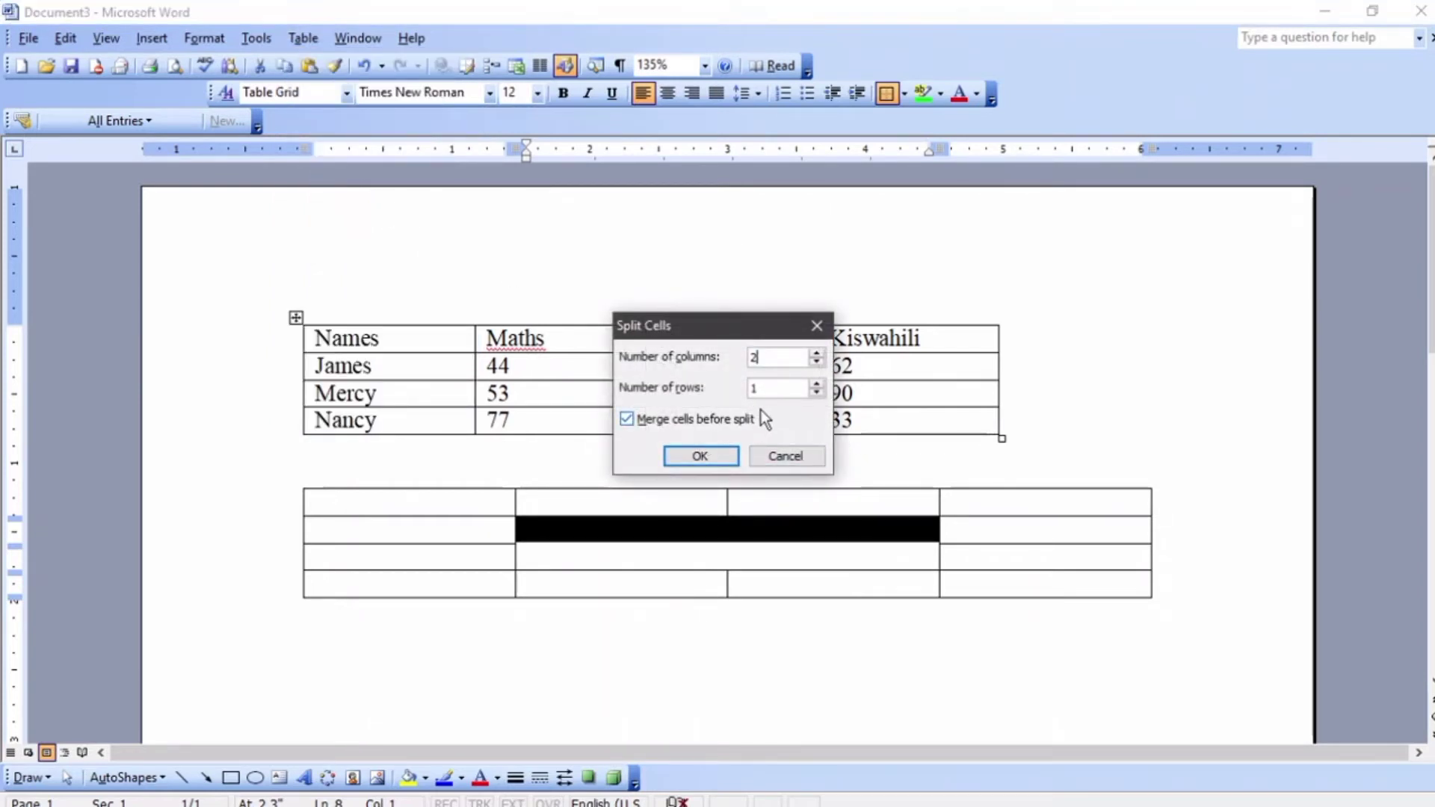
pyautogui.click(751, 417)
pyautogui.click(817, 383)
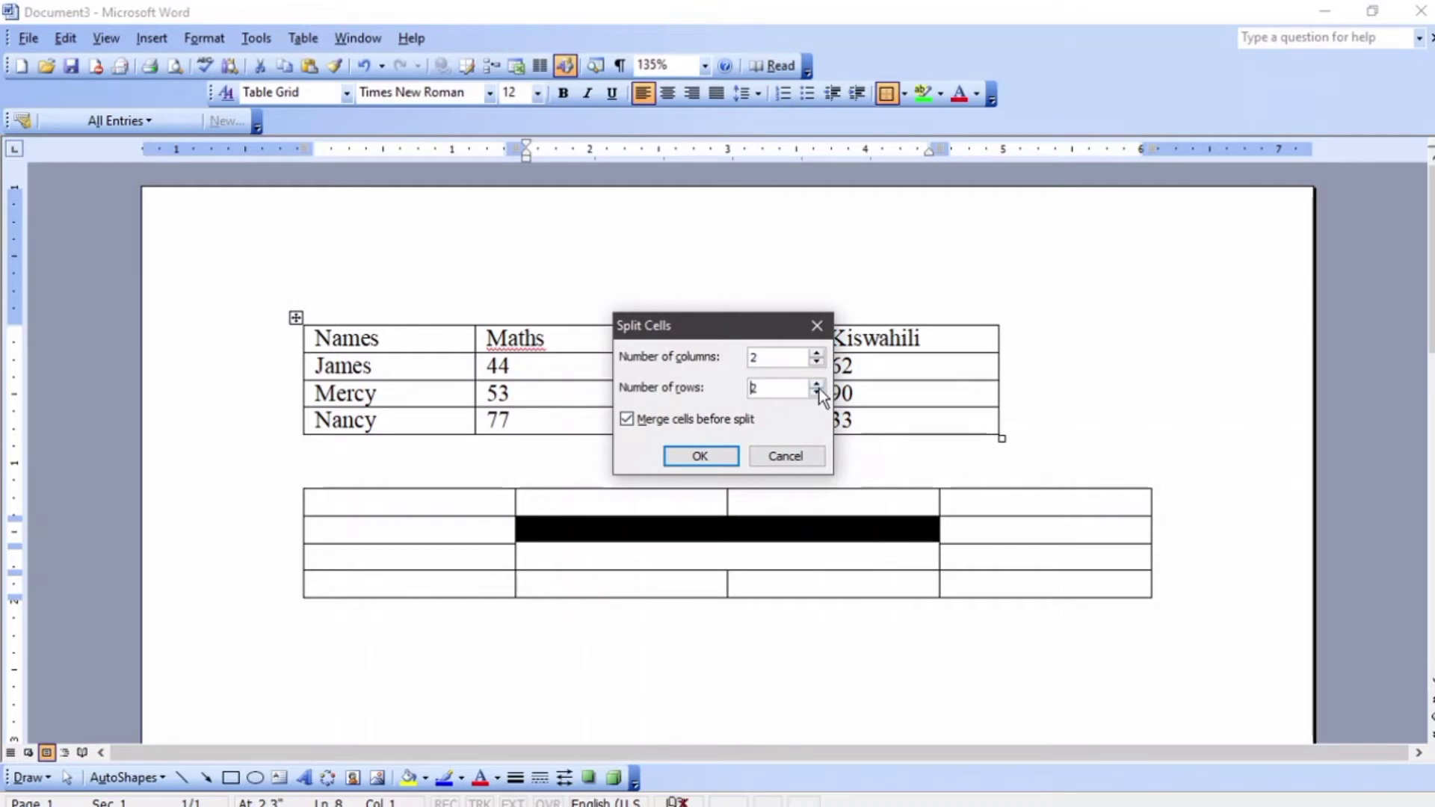
pyautogui.click(734, 453)
pyautogui.click(676, 559)
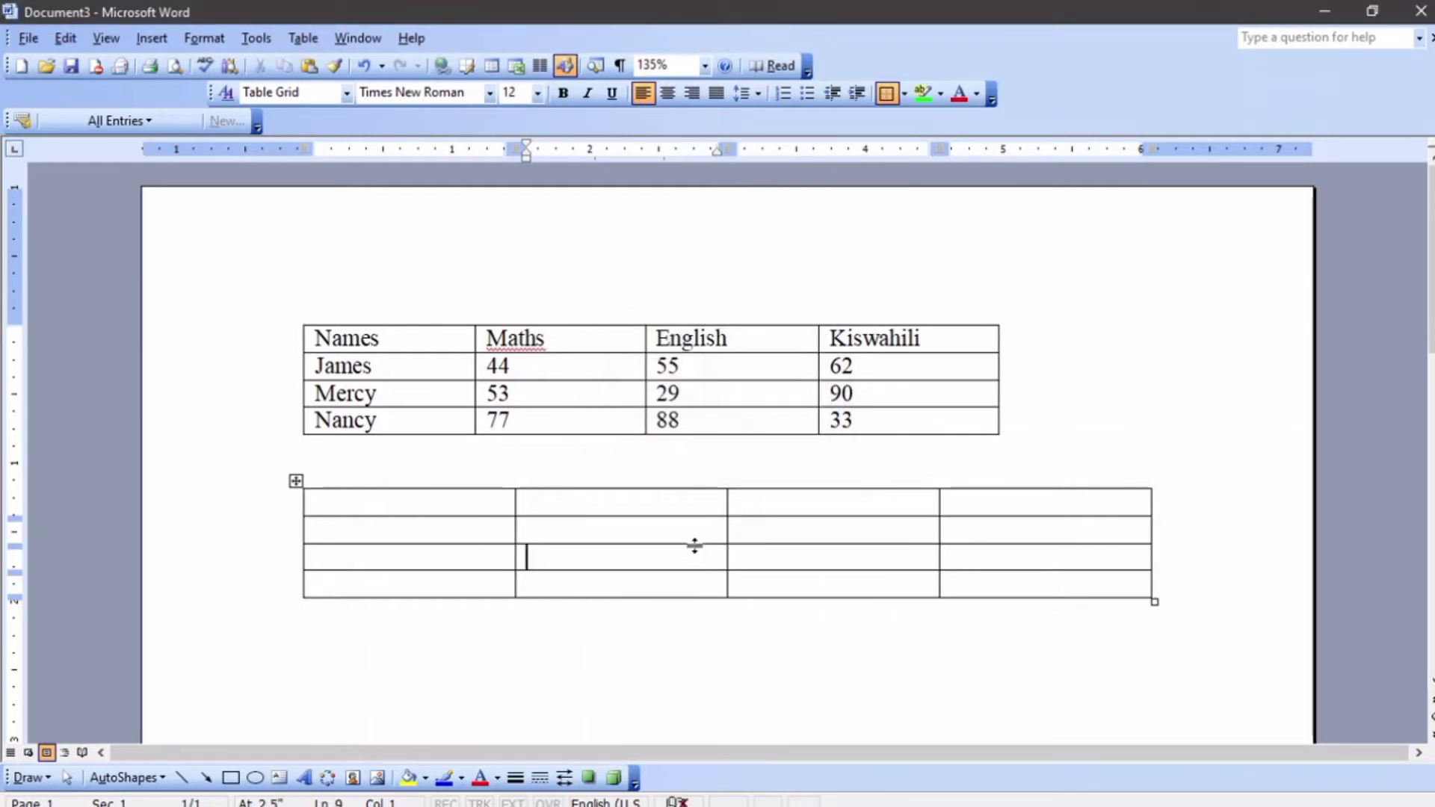
pyautogui.tripleClick(695, 538)
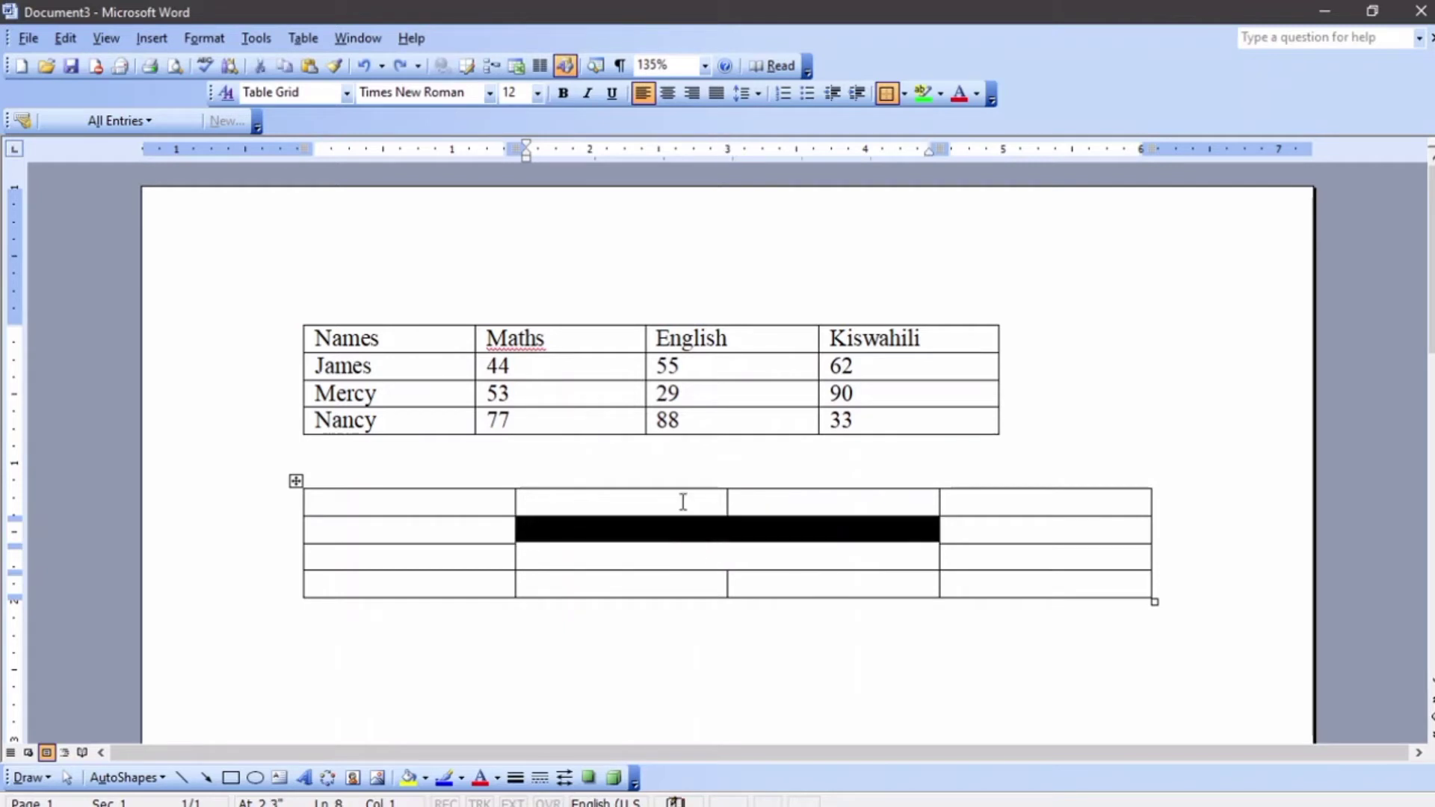
# Split the merged middle cell of the second table into 3 columns and 1 row.
pyautogui.click(305, 38)
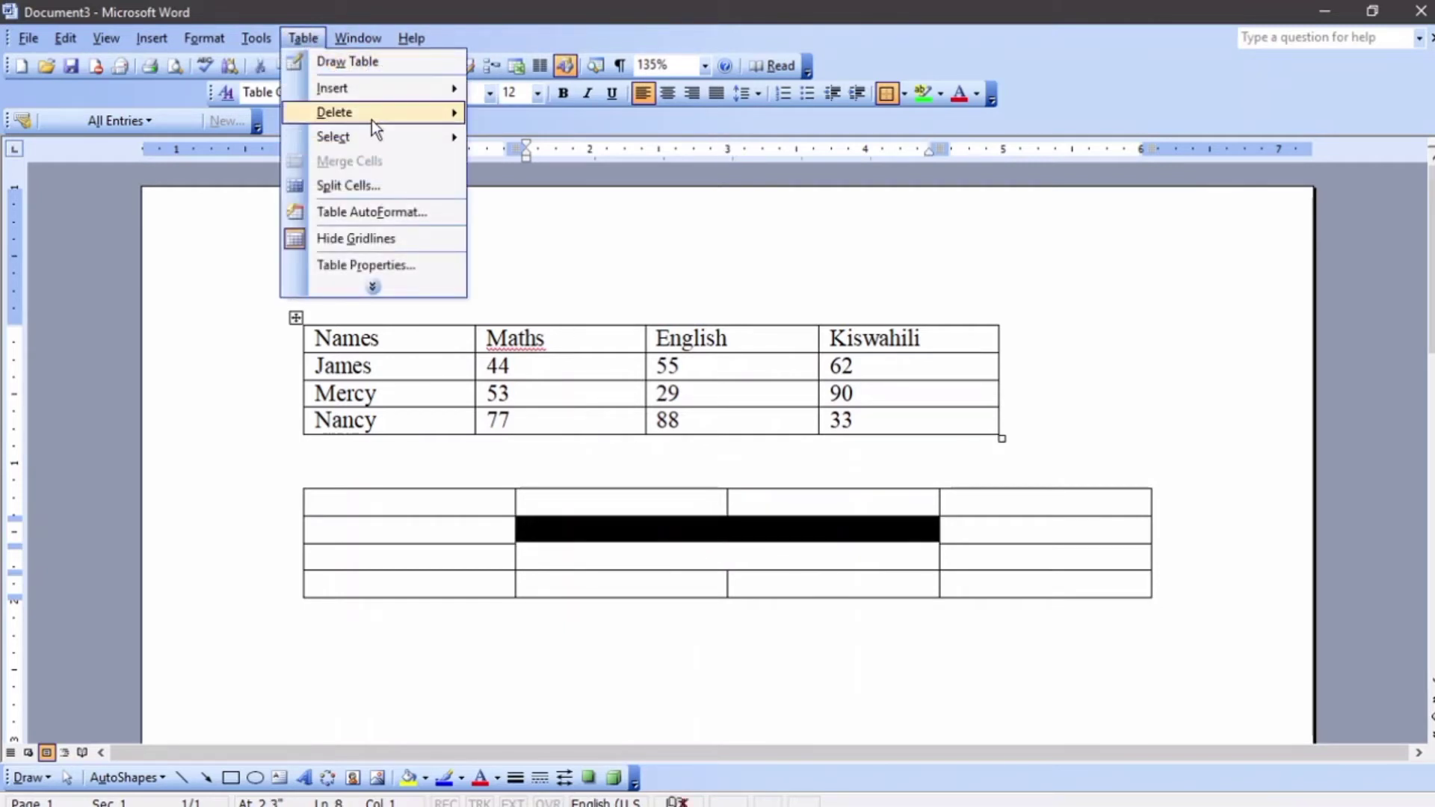
pyautogui.click(357, 187)
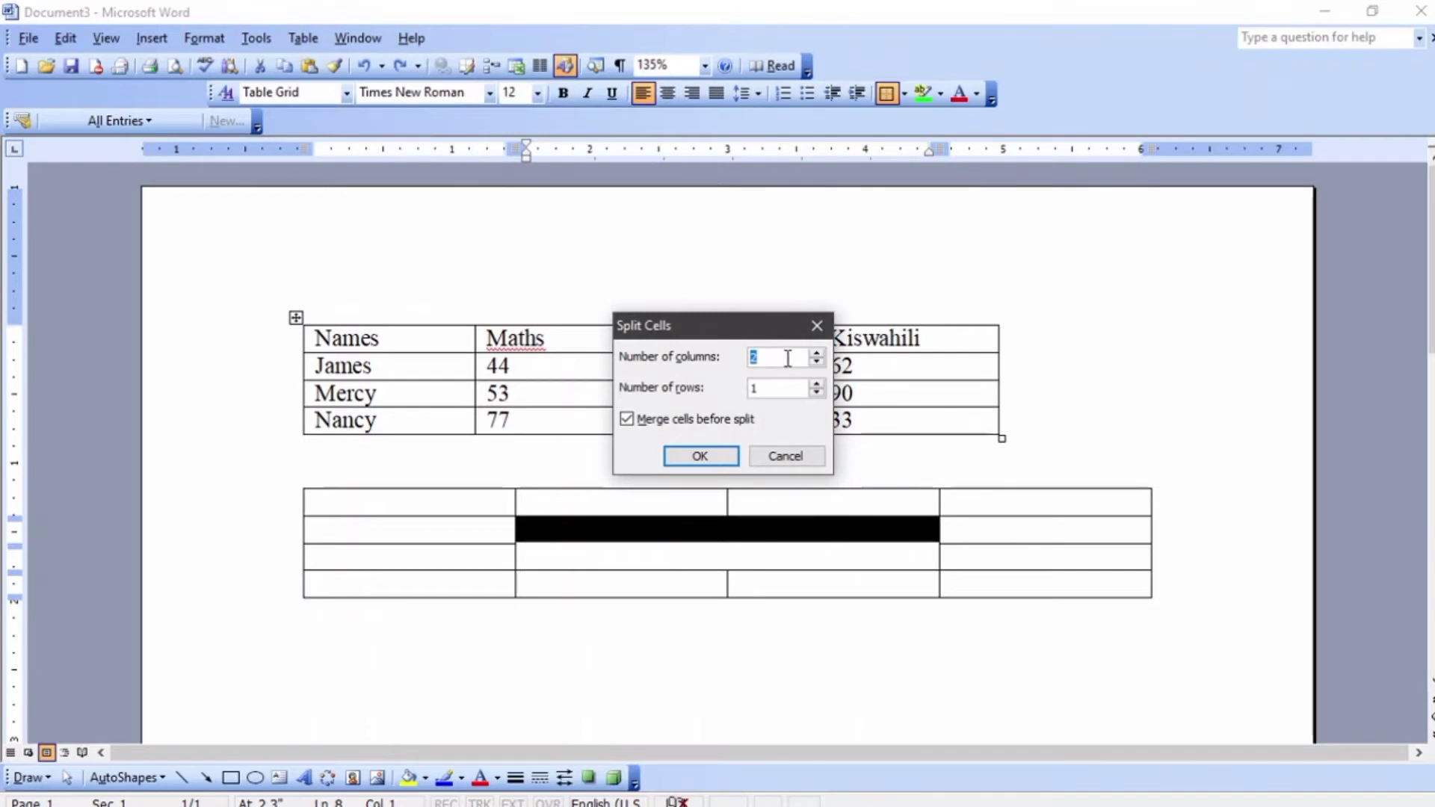
pyautogui.write('3')
pyautogui.click(729, 453)
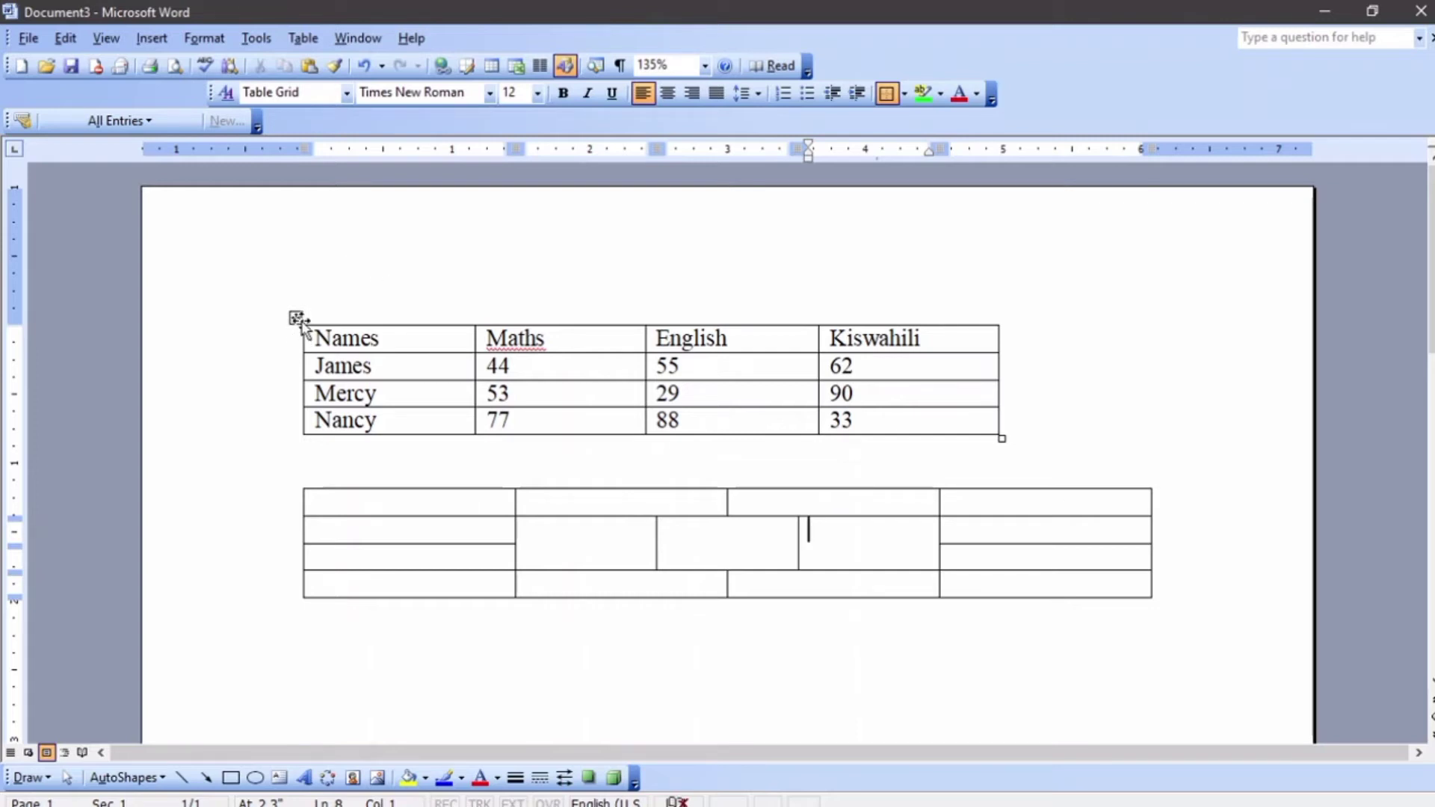
# Open Table AutoFormat for the marks table and preview the styles from Table Classic 4 to Table Grid 3.
pyautogui.click(297, 317)
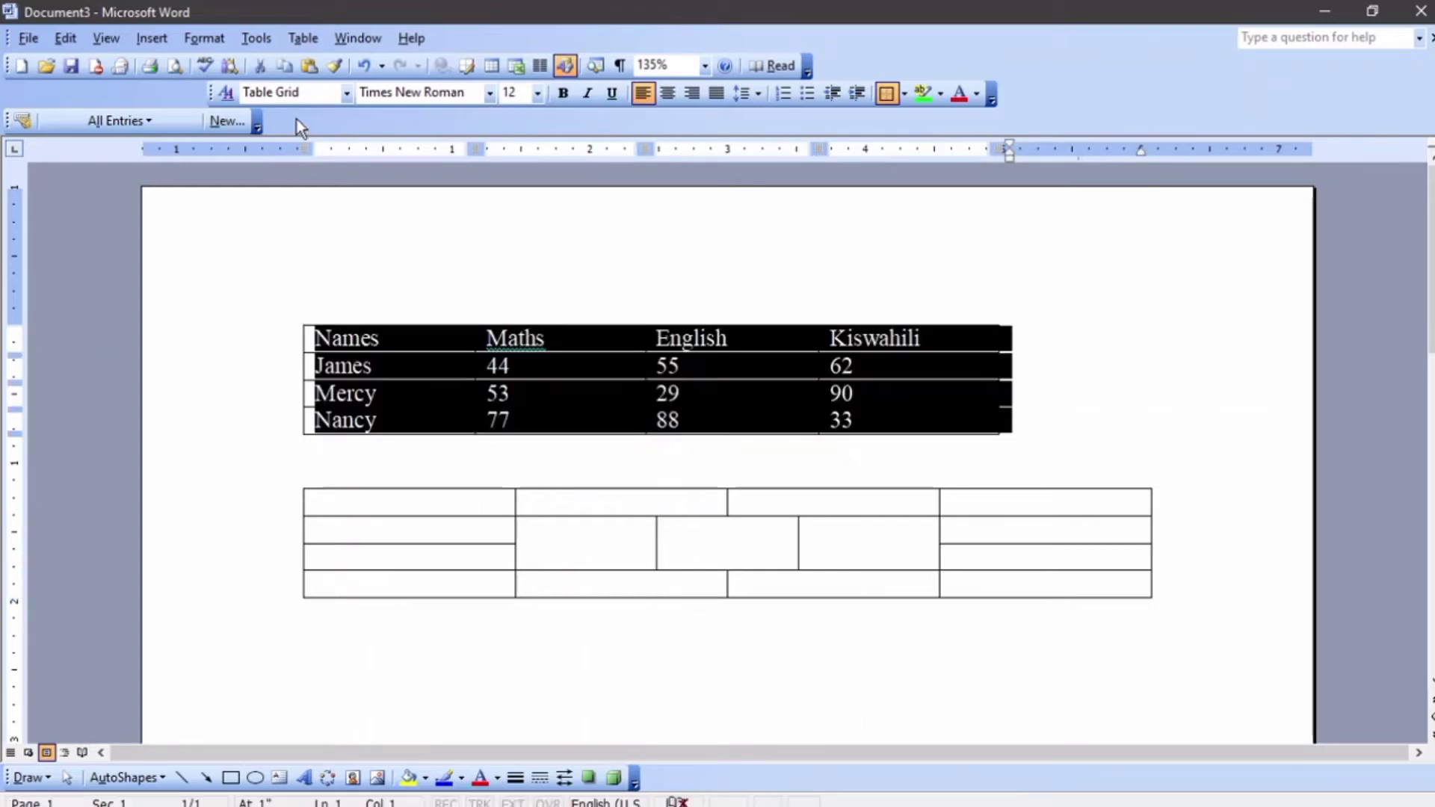
pyautogui.click(308, 37)
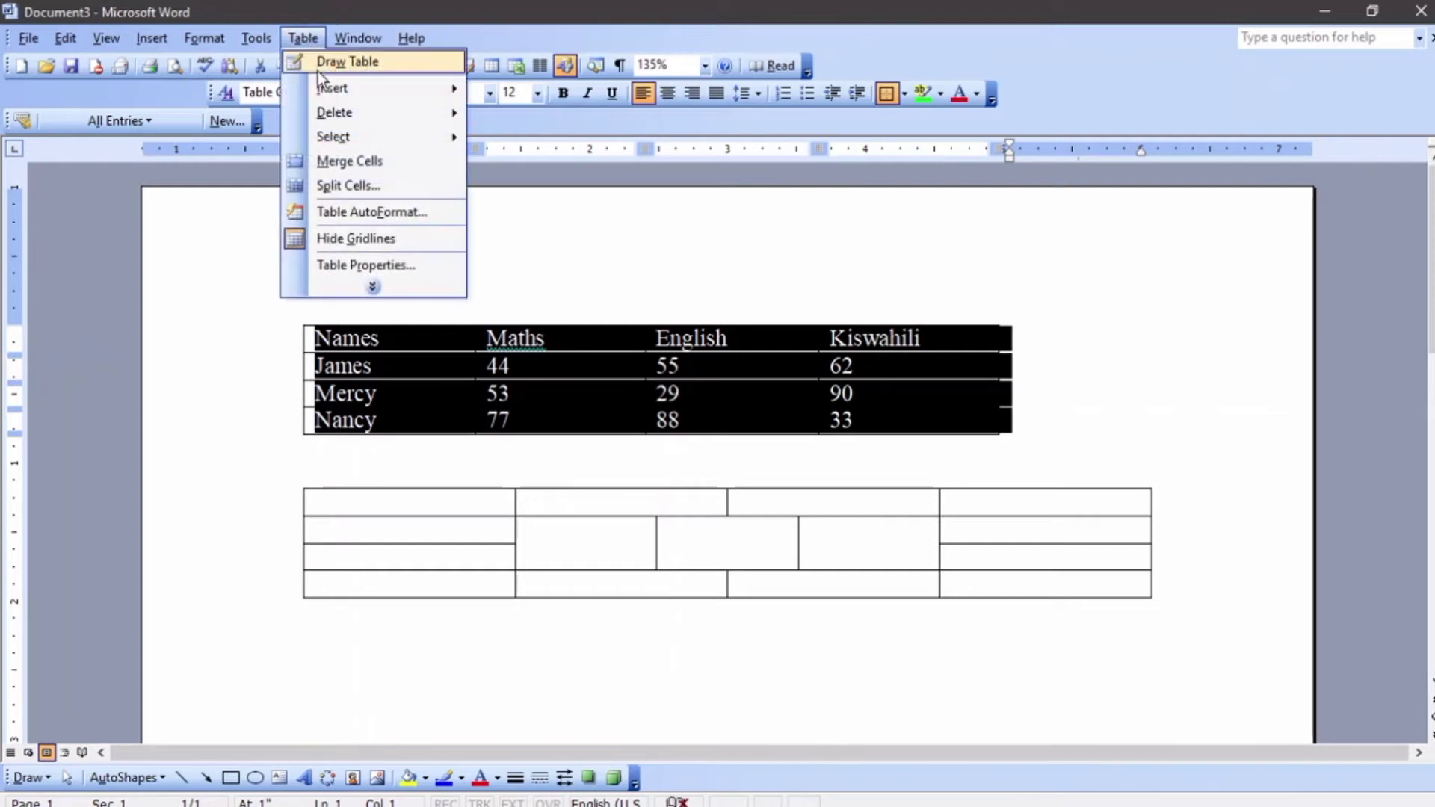
pyautogui.click(374, 217)
pyautogui.click(574, 231)
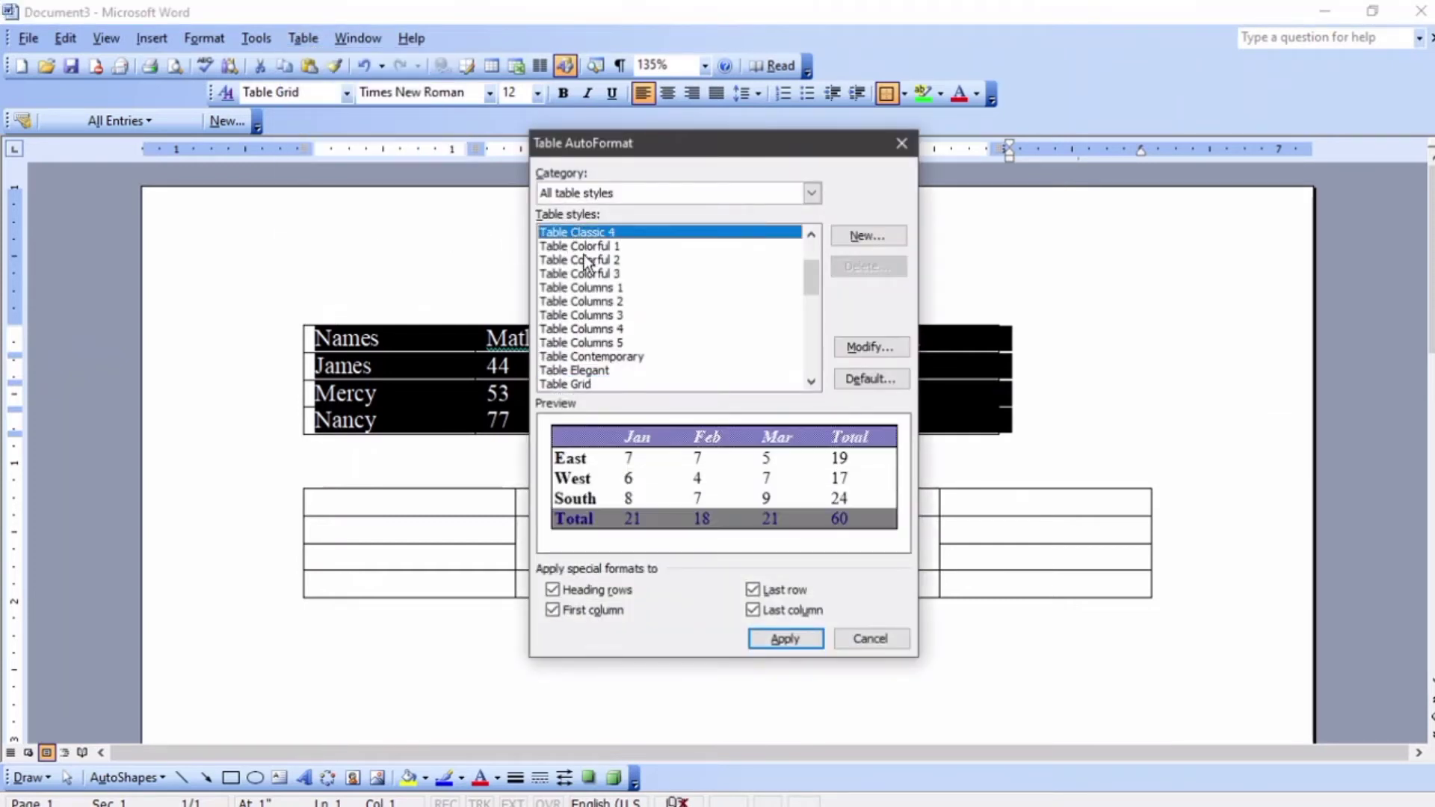
pyautogui.click(586, 248)
pyautogui.click(590, 274)
pyautogui.click(594, 315)
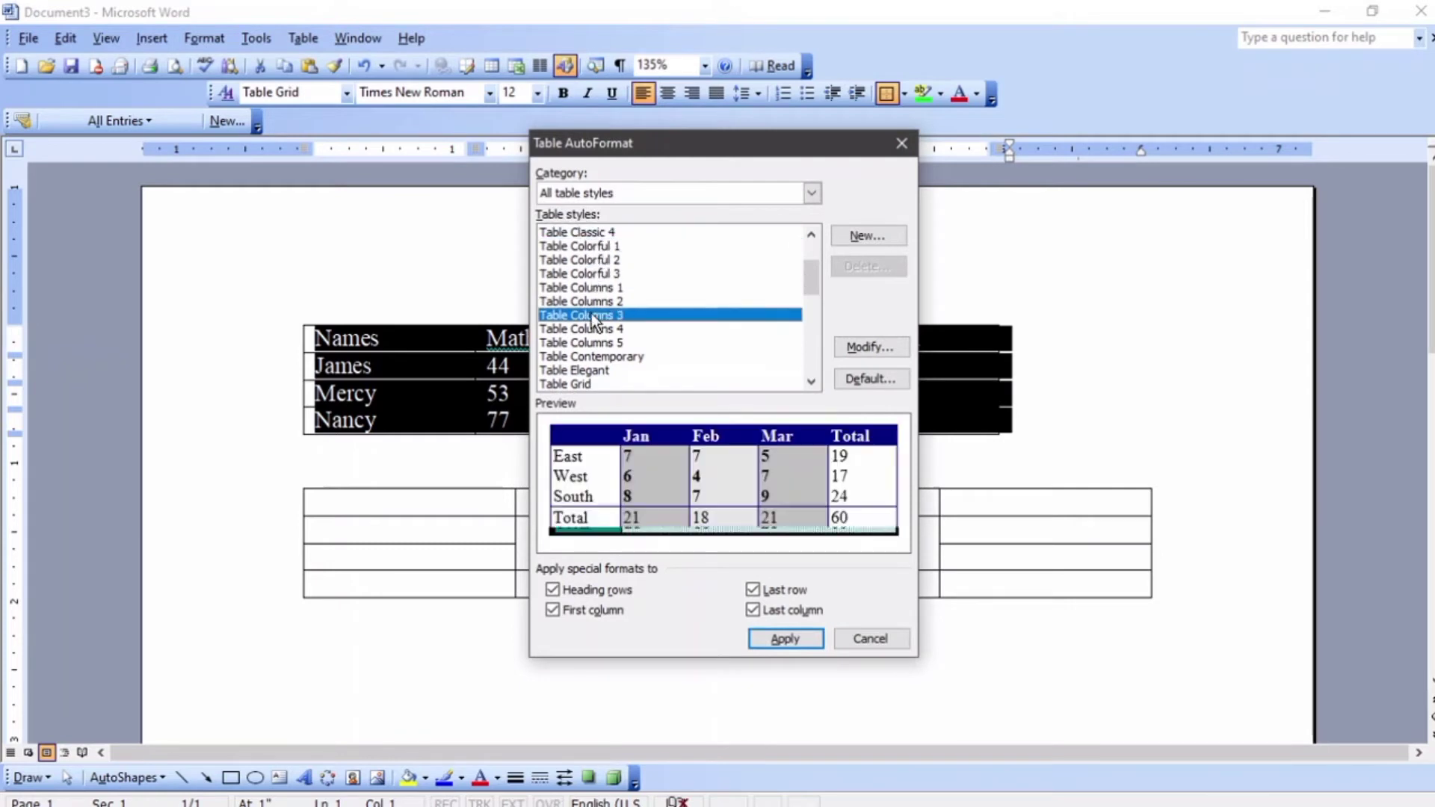
pyautogui.click(598, 354)
pyautogui.scroll(-2, 592, 346)
pyautogui.click(579, 329)
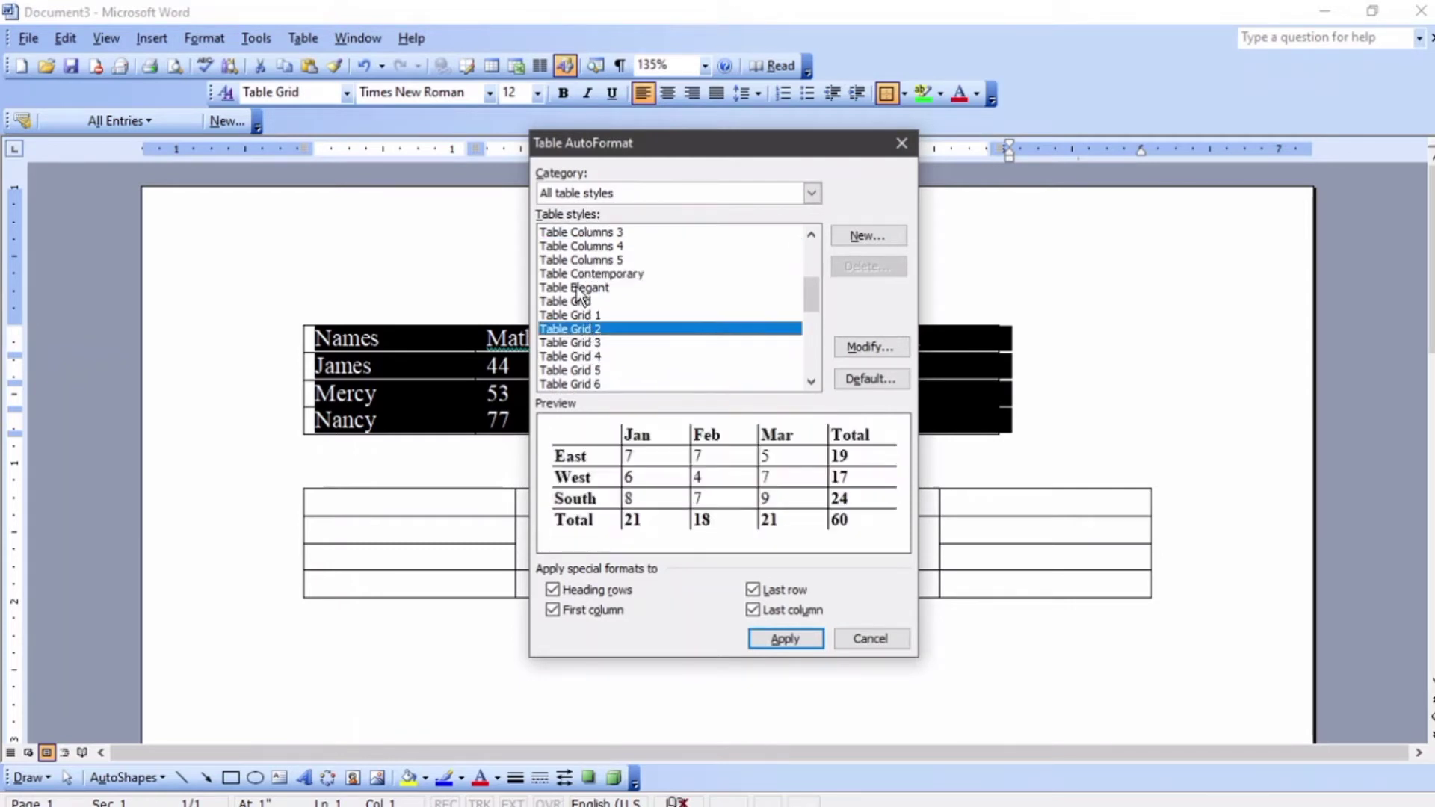
pyautogui.click(576, 287)
pyautogui.click(580, 315)
pyautogui.click(580, 342)
pyautogui.scroll(-2, 576, 338)
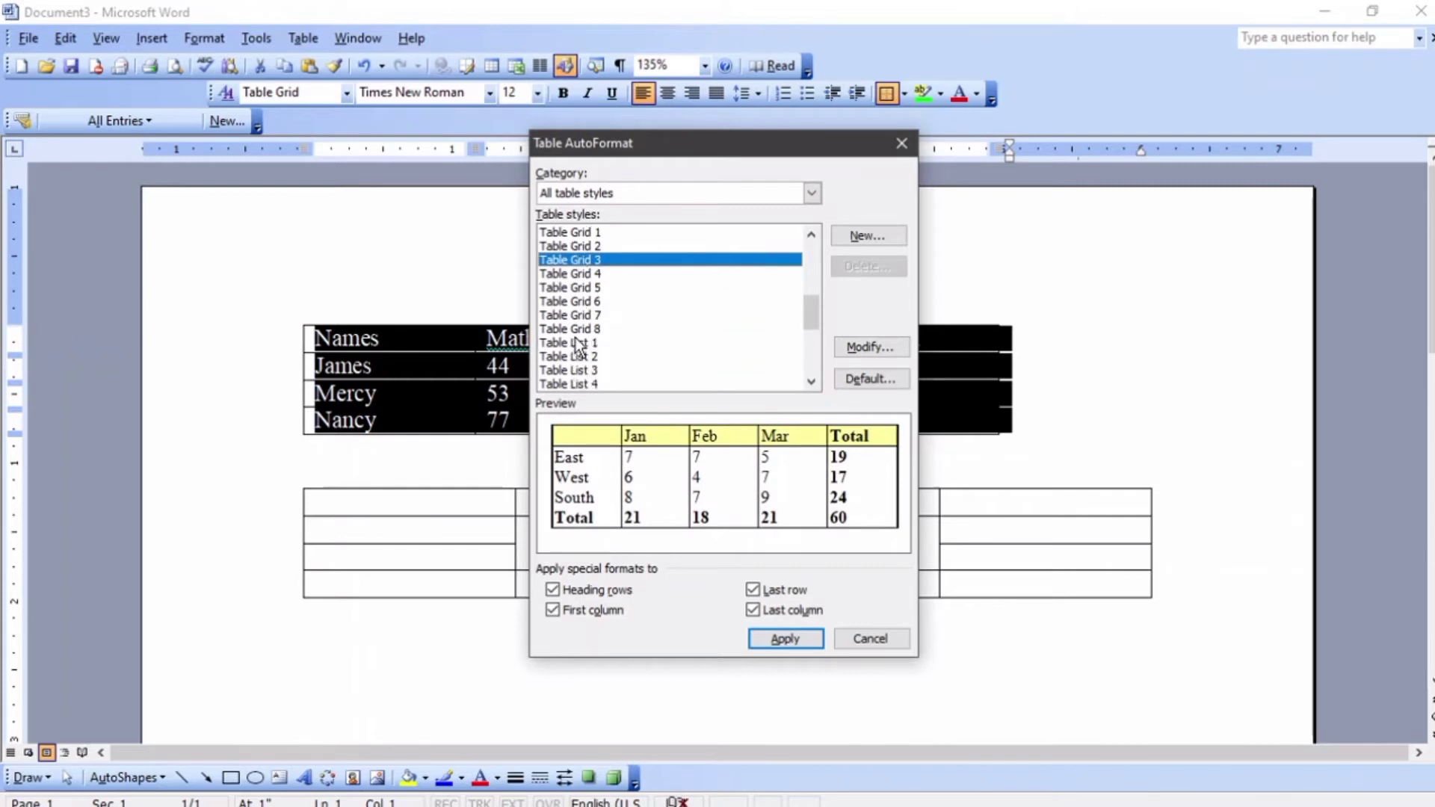
# Preview the remaining AutoFormat styles from Table List 1 through Table Web 3.
pyautogui.click(576, 342)
pyautogui.press('Down')
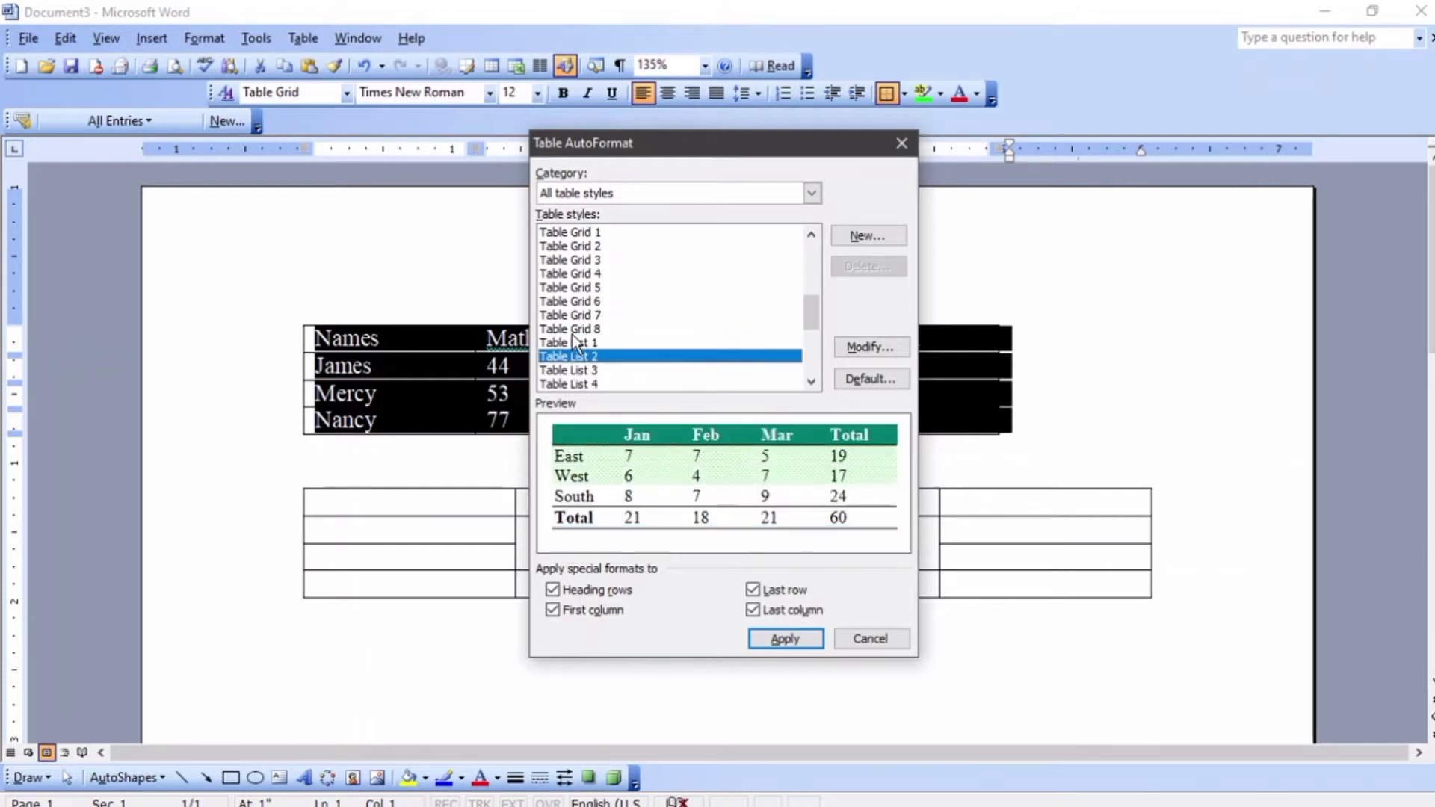
pyautogui.press('Down')
pyautogui.press('Down')
pyautogui.press('Down')
pyautogui.press('Down')
pyautogui.press('Down')
pyautogui.press('Down')
pyautogui.press('Down')
pyautogui.press('Down')
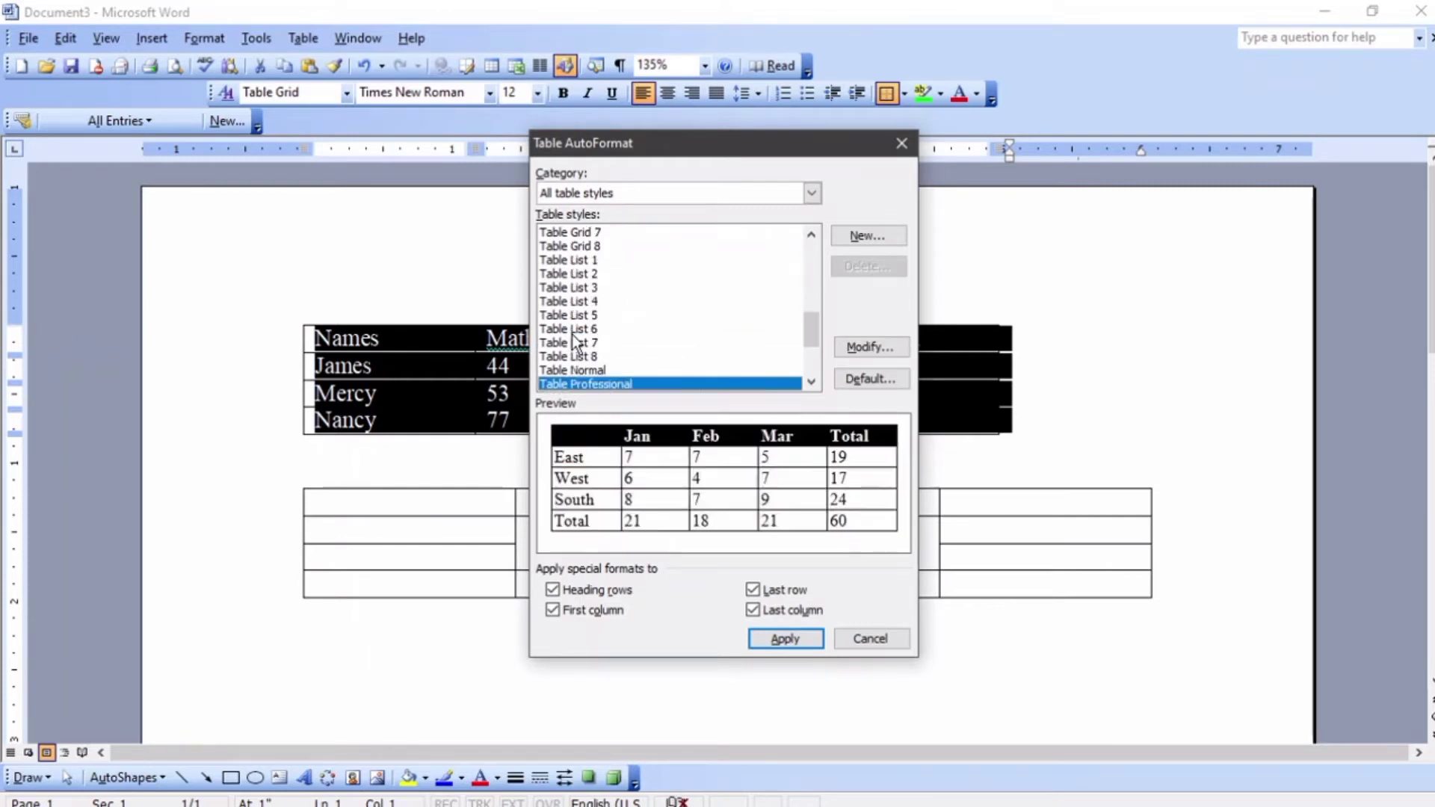
pyautogui.press('Down')
pyautogui.press('Down')
pyautogui.press('Down')
pyautogui.press('Down')
pyautogui.press('Down')
pyautogui.press('Down')
pyautogui.press('Down')
pyautogui.press('Down')
pyautogui.press('Down')
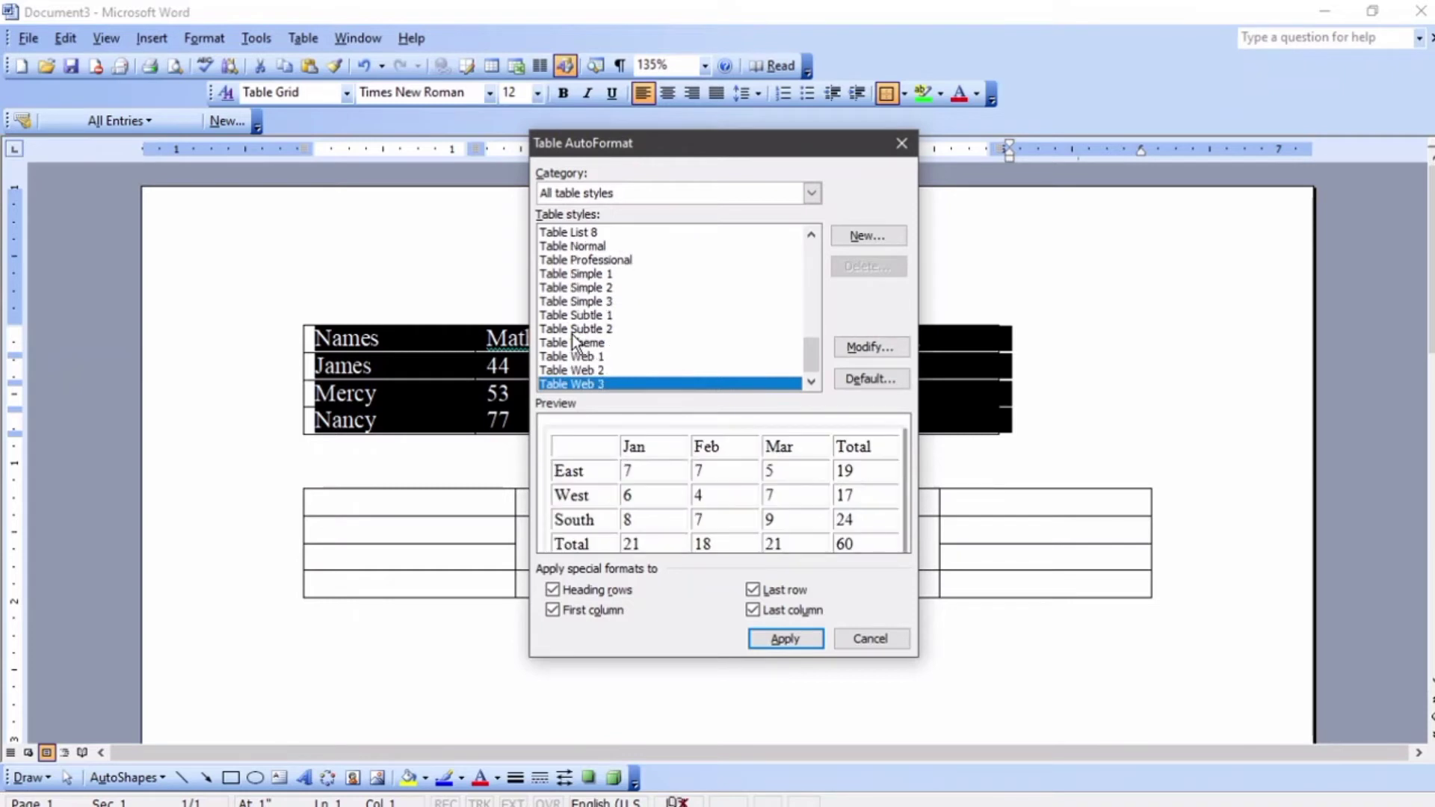
# Apply the Table Classic 2 style to the marks table and undo it.
pyautogui.scroll(11, 574, 342)
pyautogui.click(591, 259)
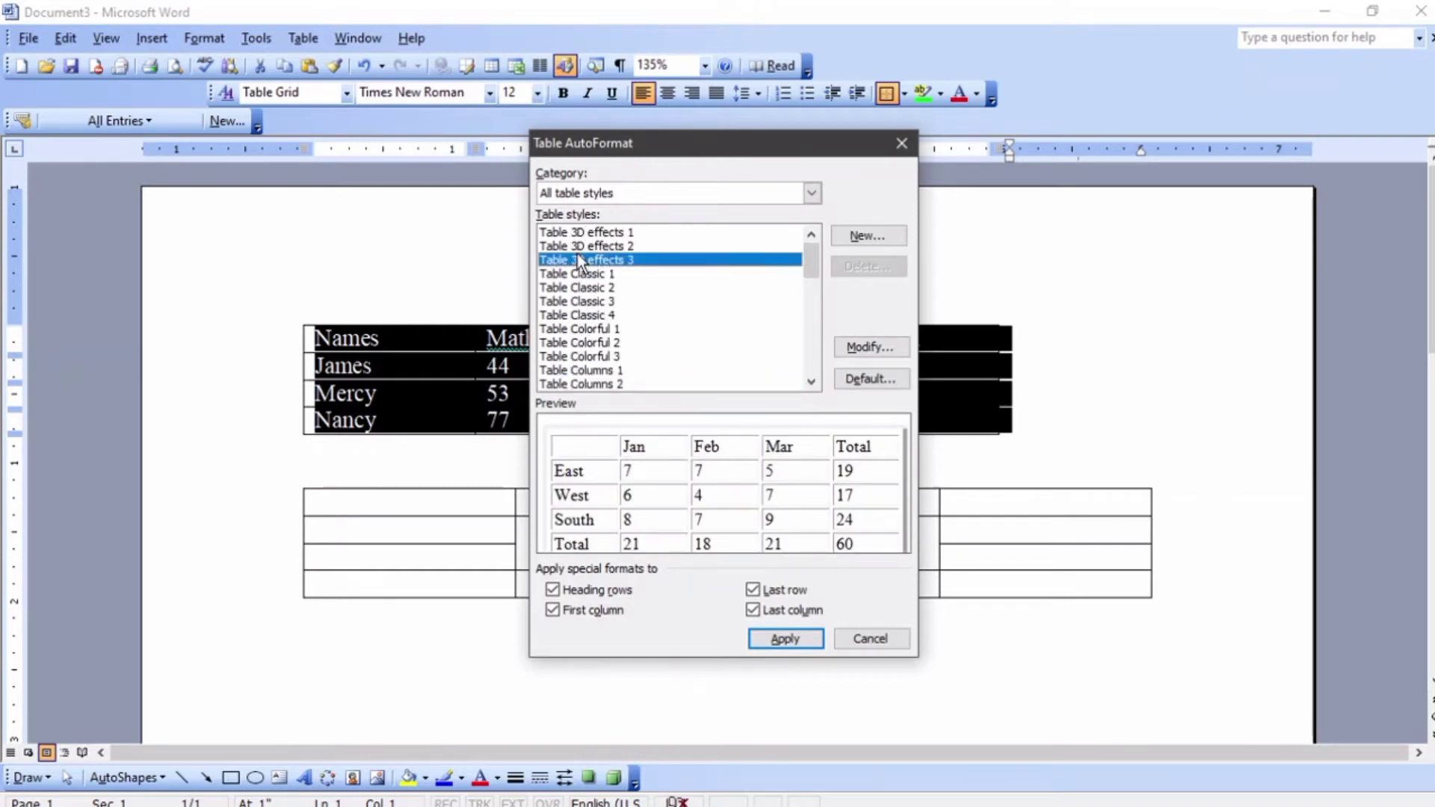
pyautogui.press('Down')
pyautogui.press('Down')
pyautogui.press('Down')
pyautogui.press('Down')
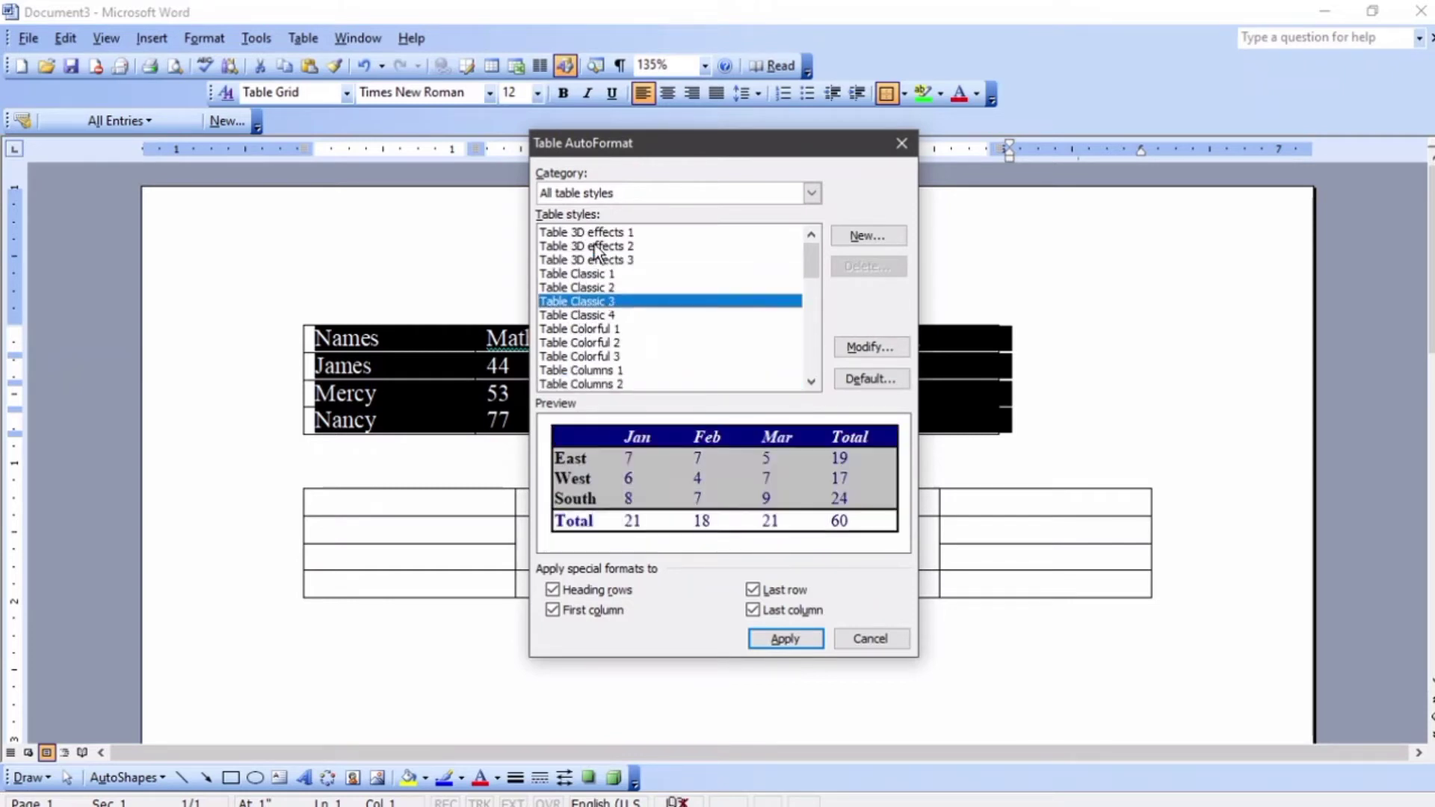
pyautogui.press('Up')
pyautogui.press('Up')
pyautogui.press('Down')
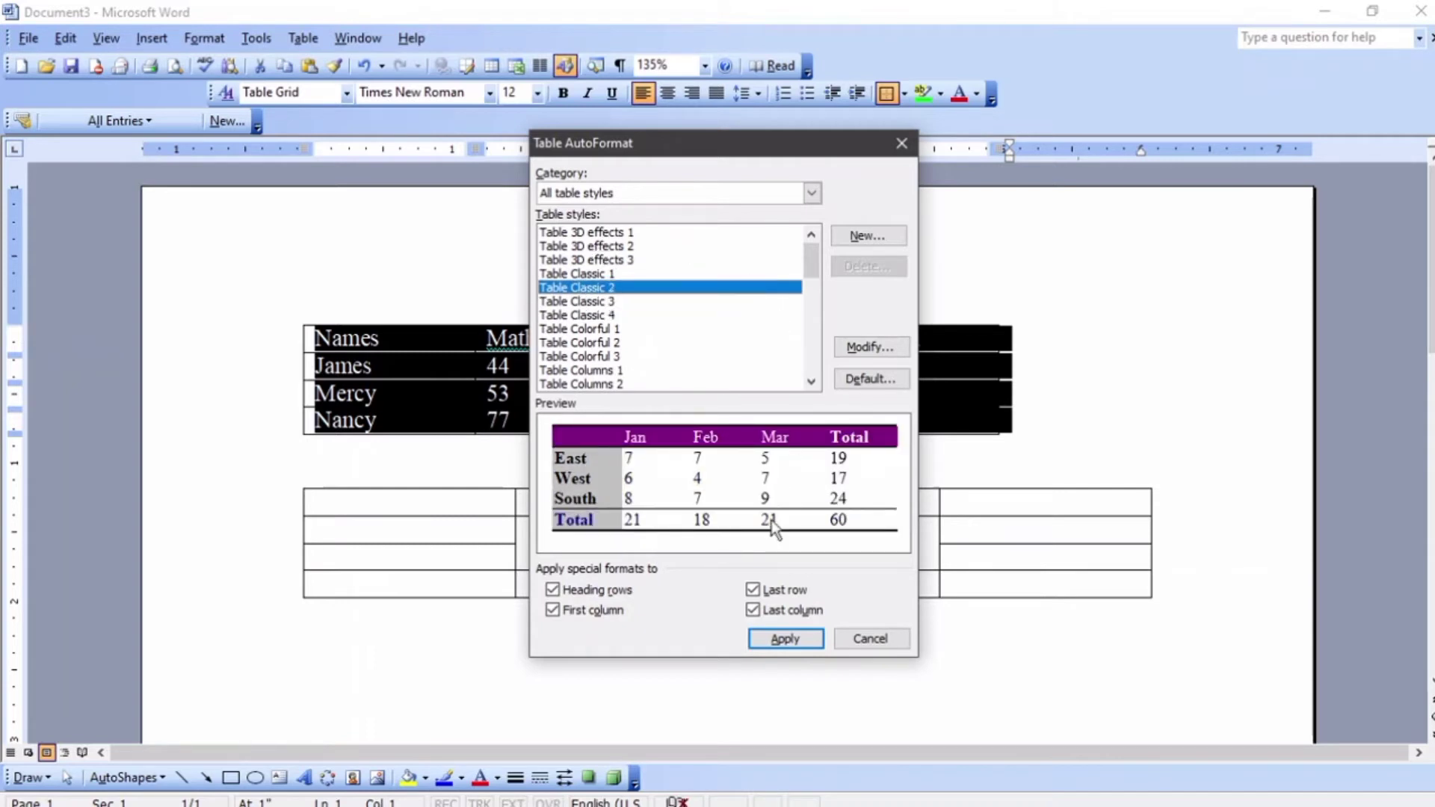
pyautogui.click(784, 639)
pyautogui.click(1079, 435)
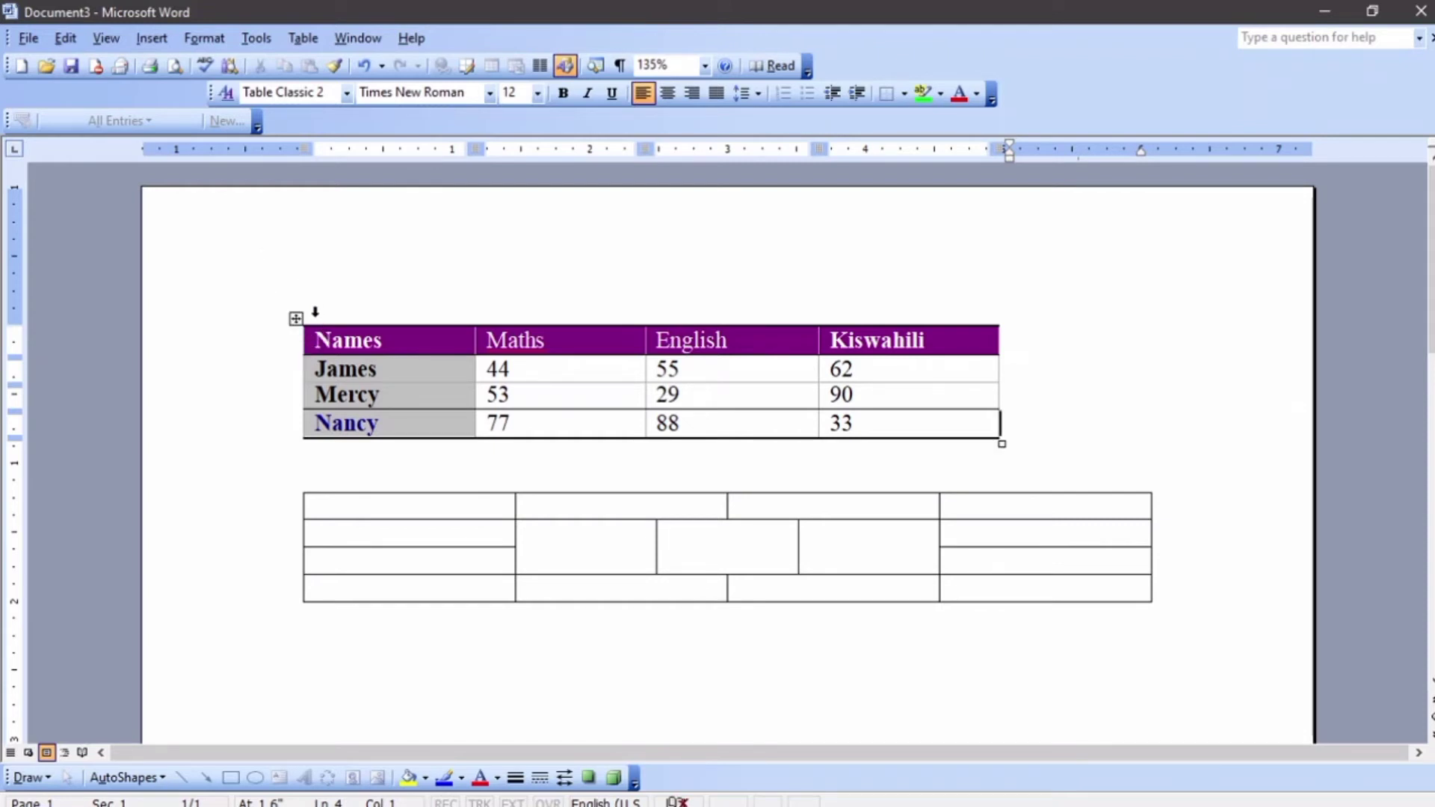
pyautogui.hotkey('ctrl', 'z')
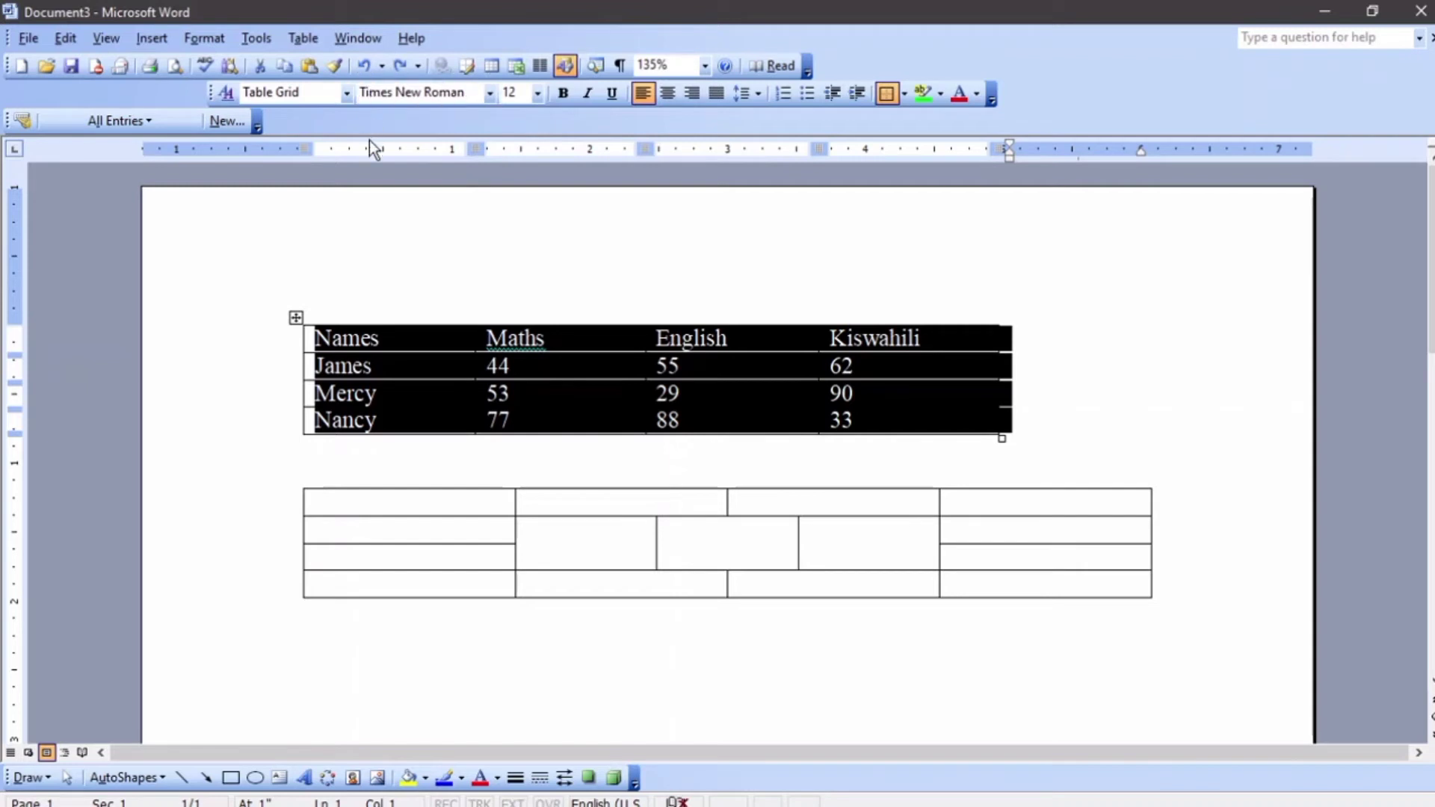
# Select the marks table's header row and choose the dash-dot-dot line style for its borders in Borders and Shading.
pyautogui.click(615, 272)
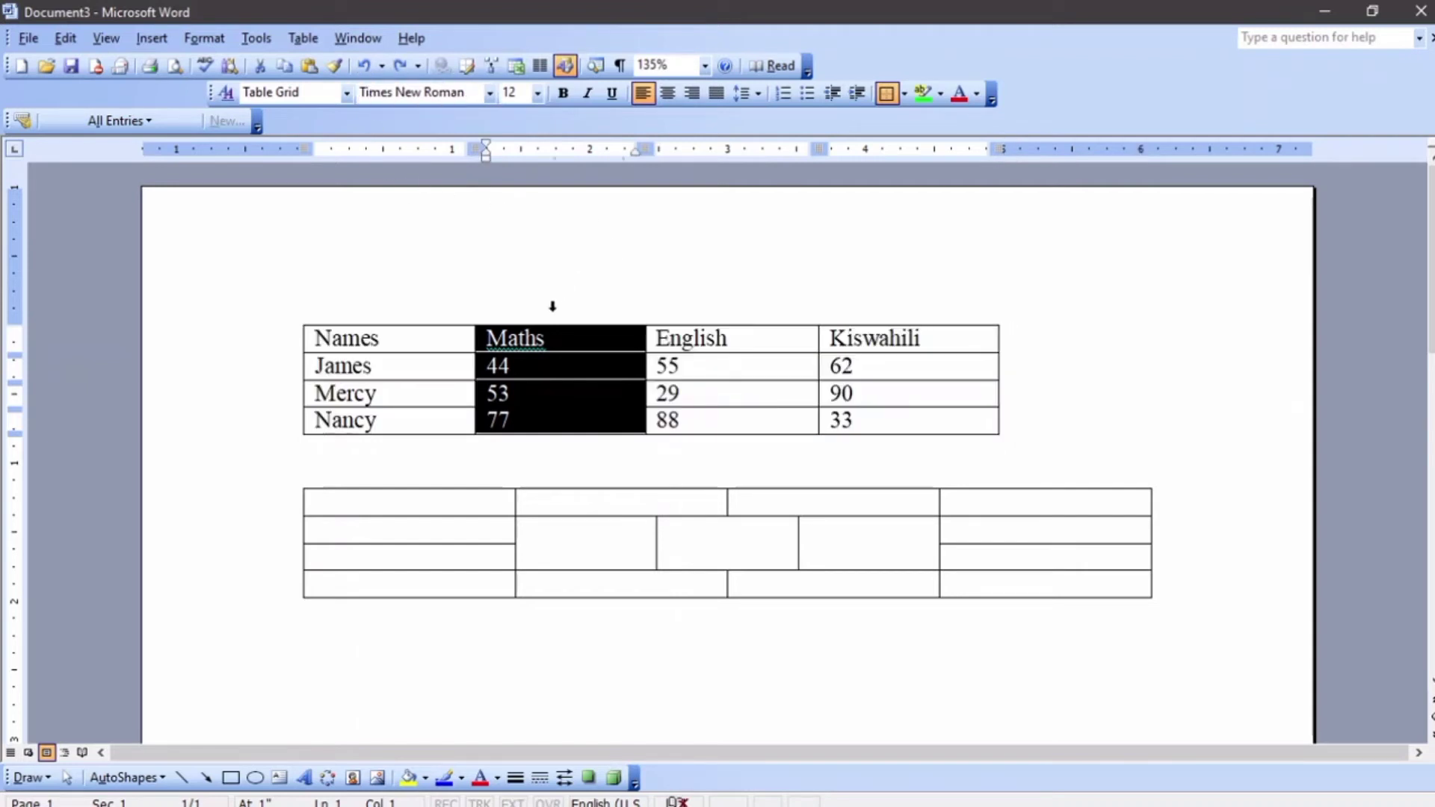
pyautogui.click(455, 439)
pyautogui.click(307, 342)
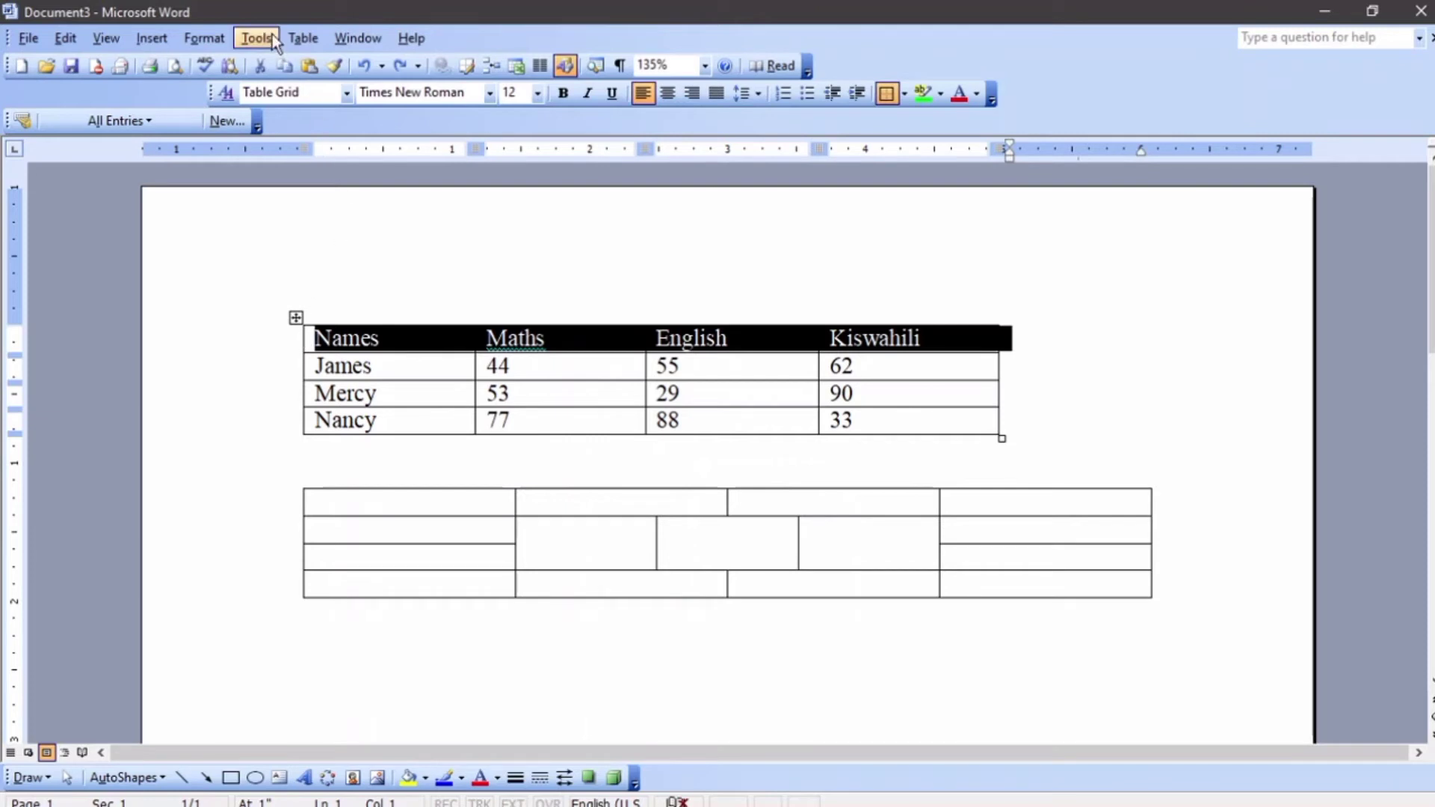
pyautogui.click(204, 37)
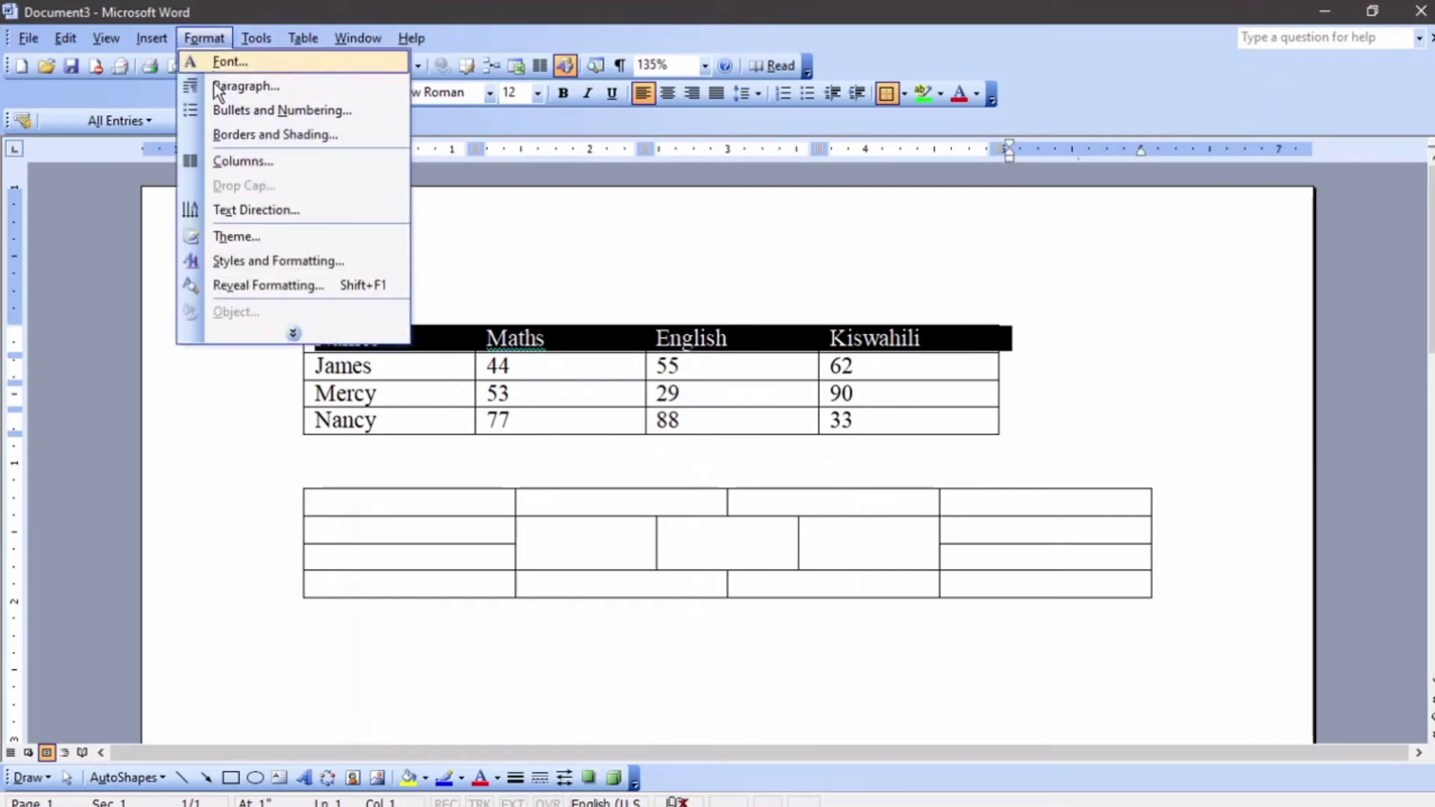
pyautogui.click(250, 136)
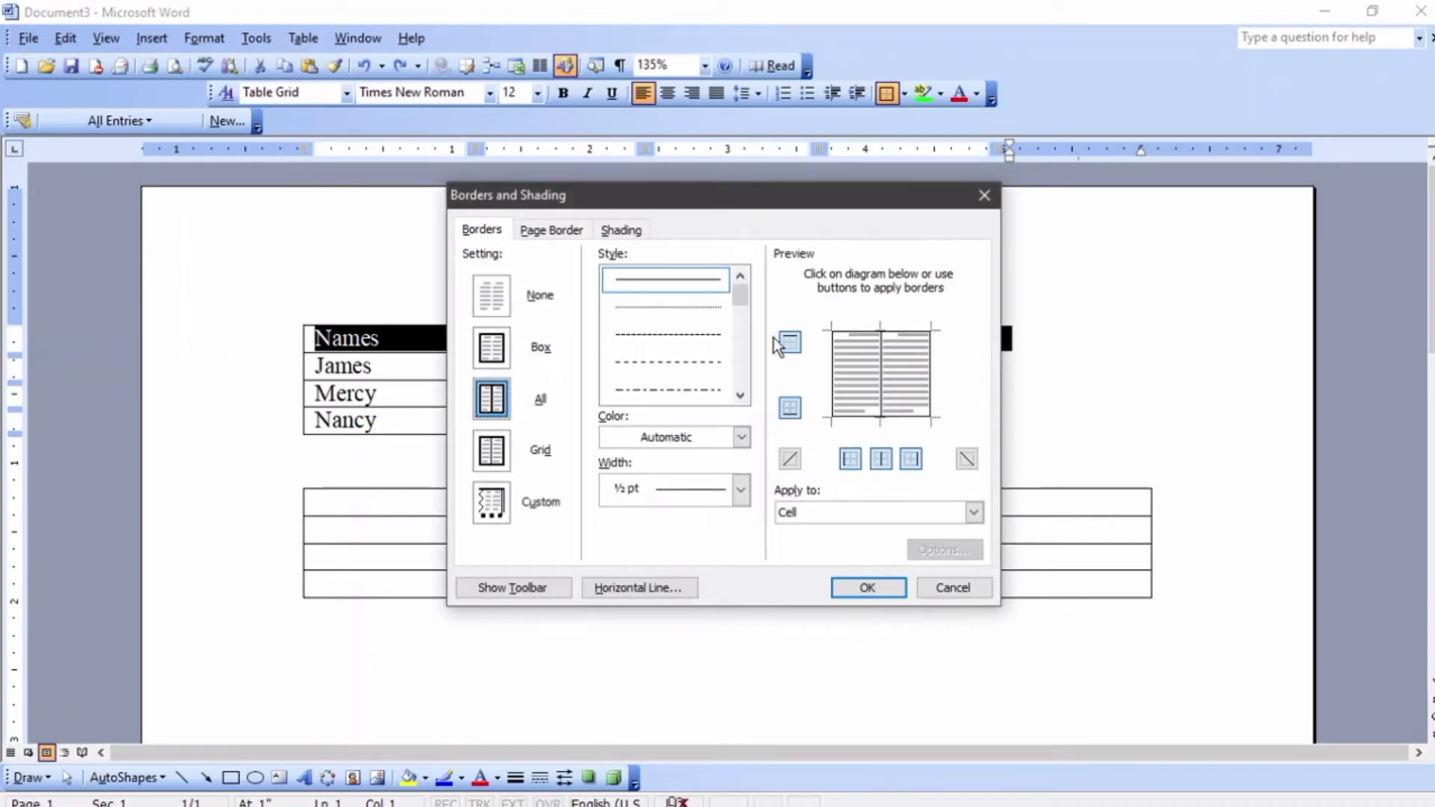
pyautogui.click(740, 395)
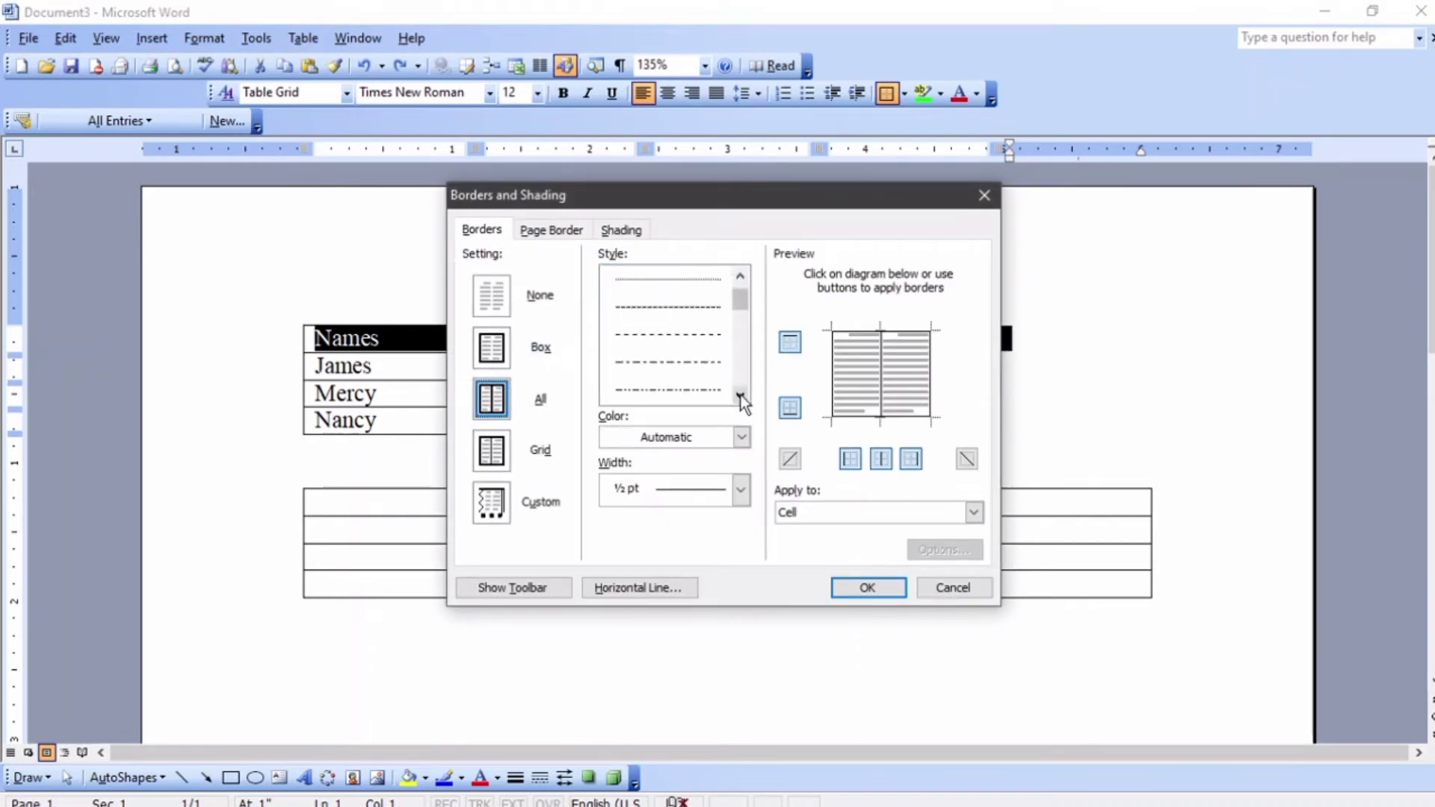
pyautogui.click(741, 395)
pyautogui.click(741, 395)
pyautogui.click(678, 333)
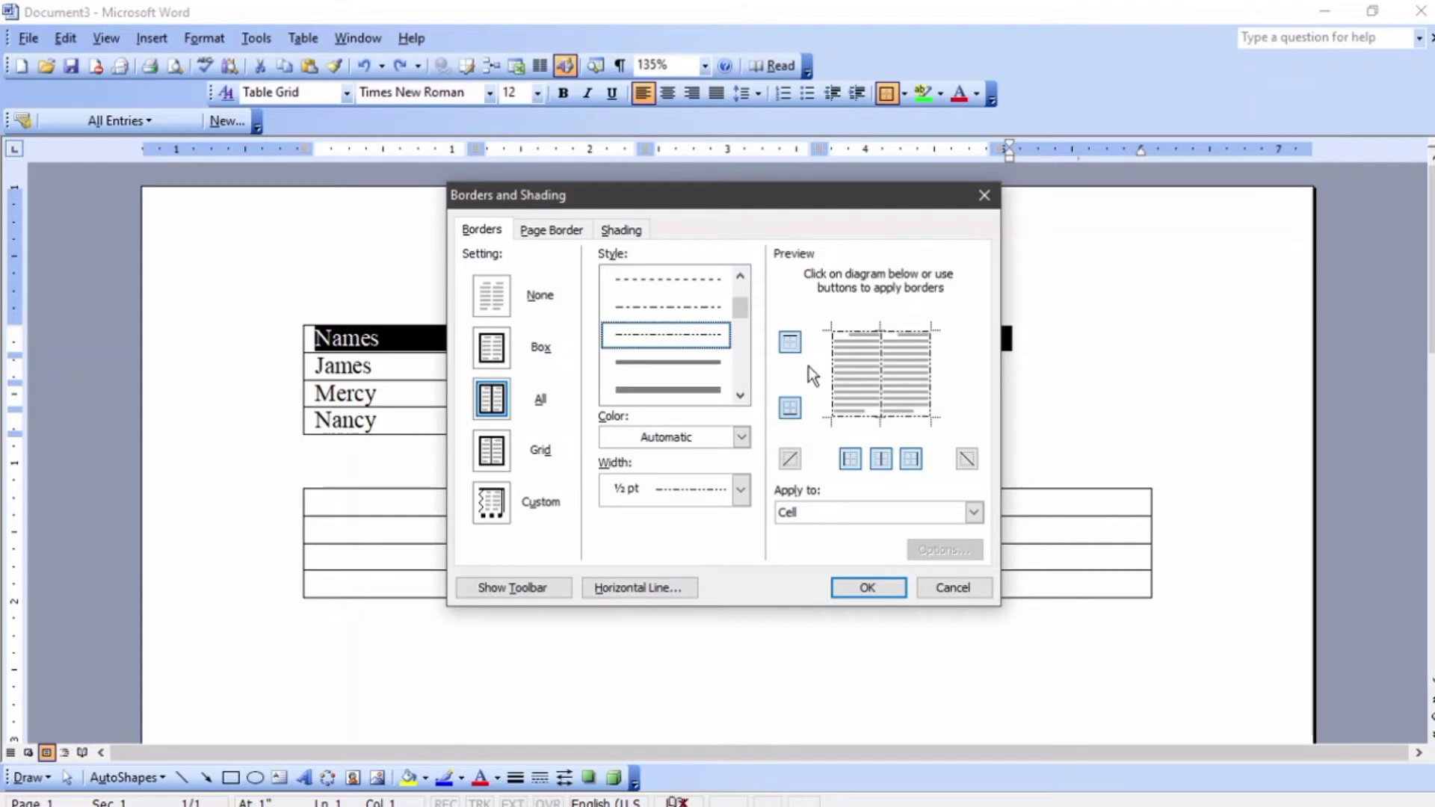
# Replace the header row's inner vertical border with the thicker of the two thick ½ pt line styles.
pyautogui.click(882, 373)
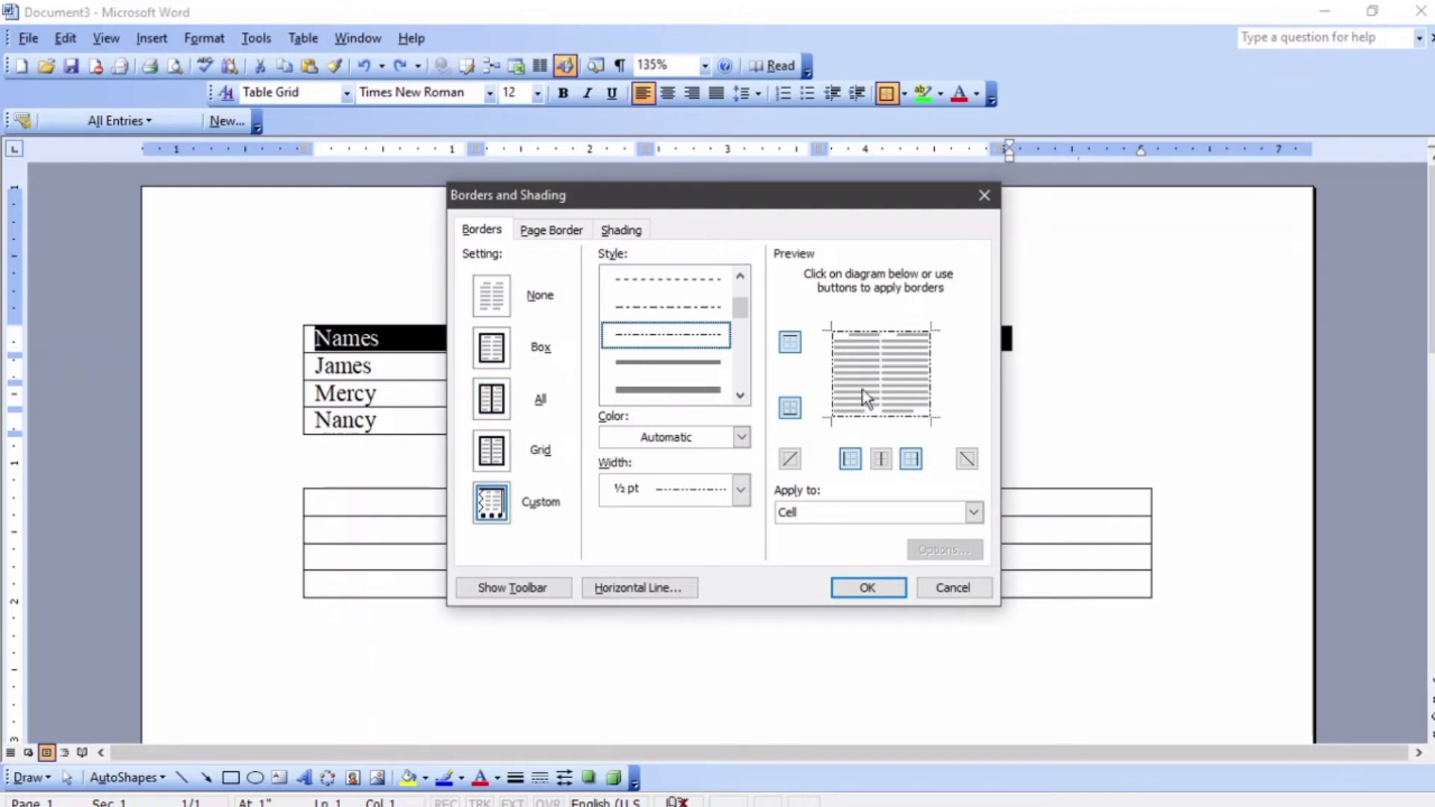
pyautogui.click(878, 370)
pyautogui.click(881, 459)
pyautogui.click(881, 370)
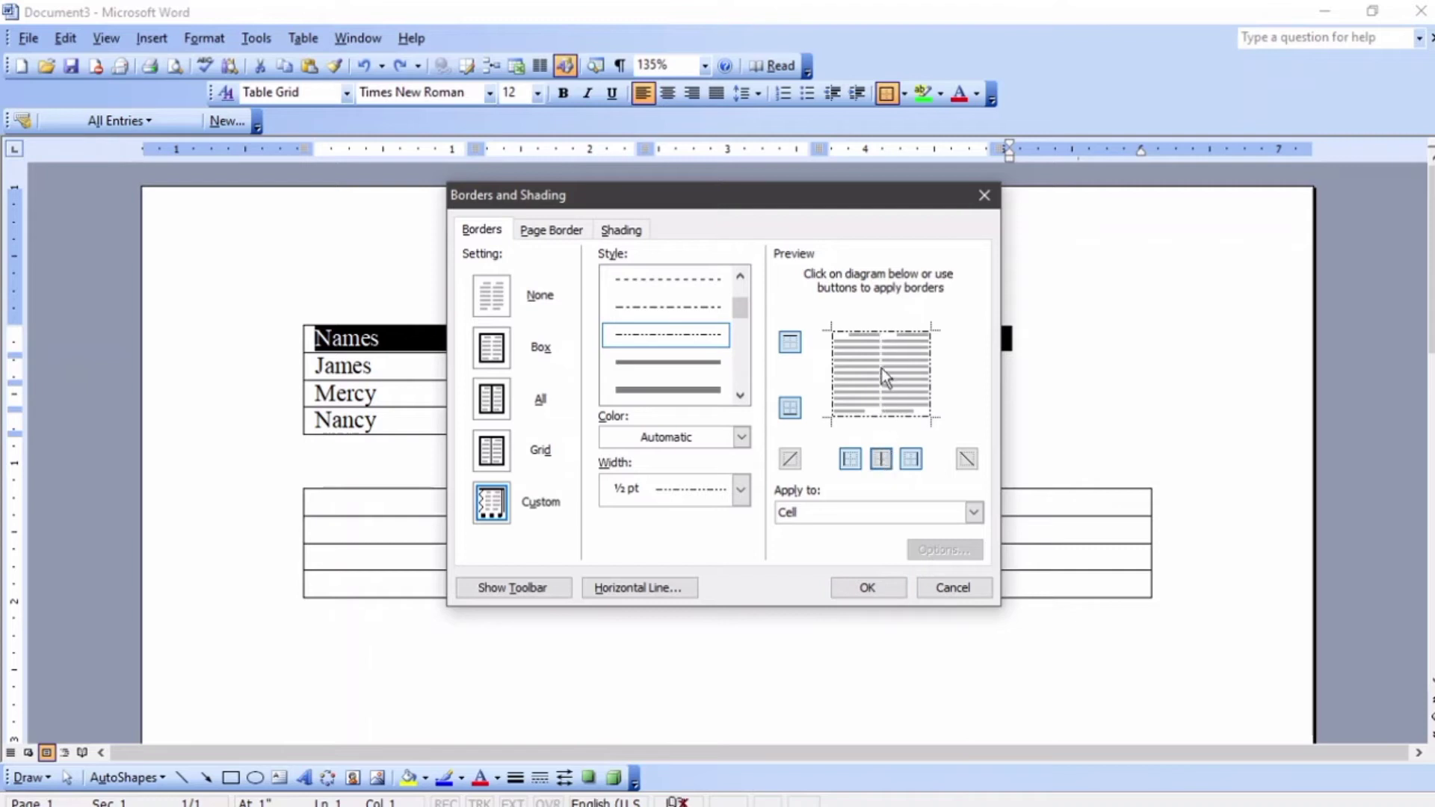
pyautogui.click(881, 370)
pyautogui.click(706, 390)
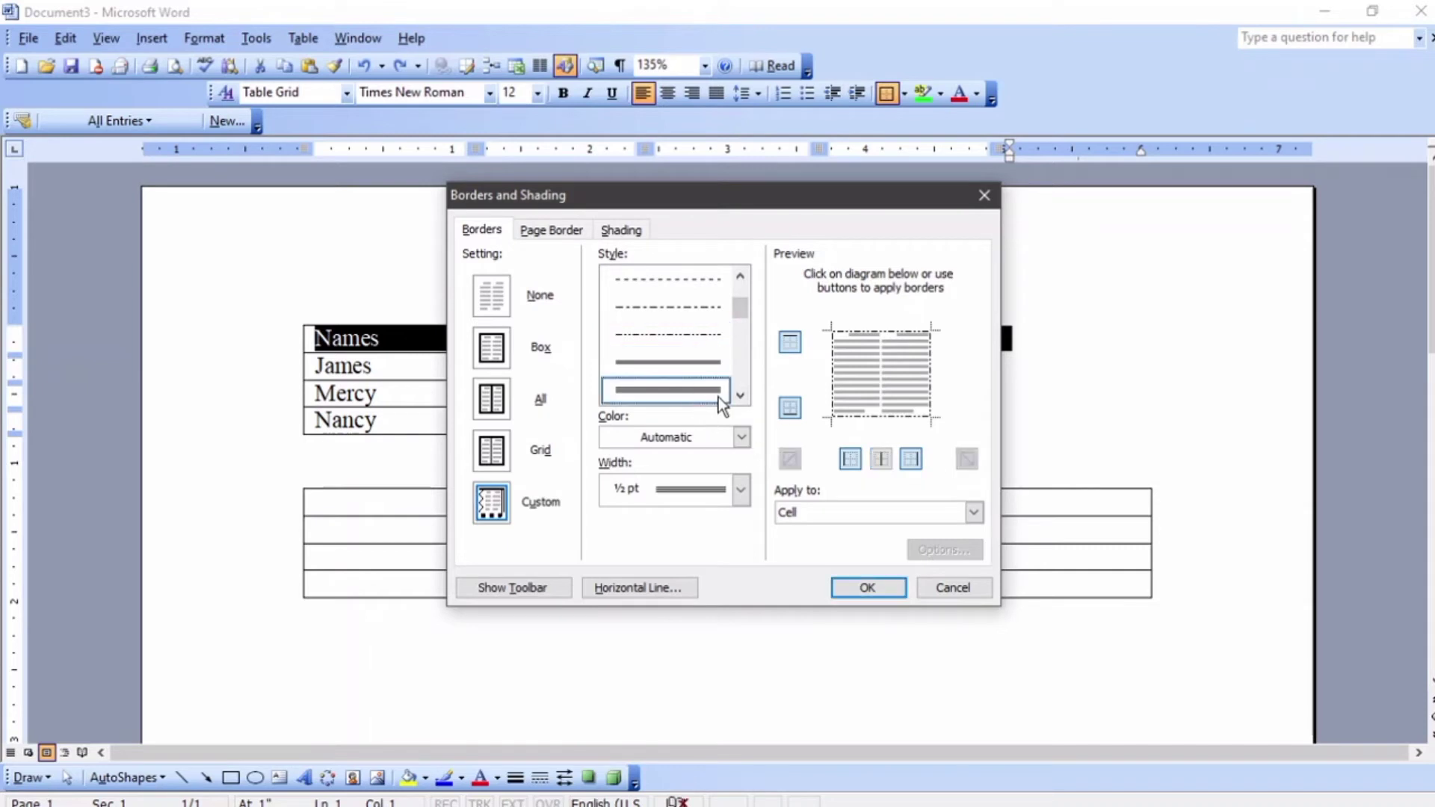
pyautogui.click(895, 387)
# Shade the header row Violet and recolour its inner vertical border gold.
pyautogui.click(617, 222)
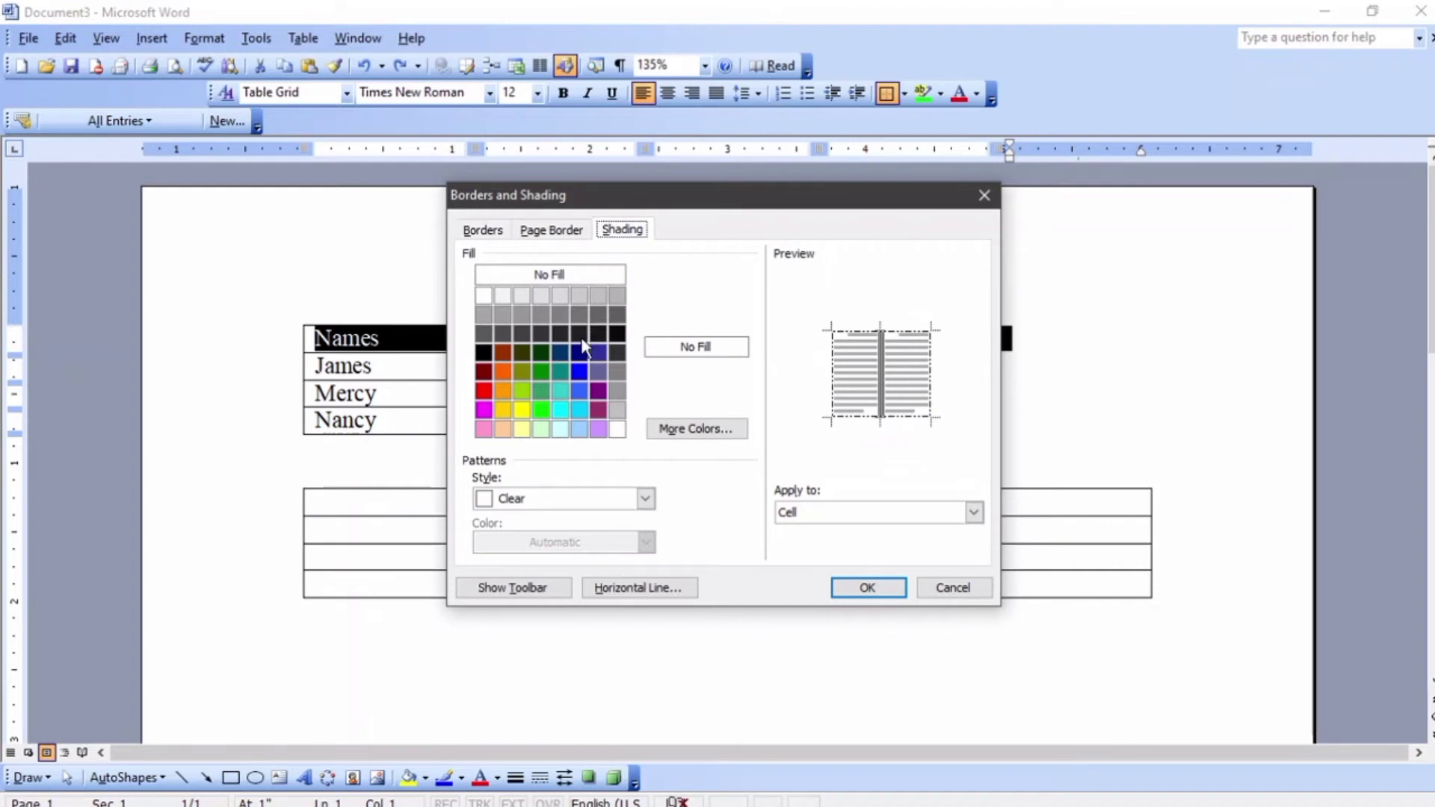
pyautogui.click(597, 390)
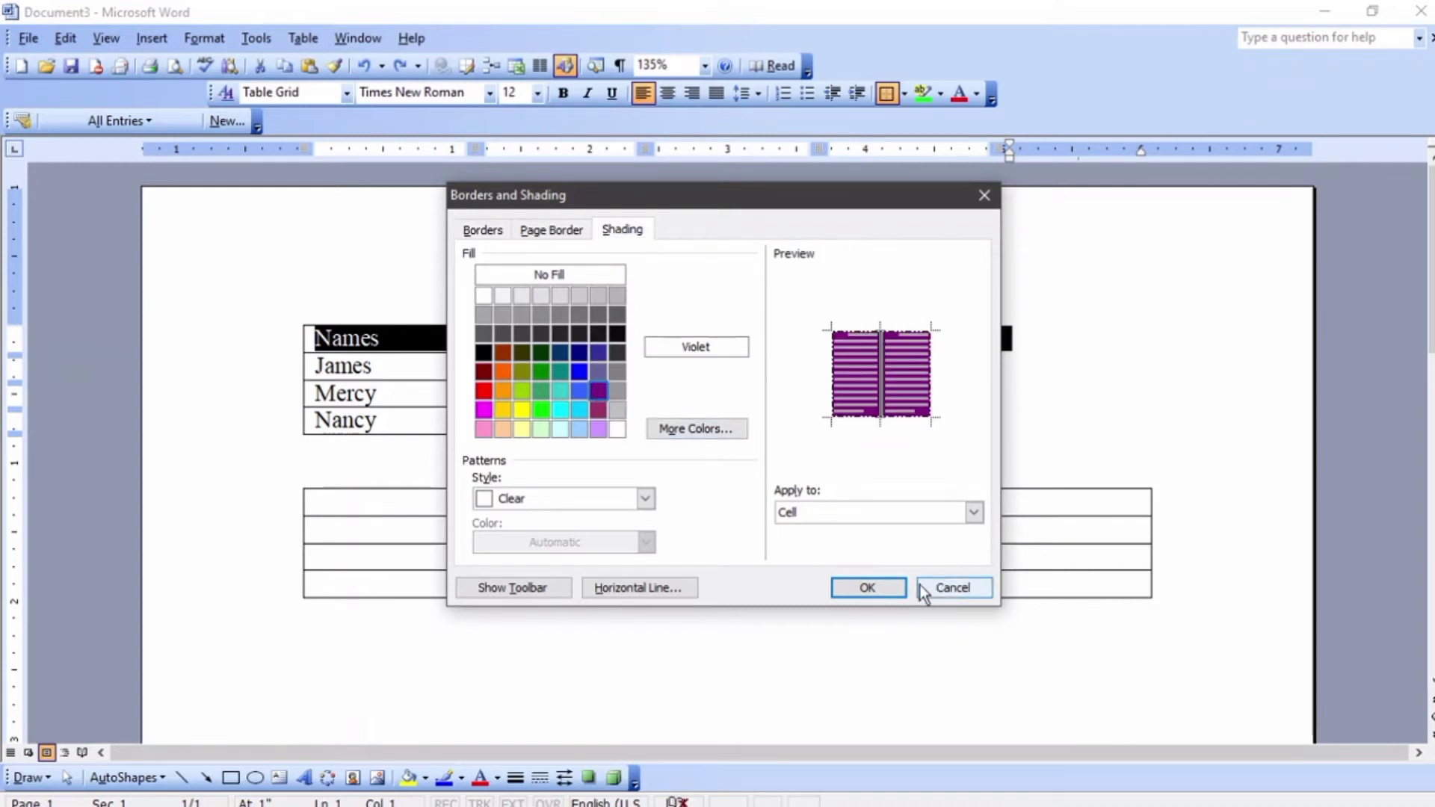
pyautogui.click(484, 230)
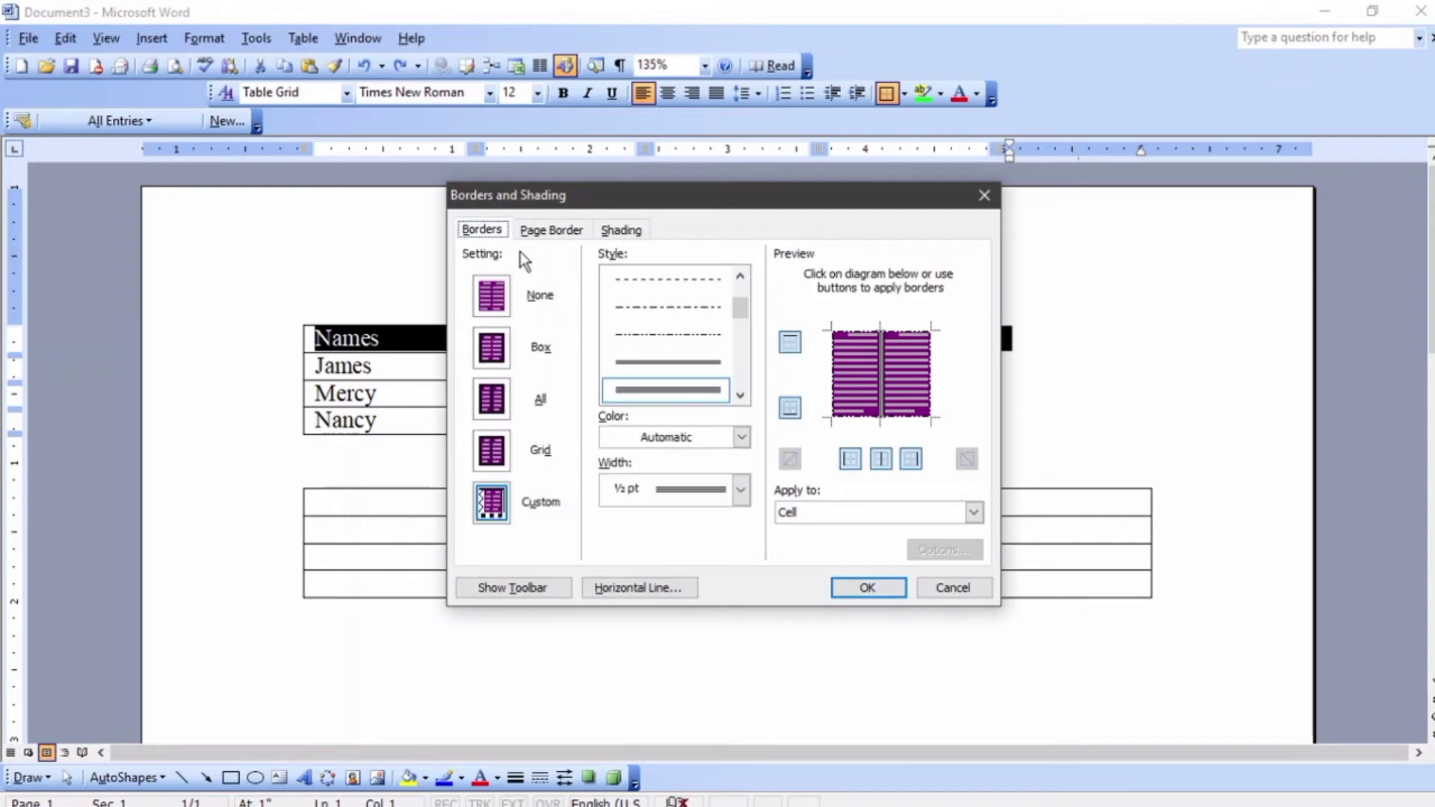
pyautogui.click(742, 438)
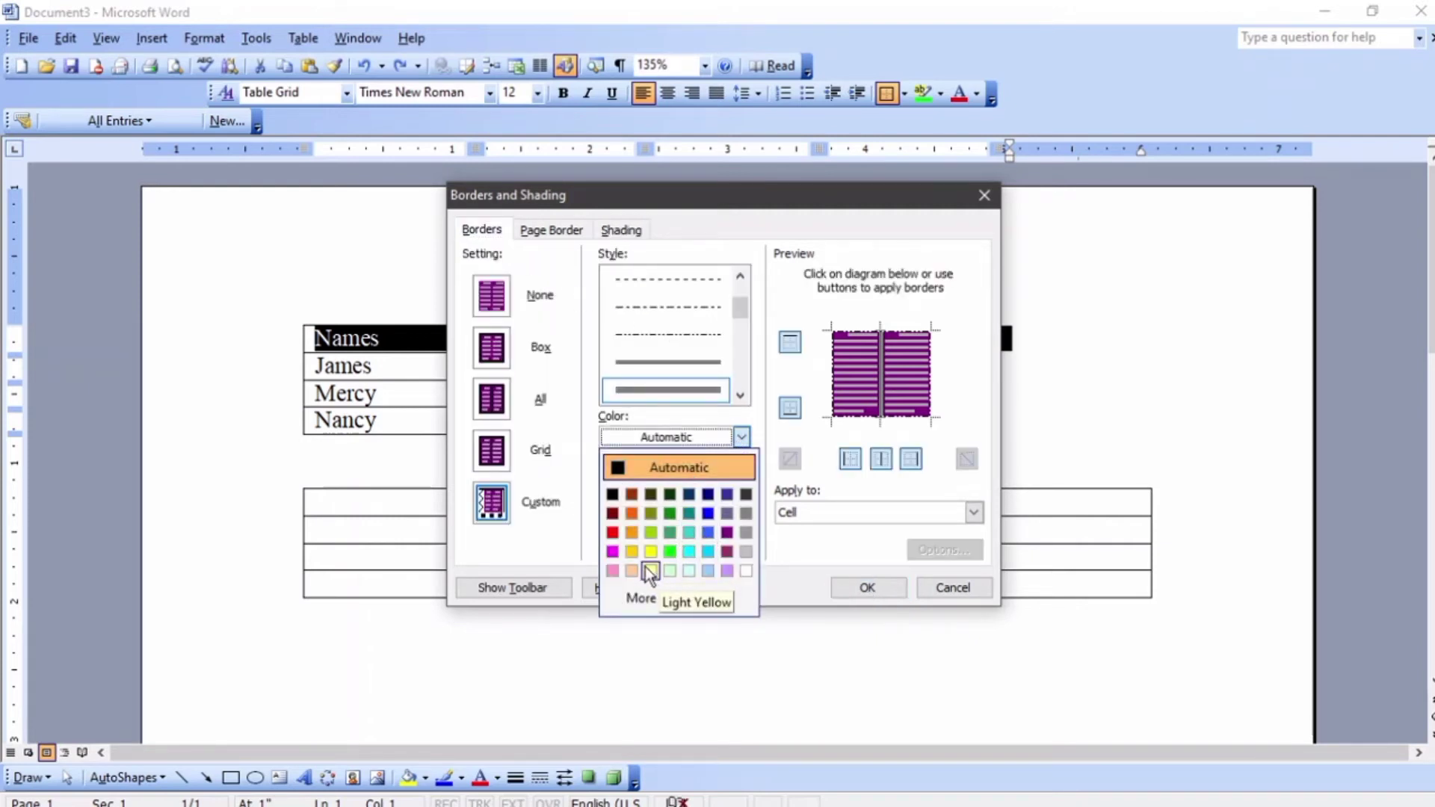
pyautogui.click(630, 553)
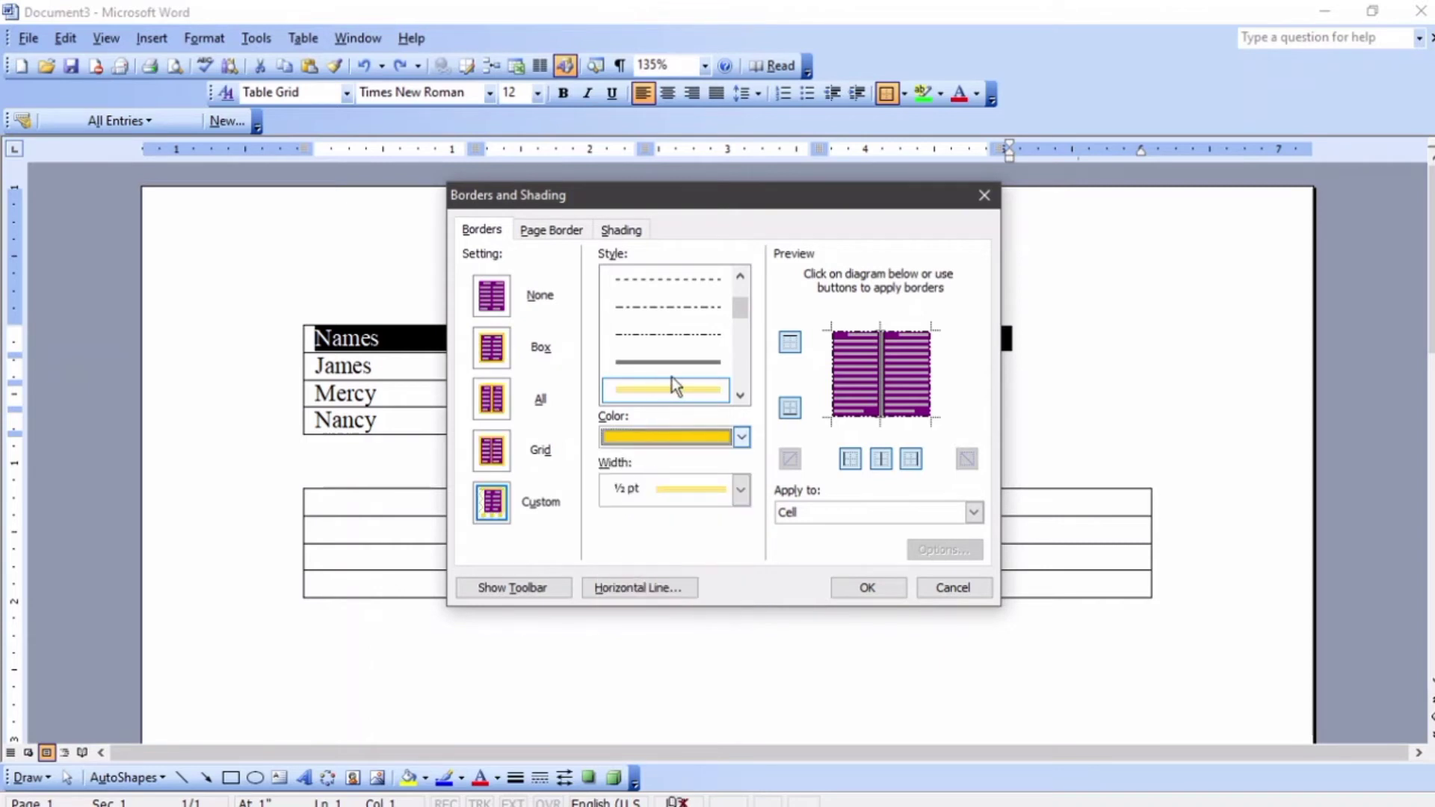
pyautogui.click(878, 384)
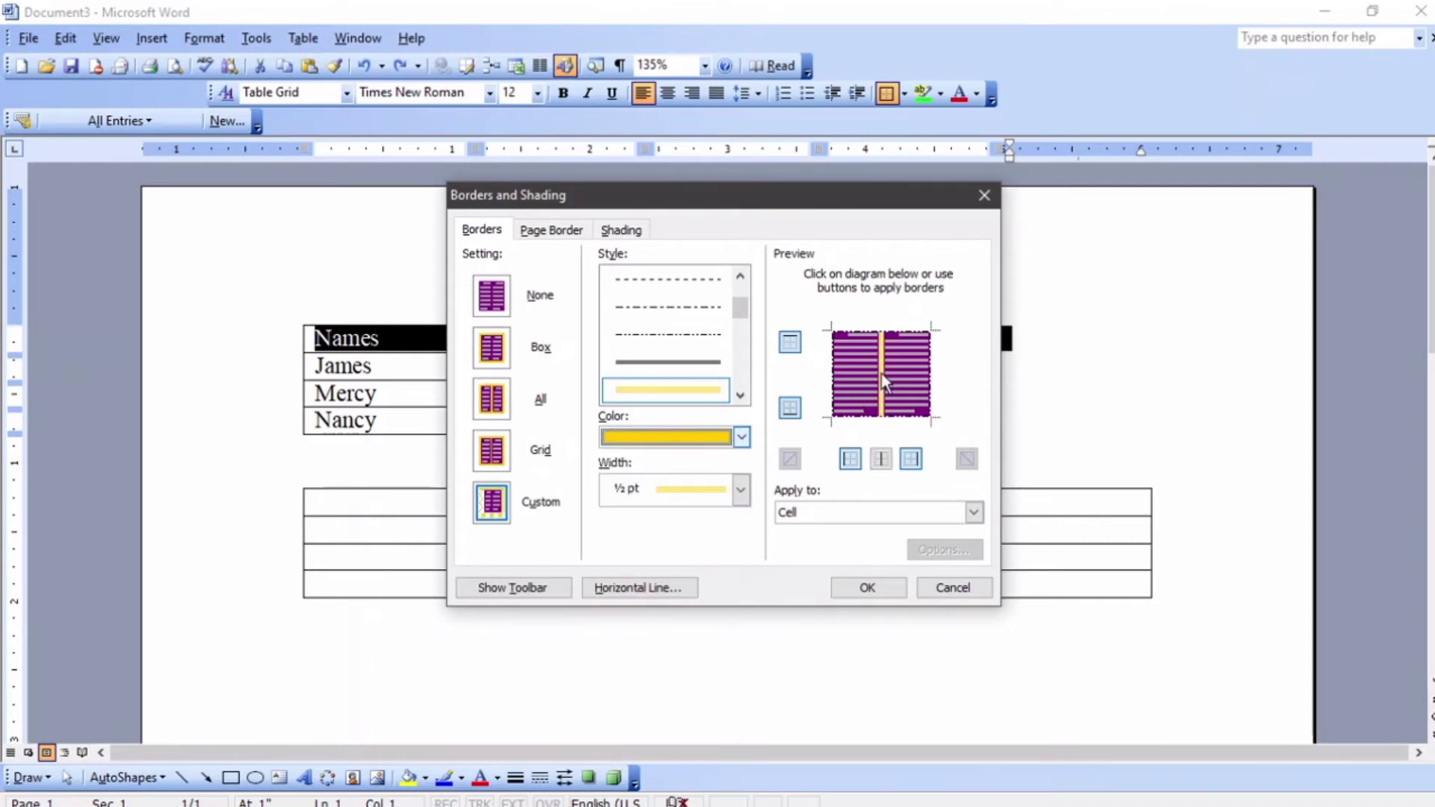
# Replace the header row's four outer borders with ½ pt green dash-dot-dot lines and apply the border changes.
pyautogui.click(741, 491)
pyautogui.click(741, 437)
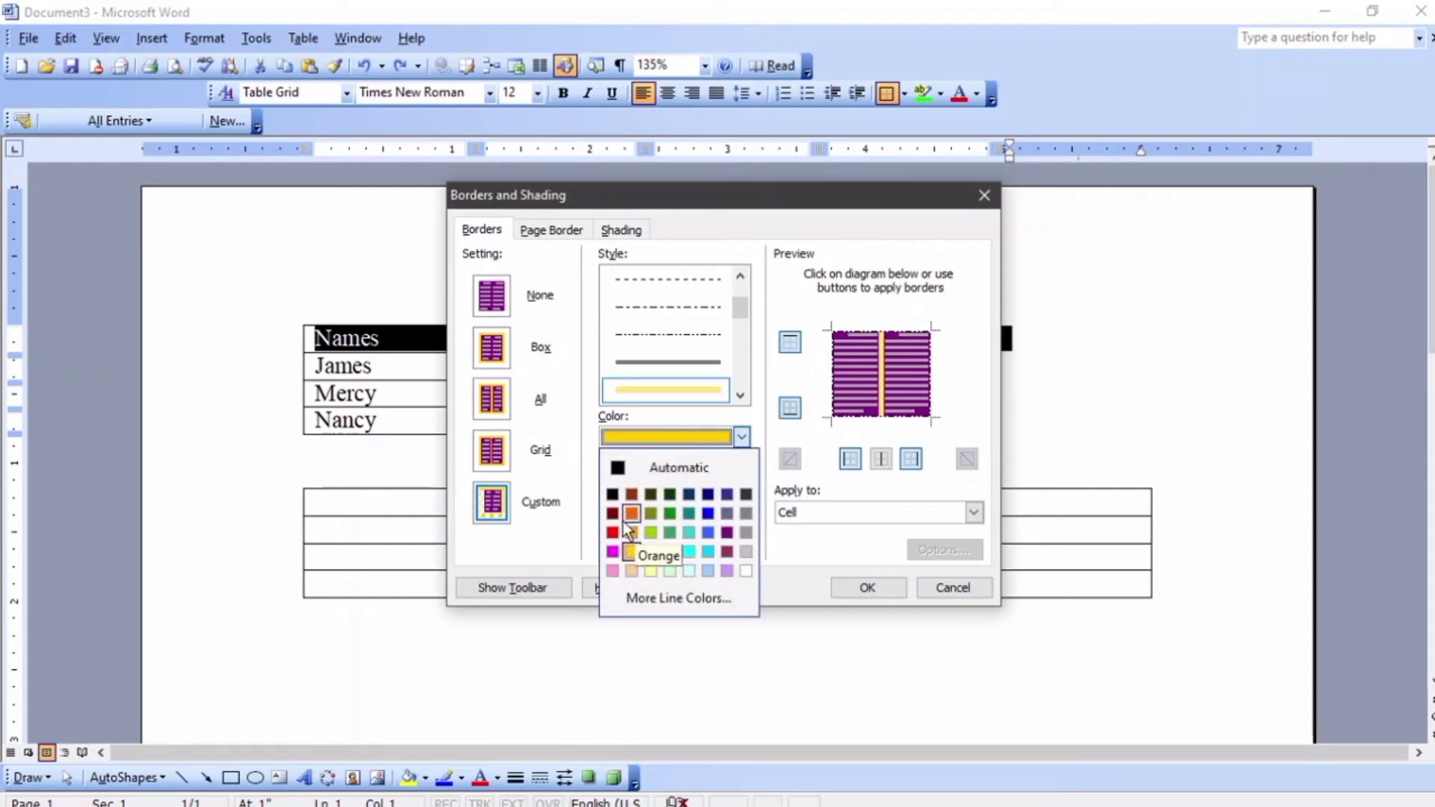
pyautogui.click(670, 513)
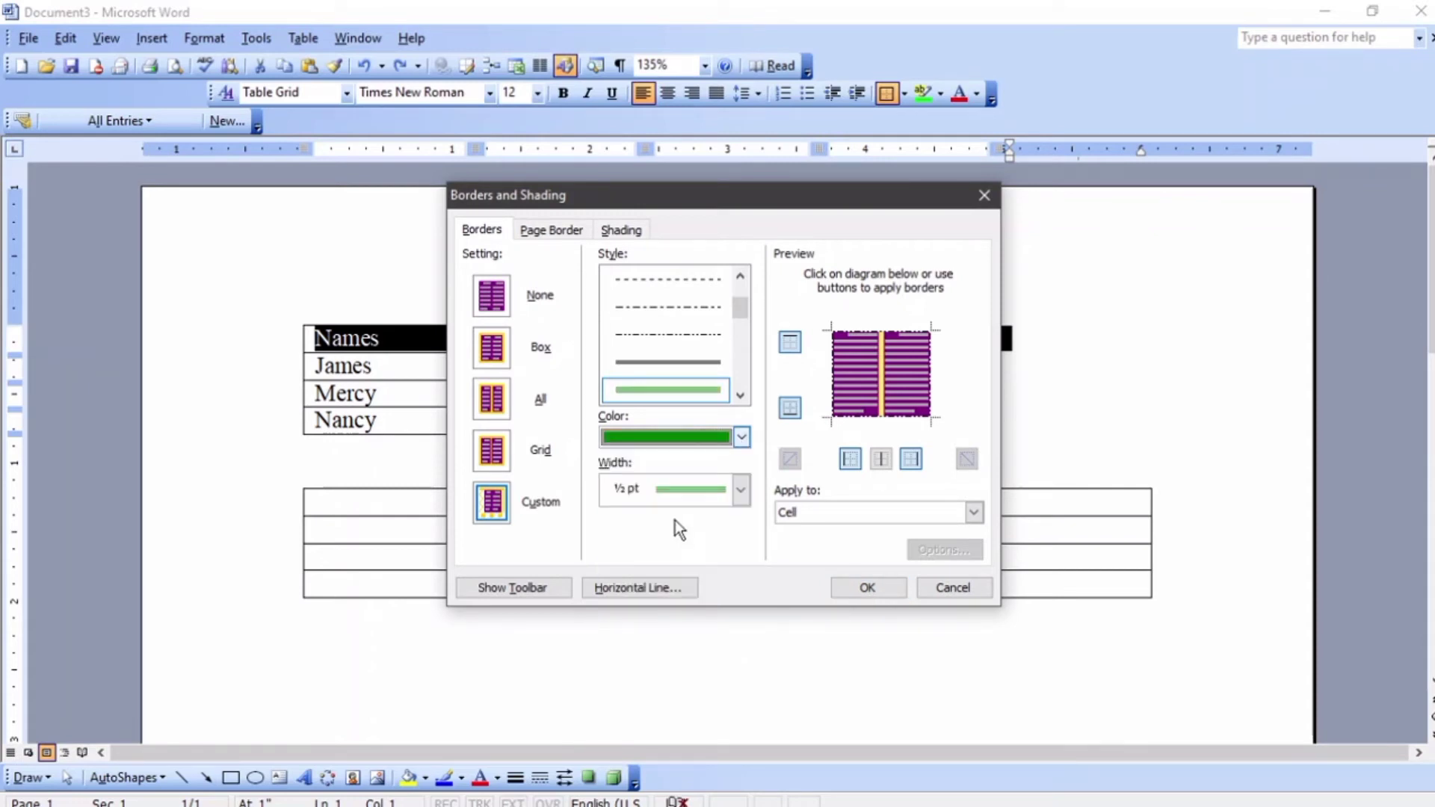
pyautogui.click(688, 329)
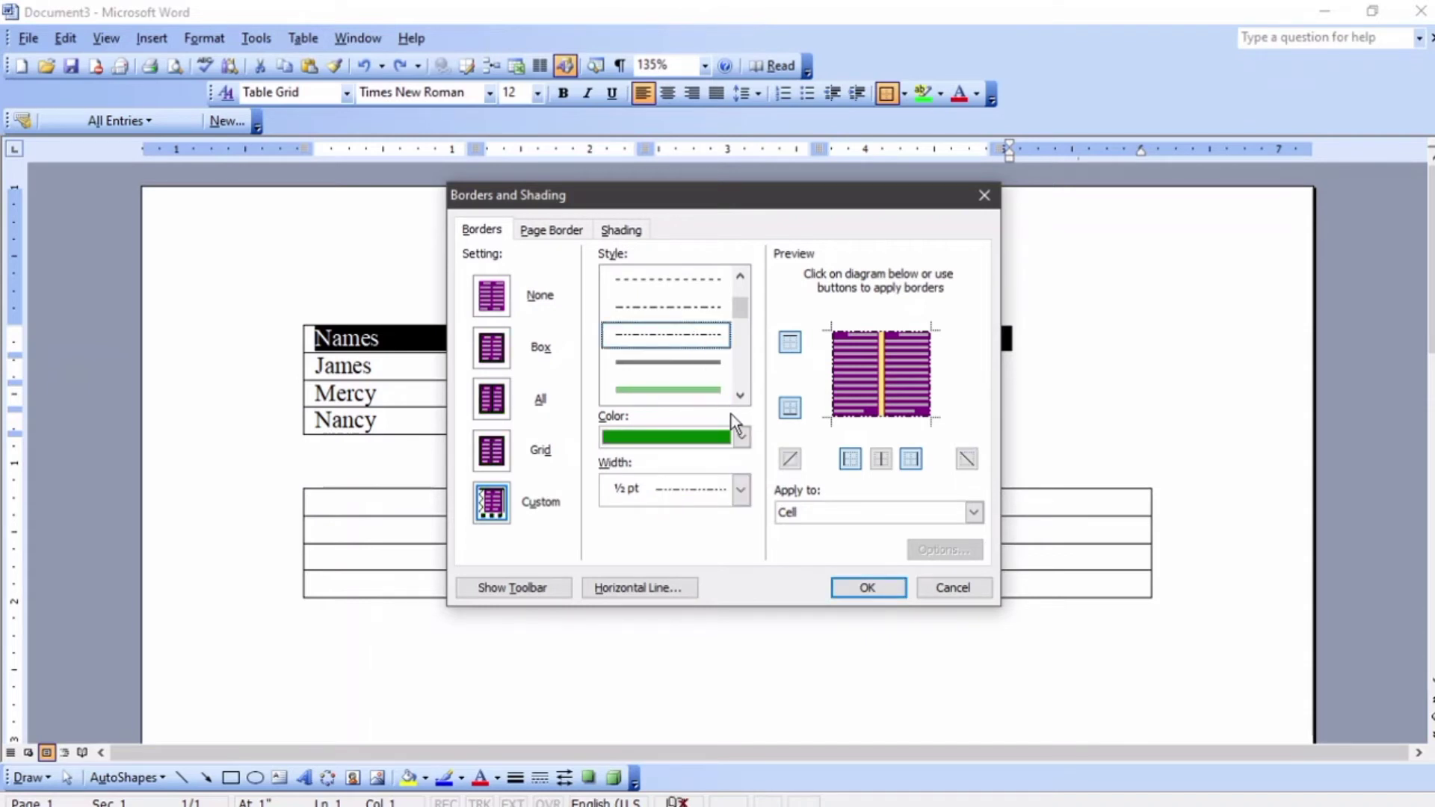
pyautogui.click(741, 438)
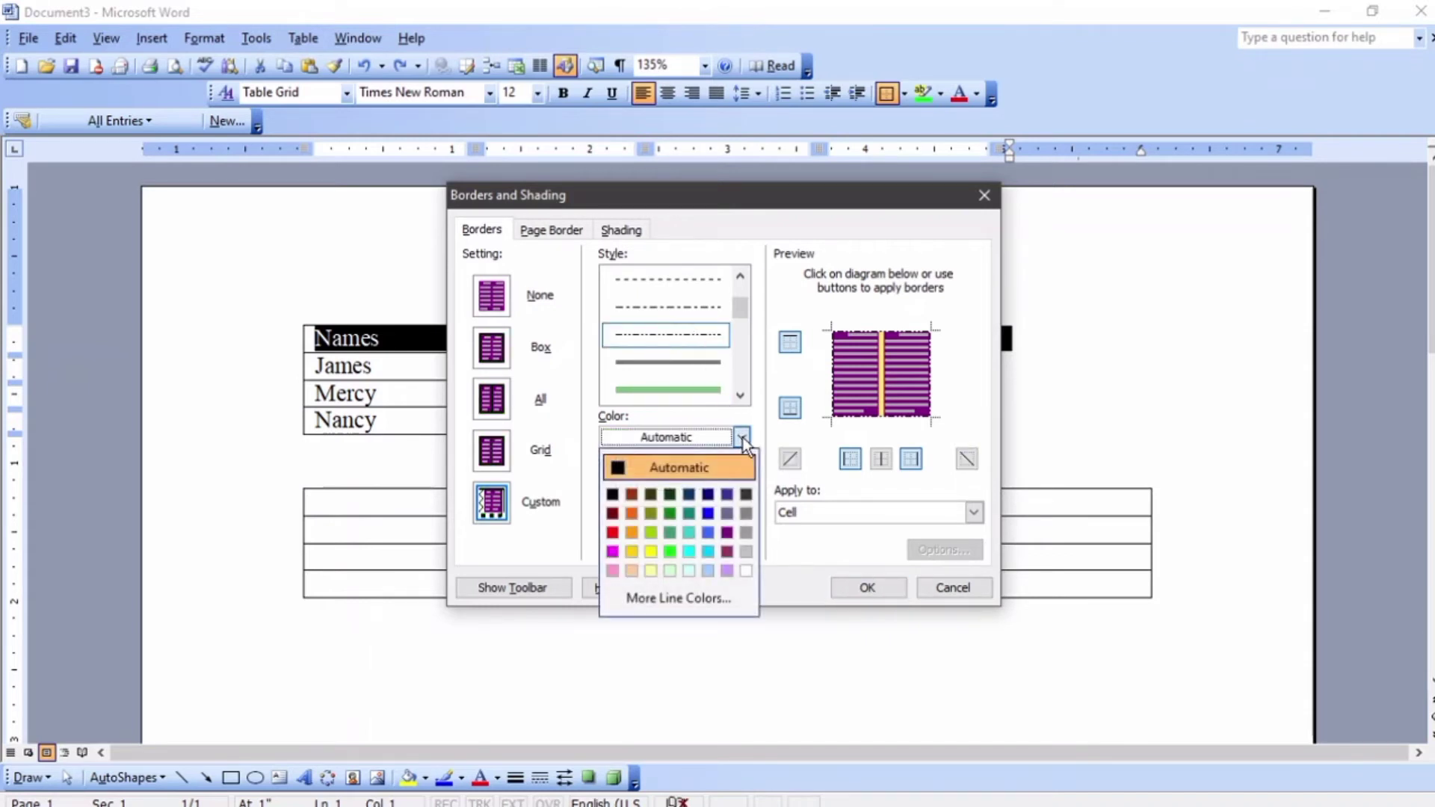
pyautogui.click(670, 515)
pyautogui.click(831, 383)
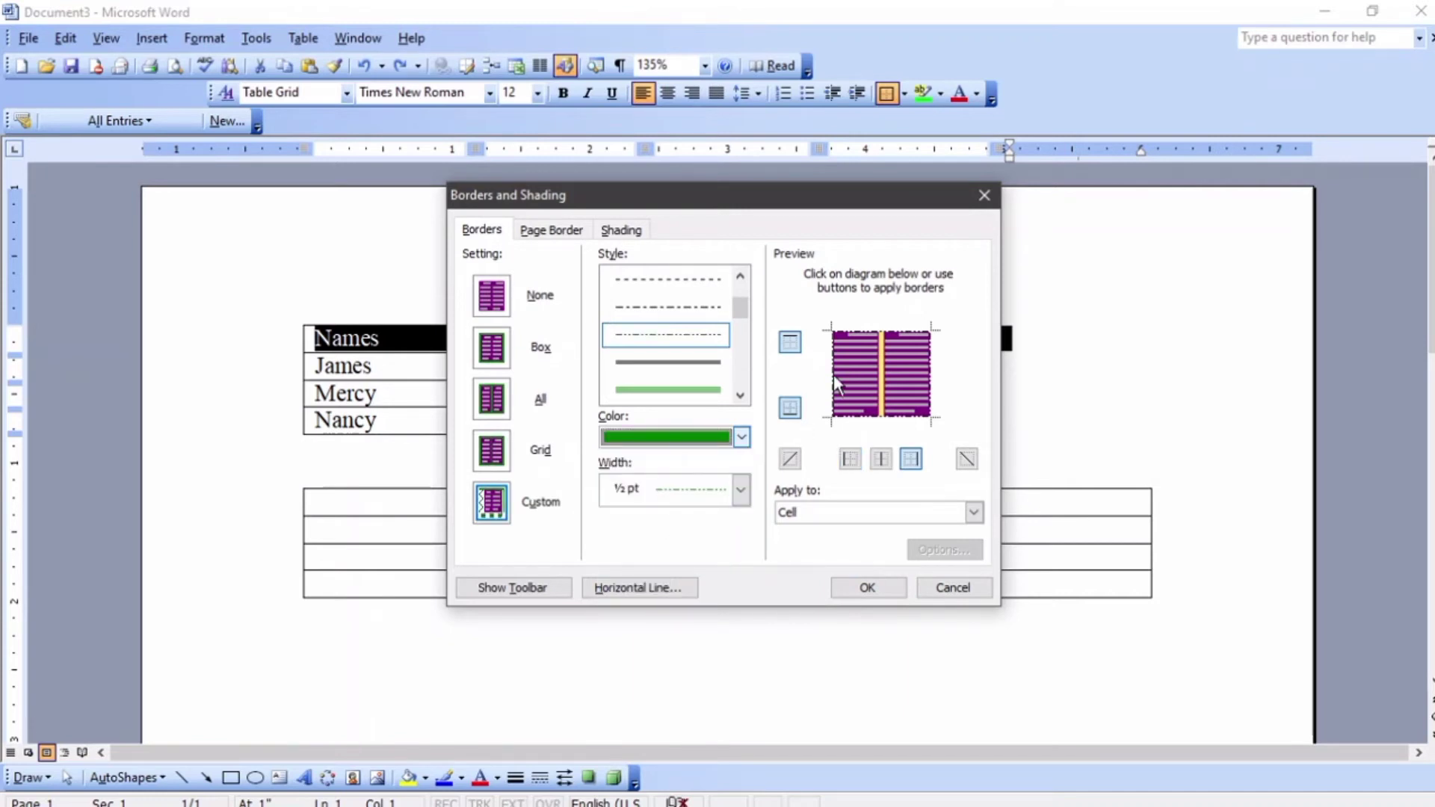
pyautogui.click(886, 417)
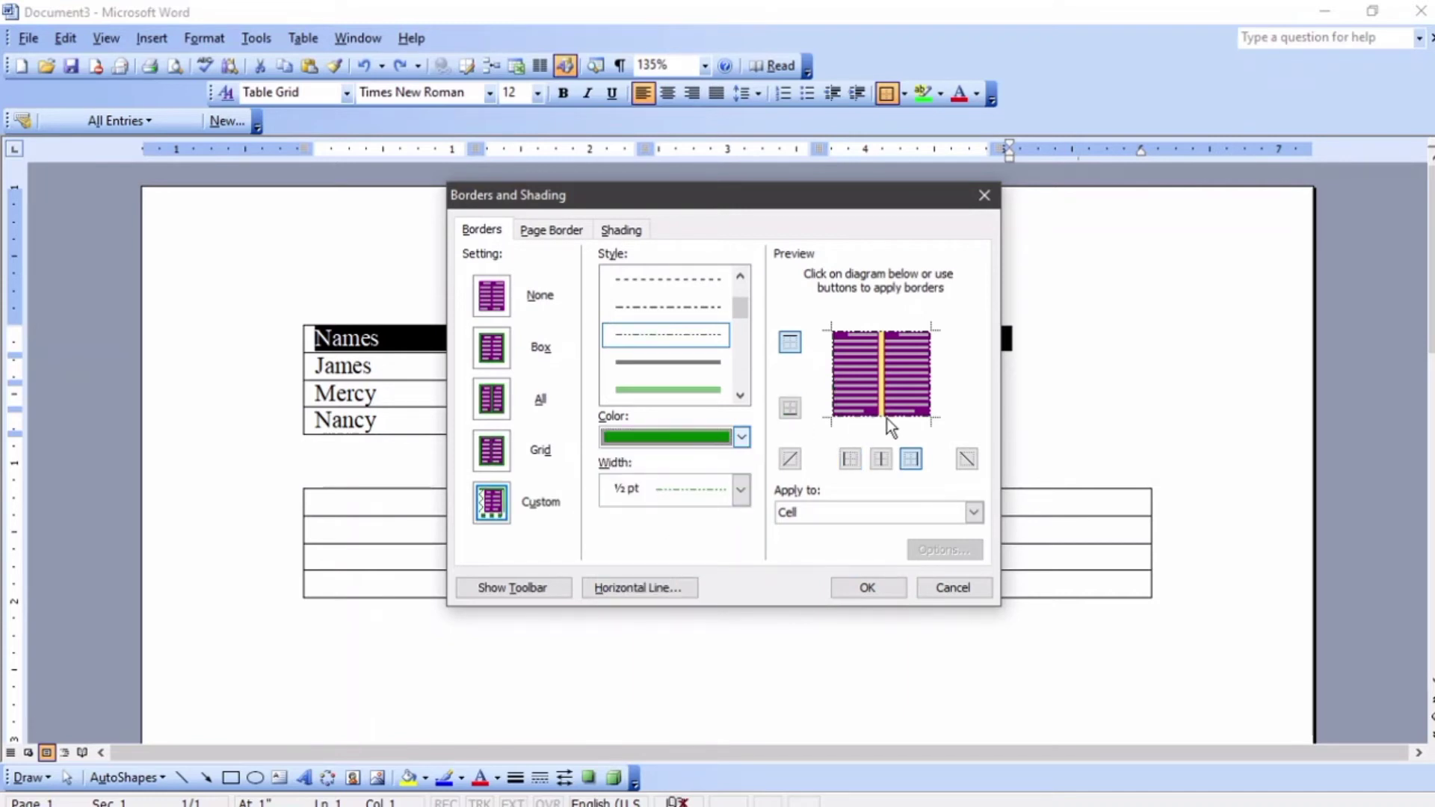
pyautogui.click(934, 382)
pyautogui.click(914, 330)
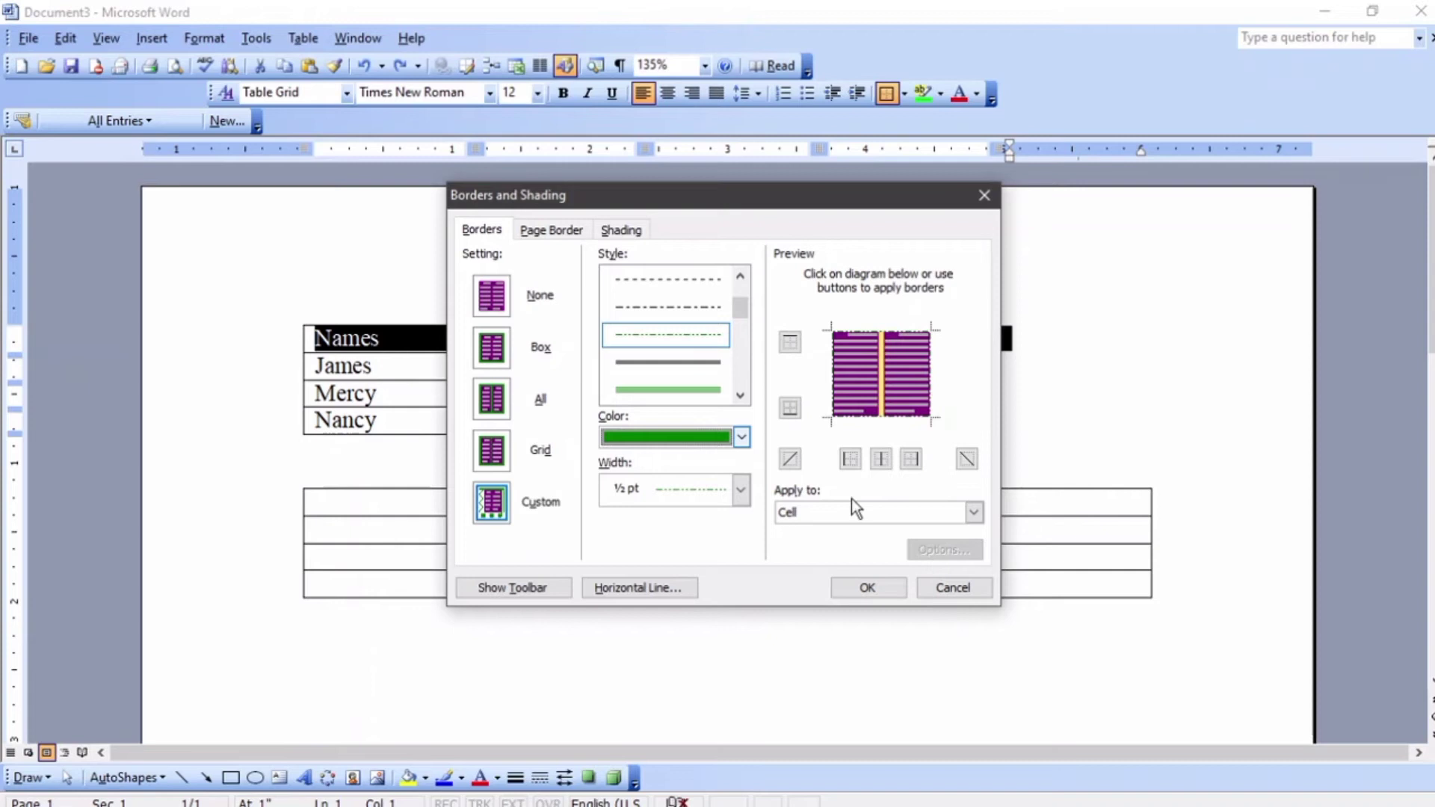
pyautogui.click(877, 590)
pyautogui.click(1019, 381)
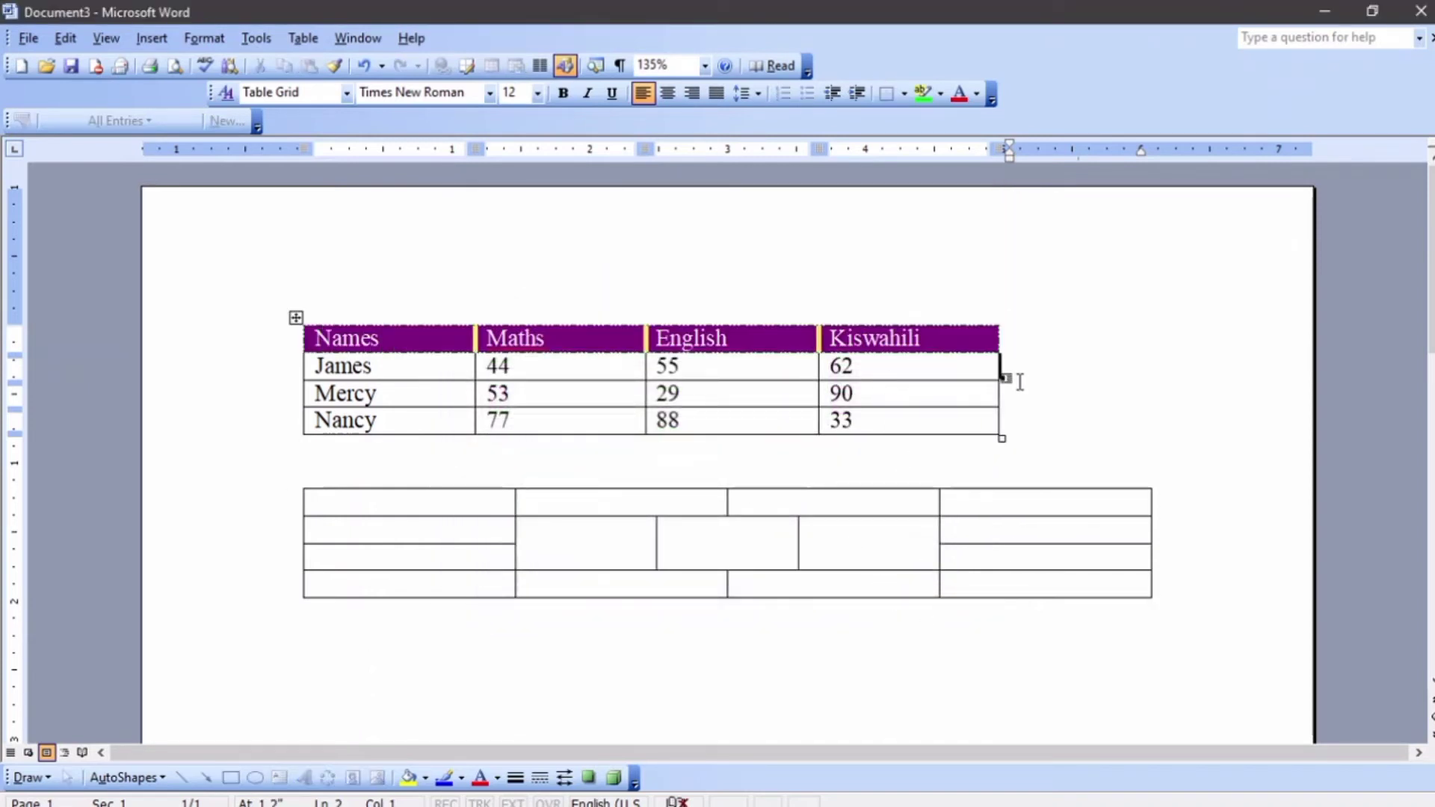
# Select the three student name cells below the Names heading and set their shading to Orange in Borders and Shading.
pyautogui.scroll(5, 1020, 381)
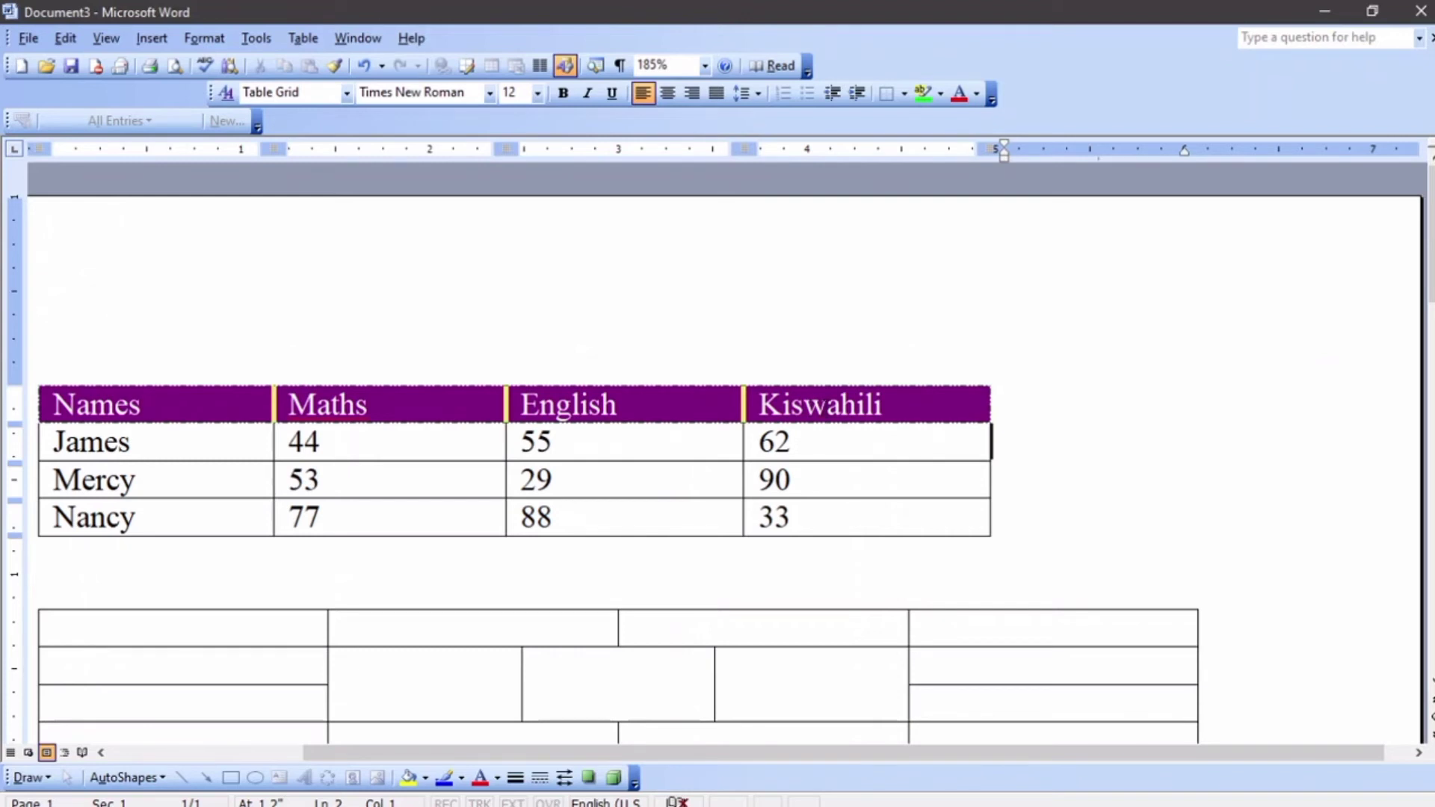
pyautogui.scroll(-1, 820, 406)
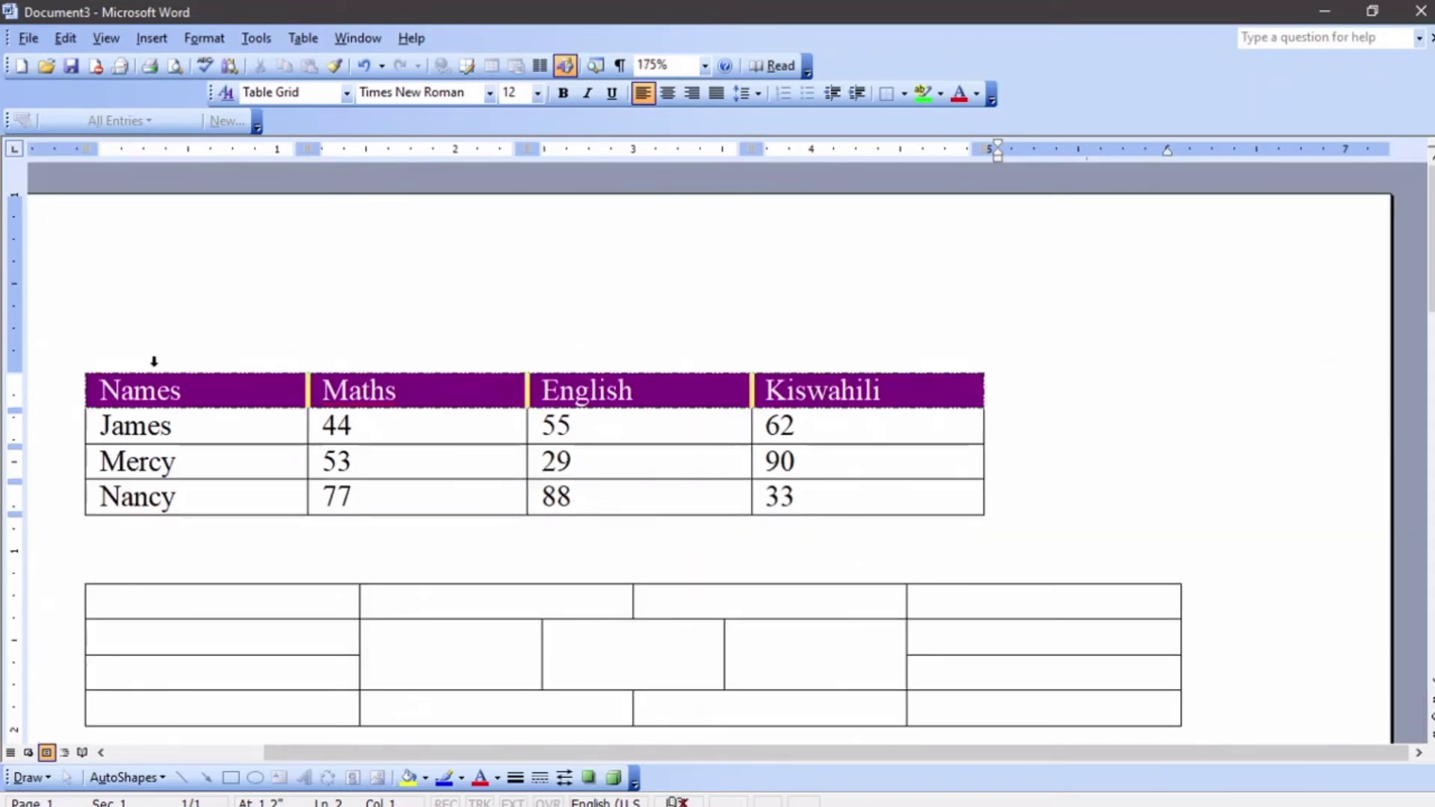
pyautogui.moveTo(99, 423); pyautogui.dragTo(139, 502)
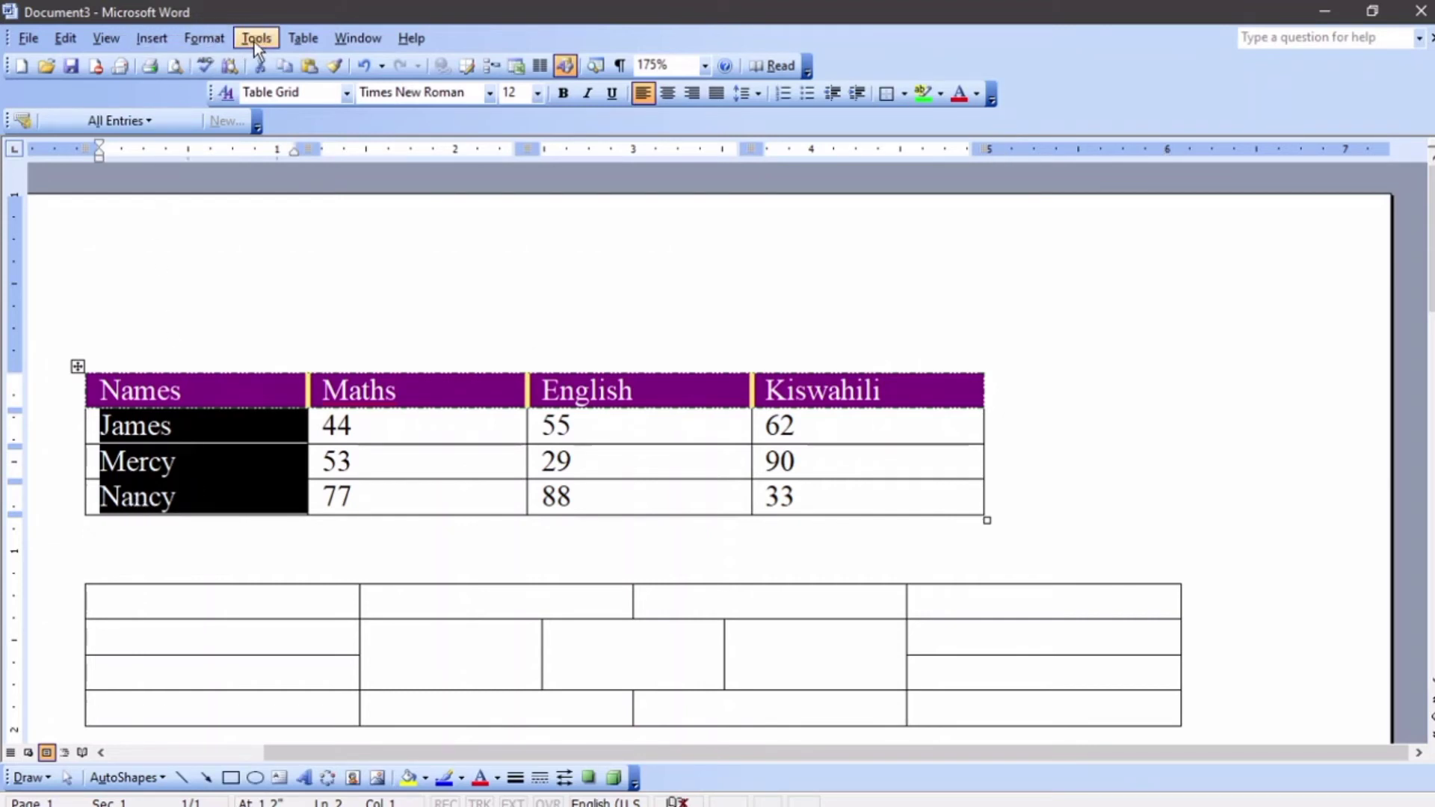
pyautogui.click(199, 33)
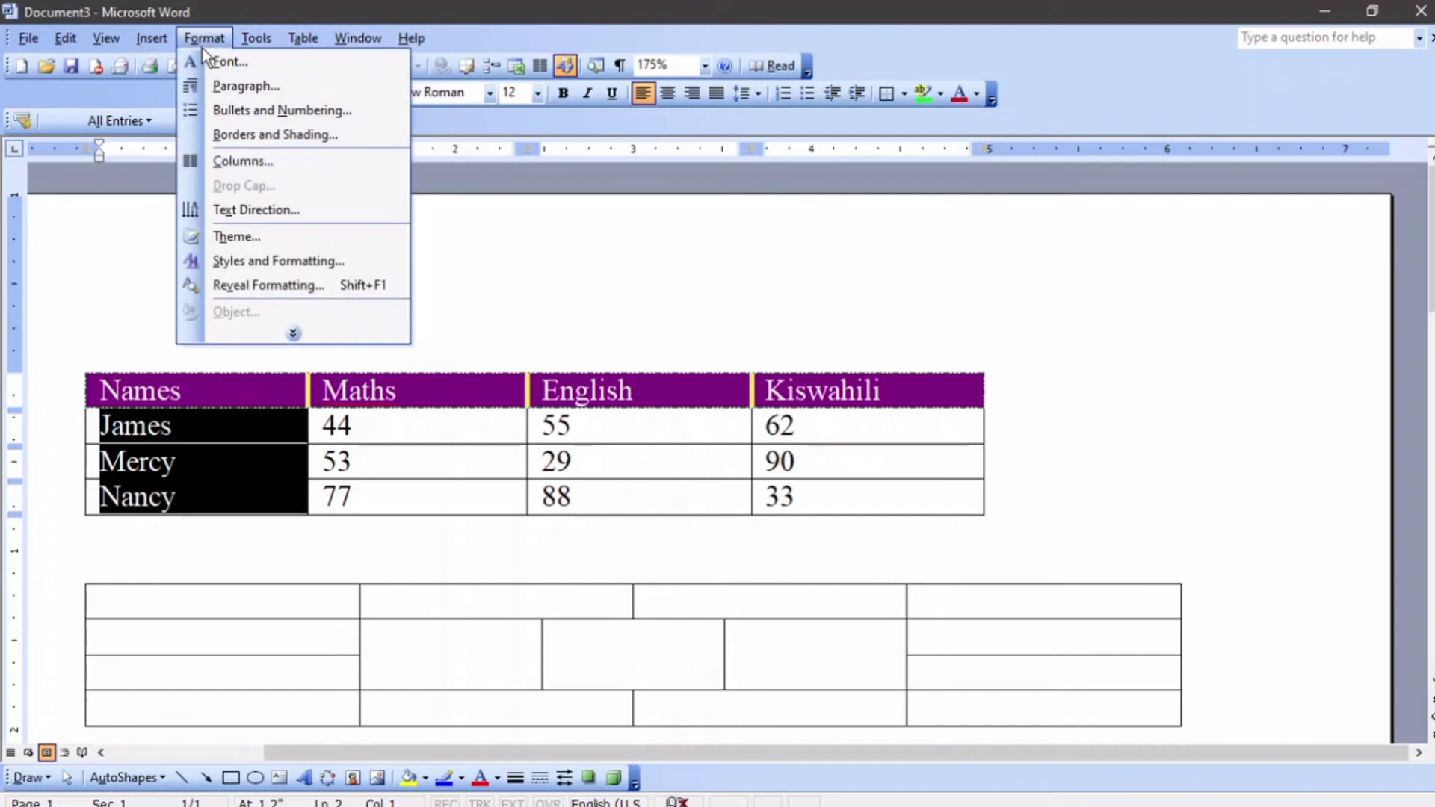
pyautogui.click(262, 139)
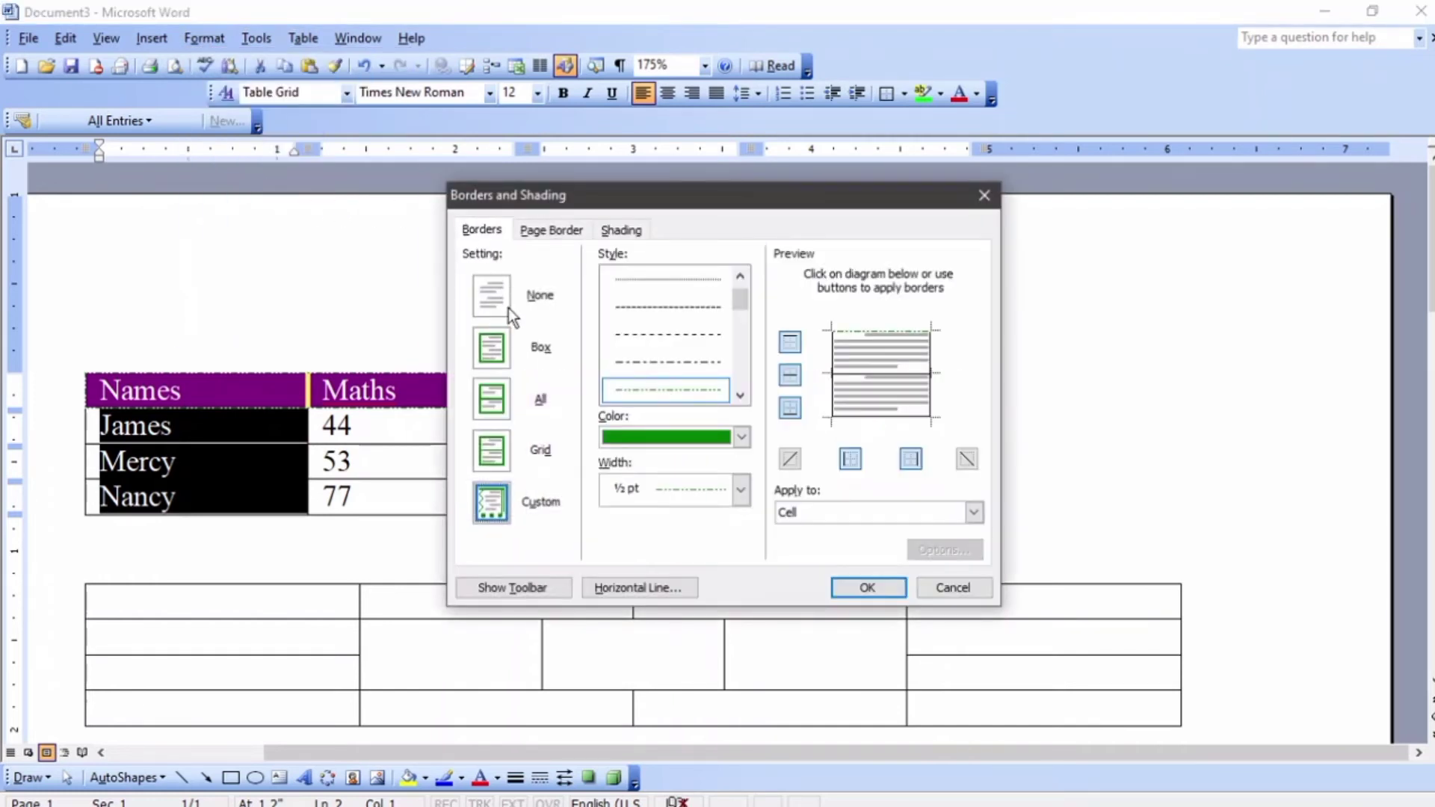
pyautogui.click(622, 232)
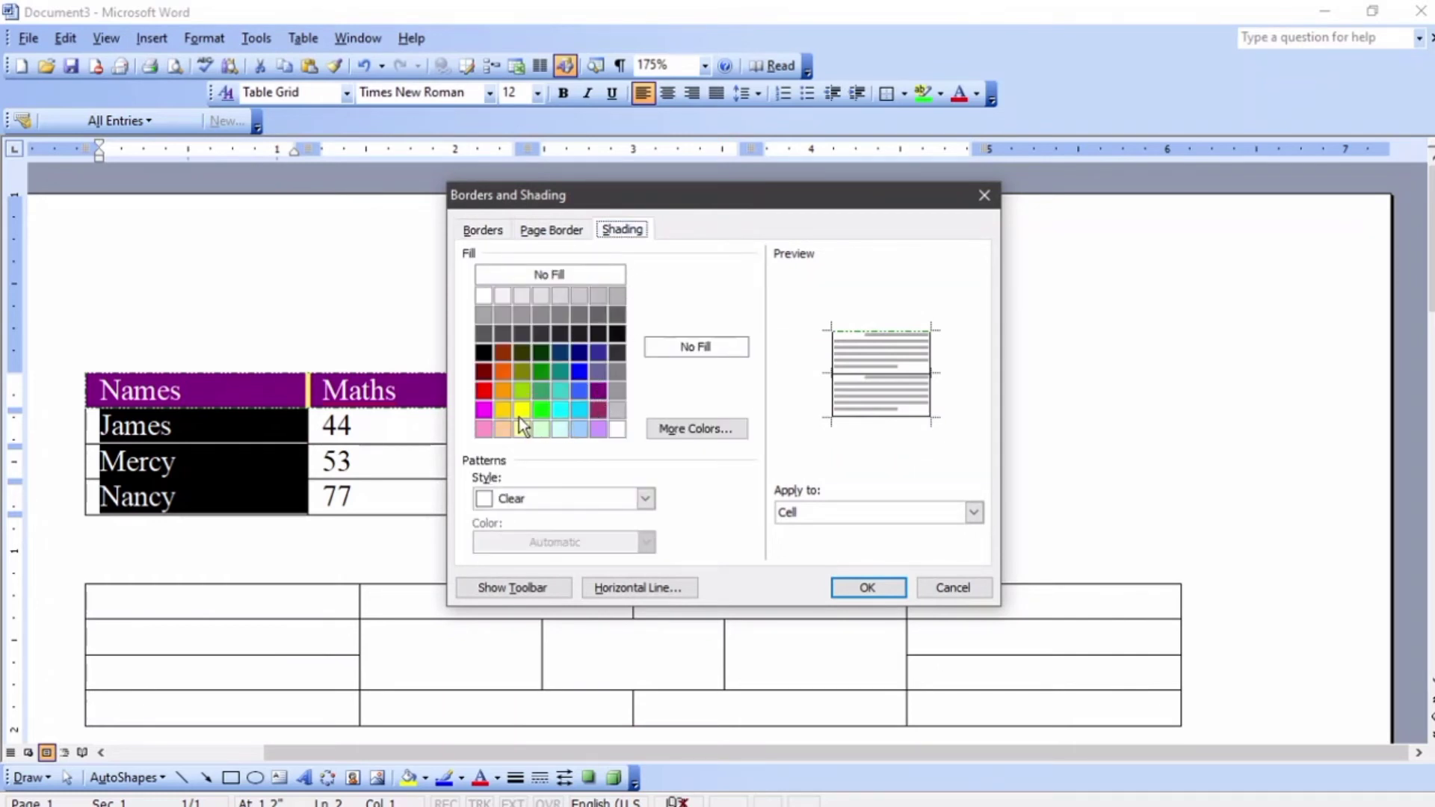
pyautogui.click(505, 369)
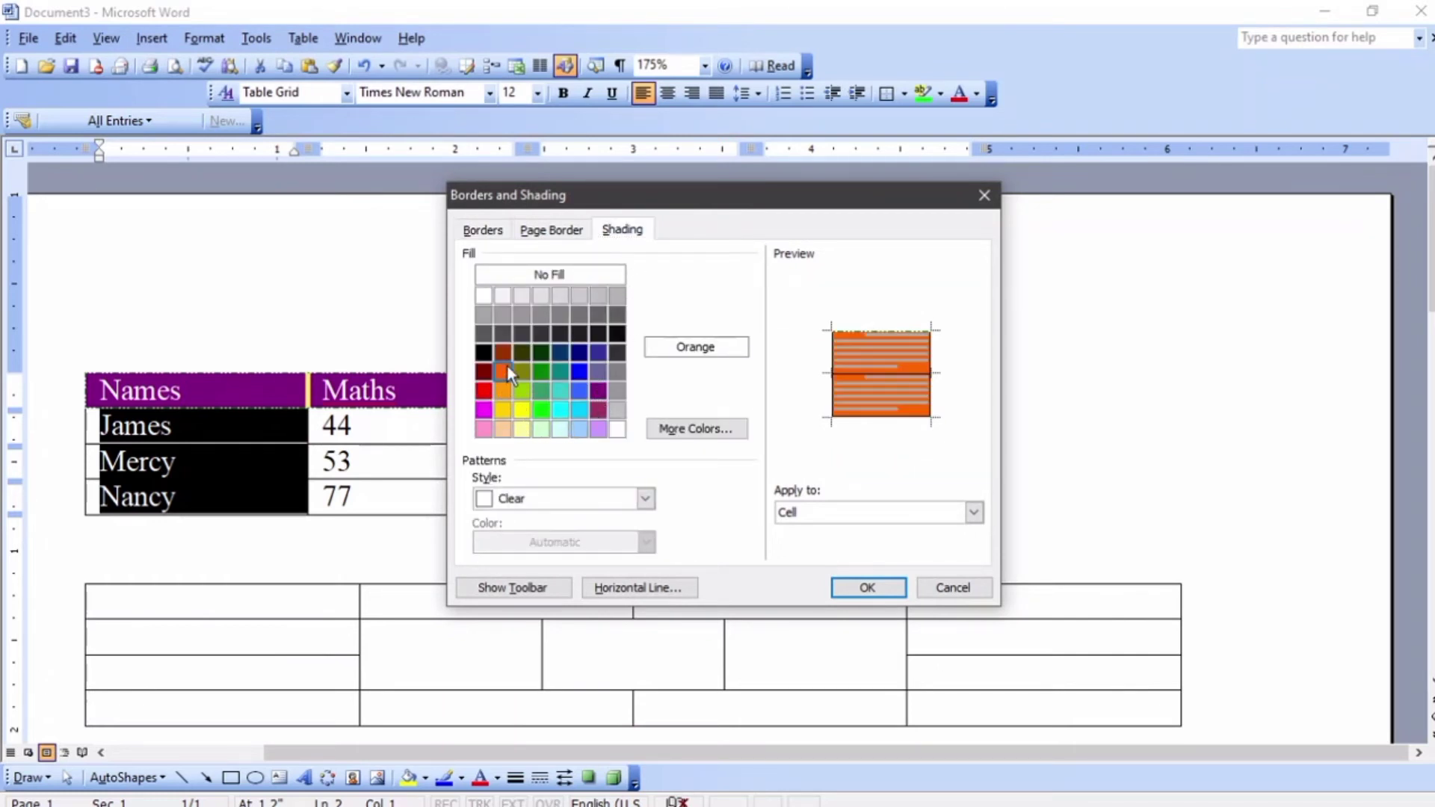
# Set the name cells' left border to the 3 pt 3-D line style listed directly after the diagonal-striped one.
pyautogui.click(504, 232)
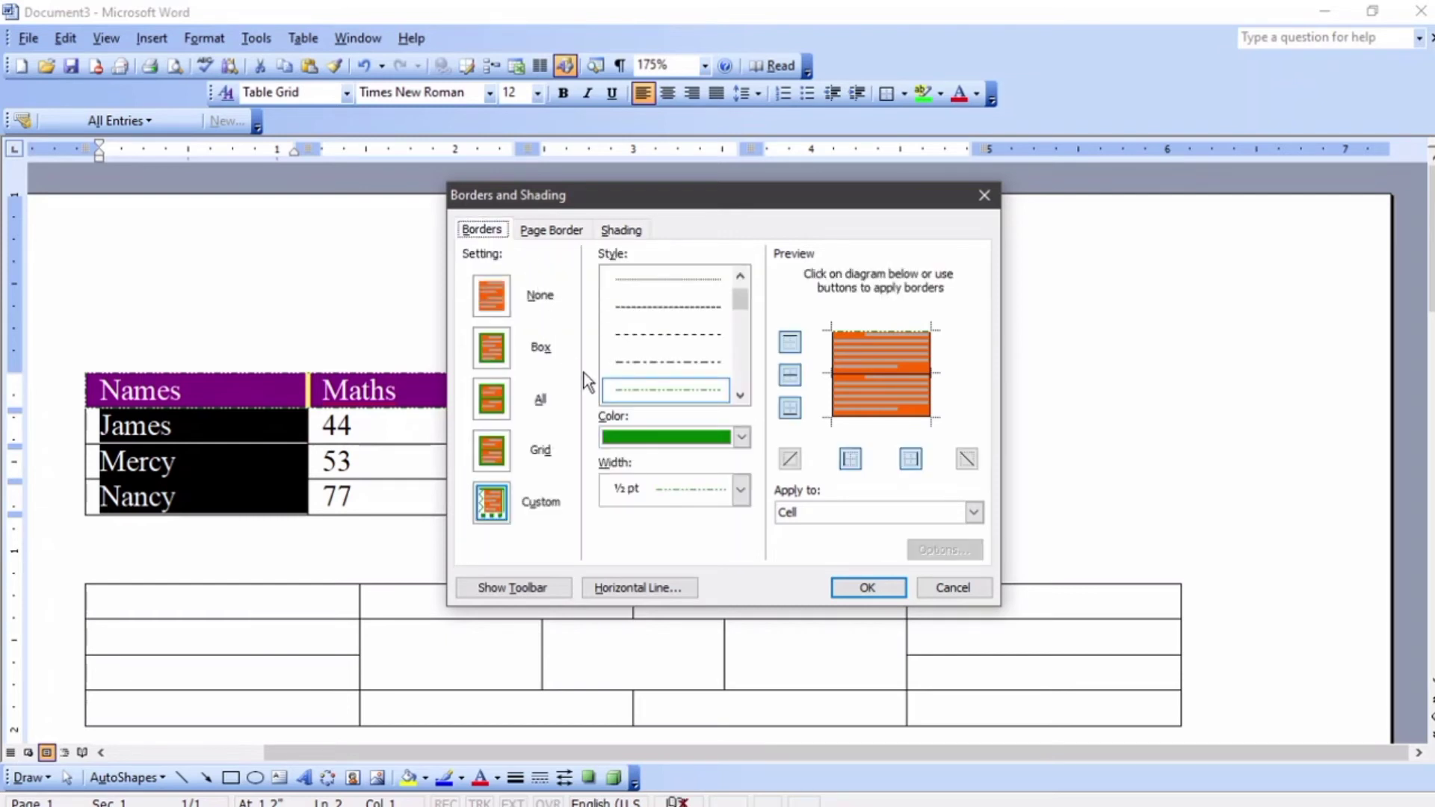
pyautogui.scroll(-4, 691, 377)
pyautogui.click(693, 388)
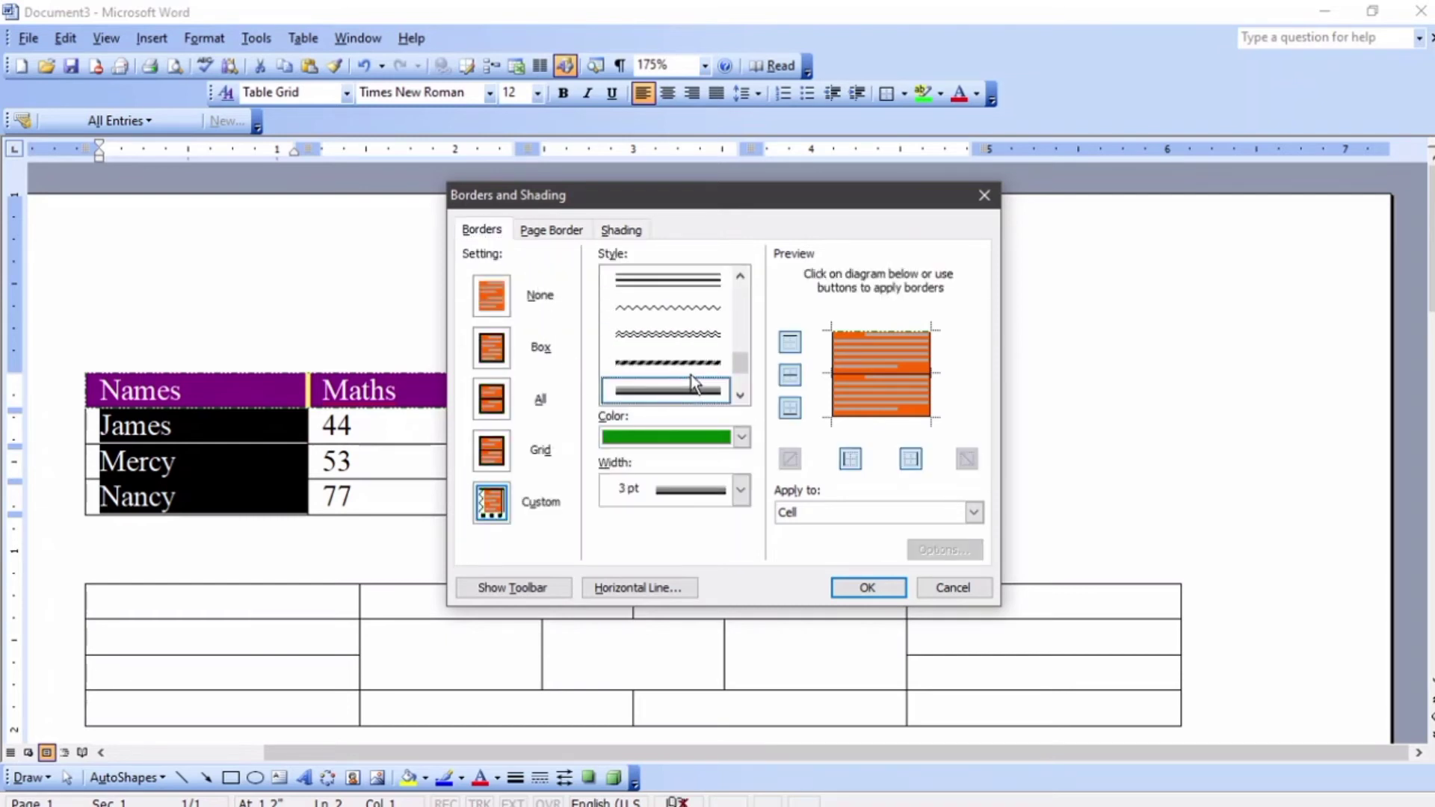
pyautogui.click(838, 377)
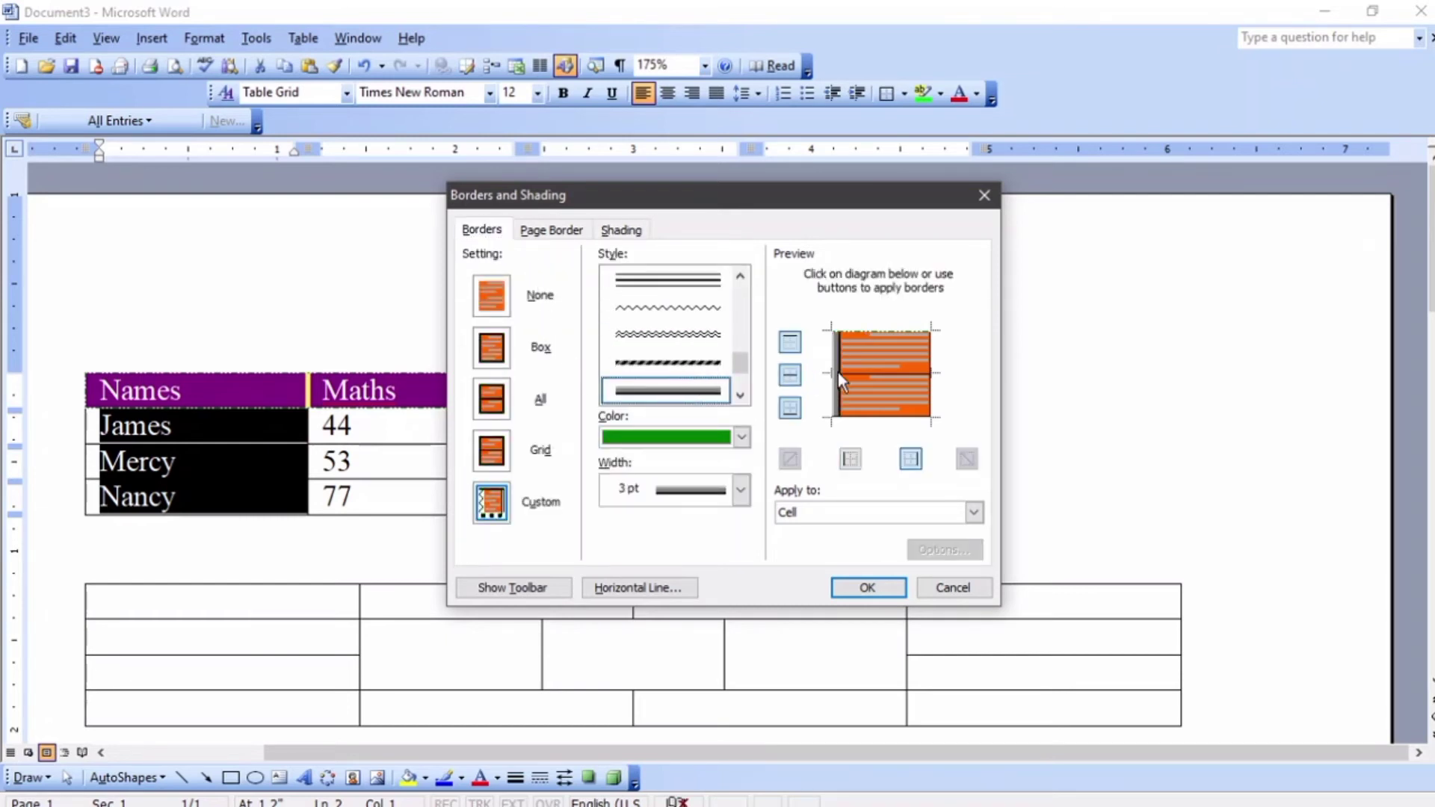
# Set the name cells' top, bottom and inner horizontal borders to the 3 pt diagonal-striped line style.
pyautogui.click(682, 362)
pyautogui.click(895, 334)
pyautogui.click(895, 414)
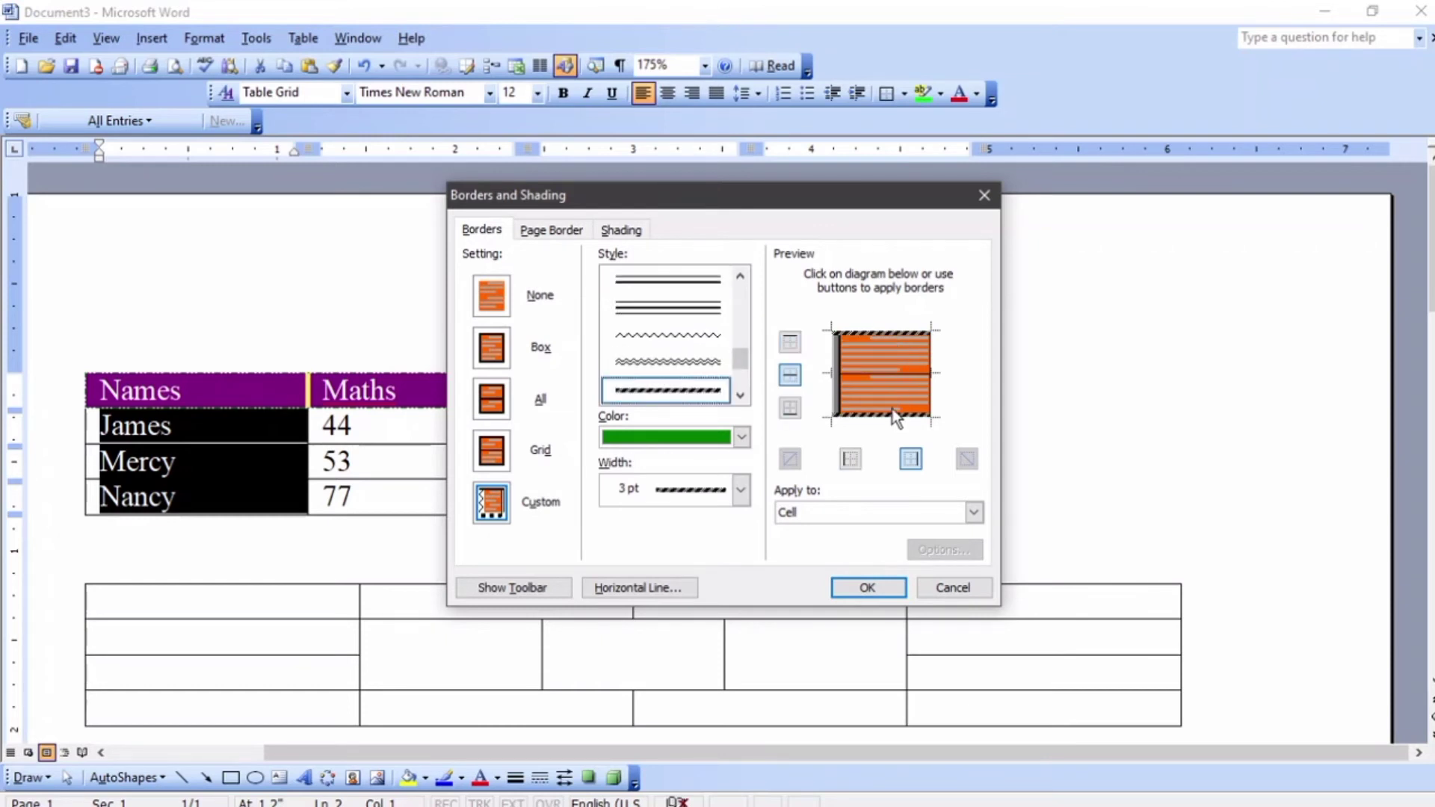
pyautogui.click(891, 373)
# Set the name cells' right border to the ¾ pt double wavy line and apply the formatting.
pyautogui.click(703, 363)
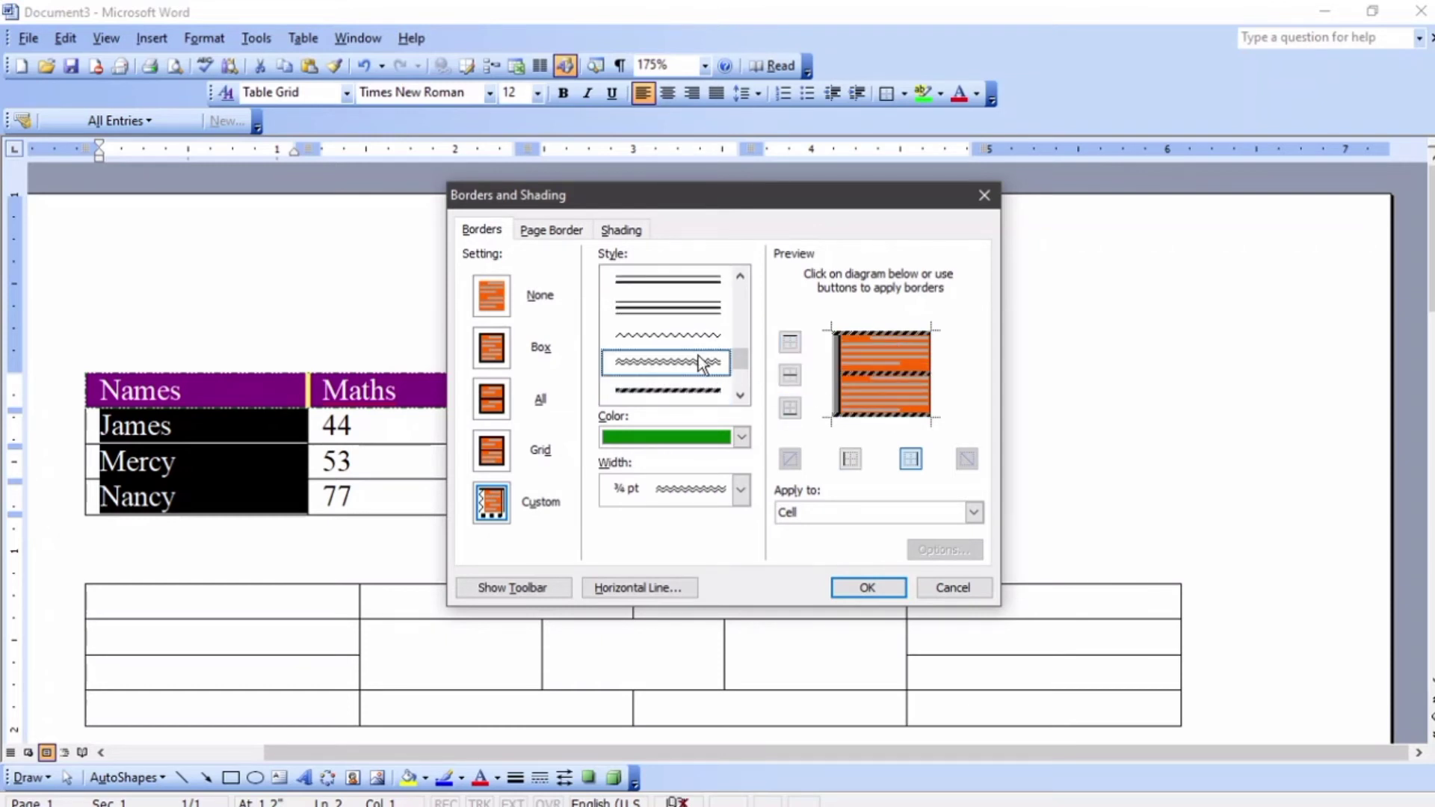
pyautogui.click(928, 370)
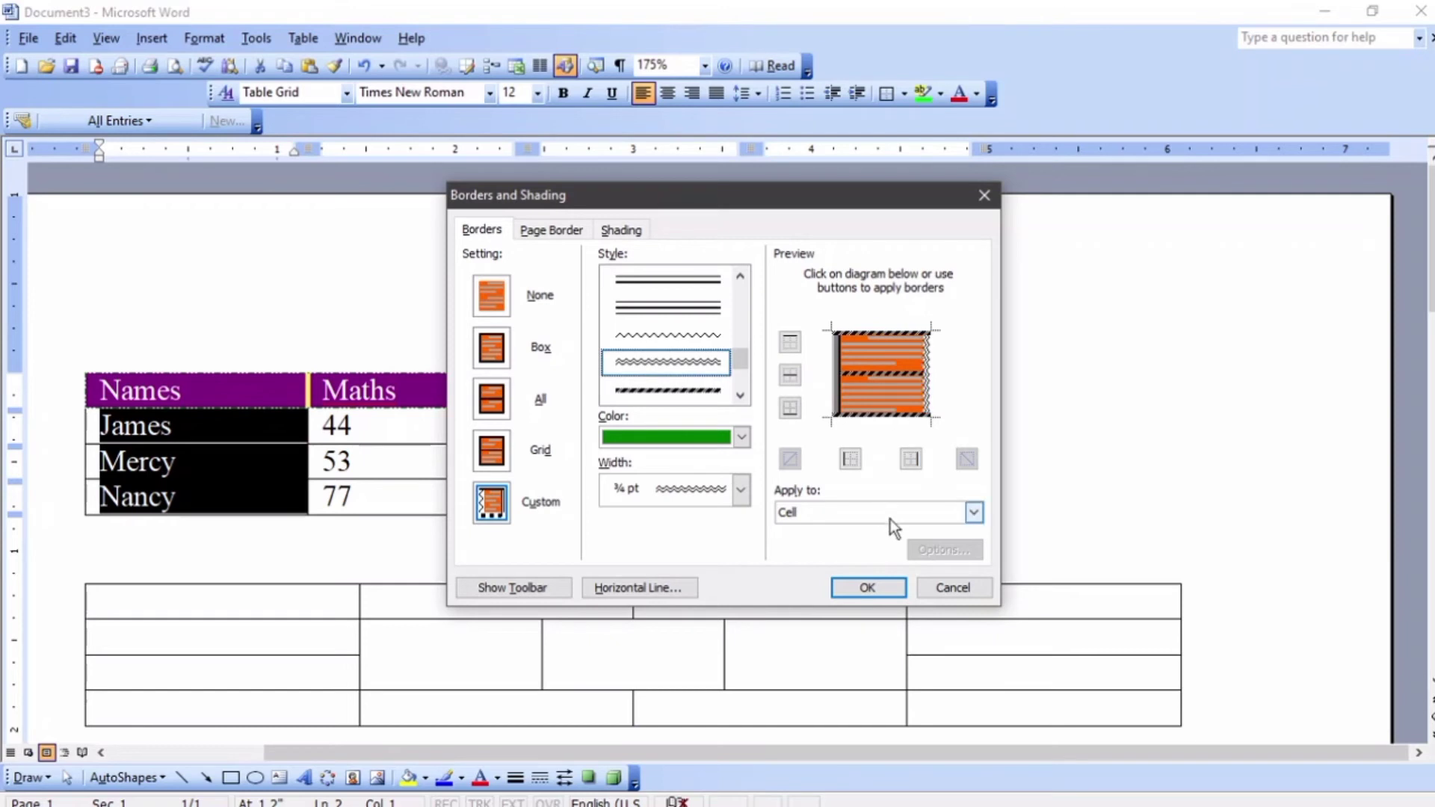
pyautogui.click(863, 584)
pyautogui.click(448, 490)
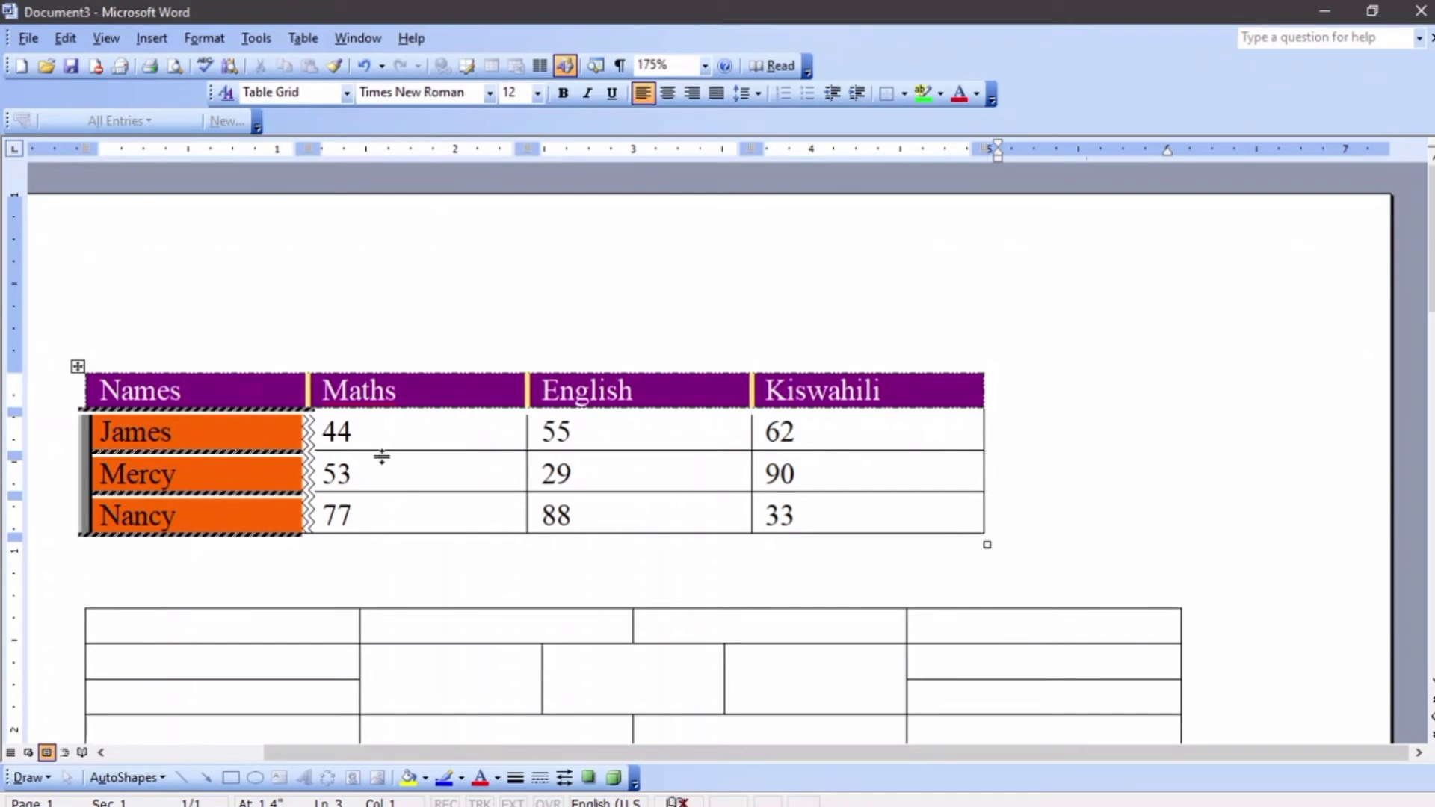
# Select all the marks cells in the Maths, English and Kiswahili columns below the header row.
pyautogui.moveTo(382, 448); pyautogui.dragTo(810, 516)
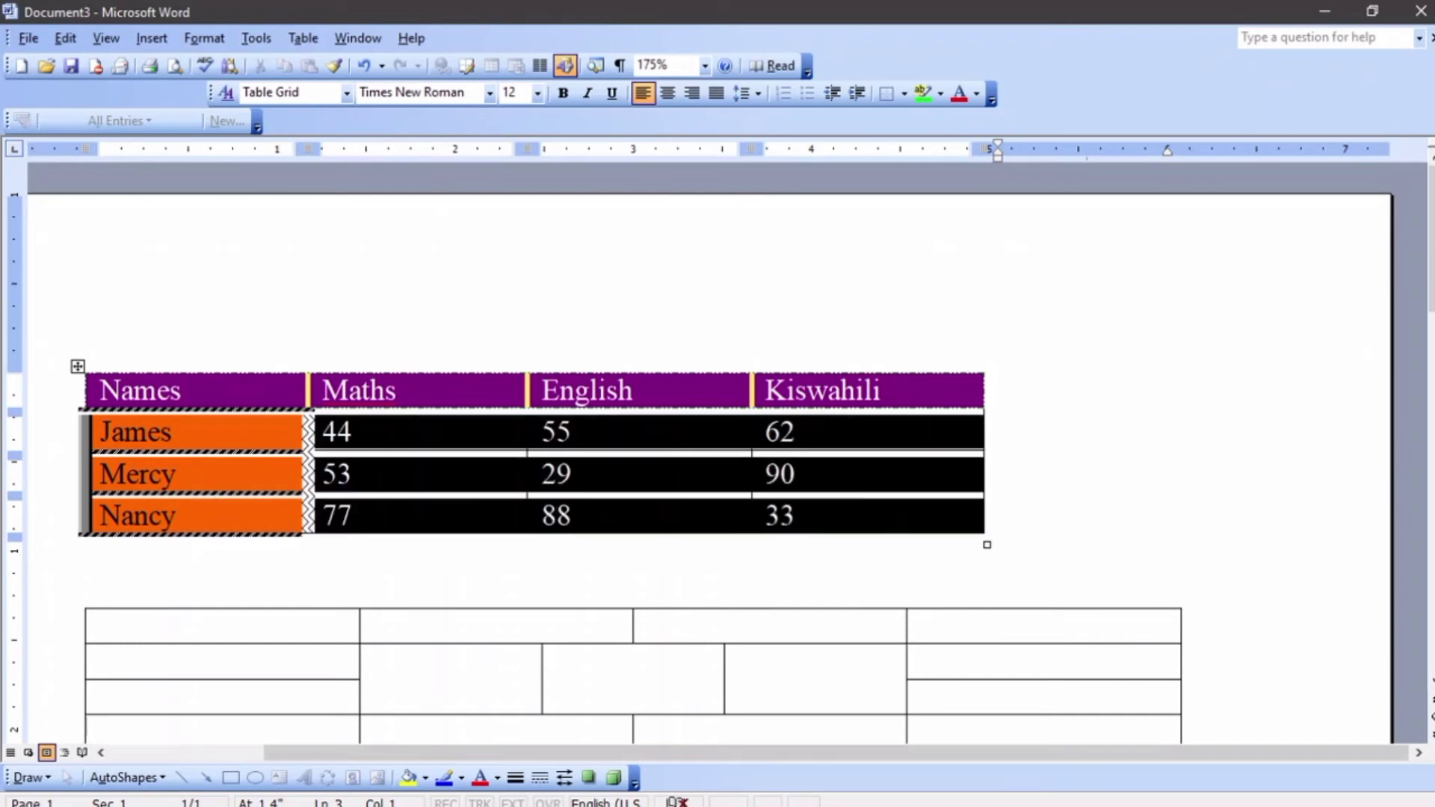
pyautogui.click(189, 41)
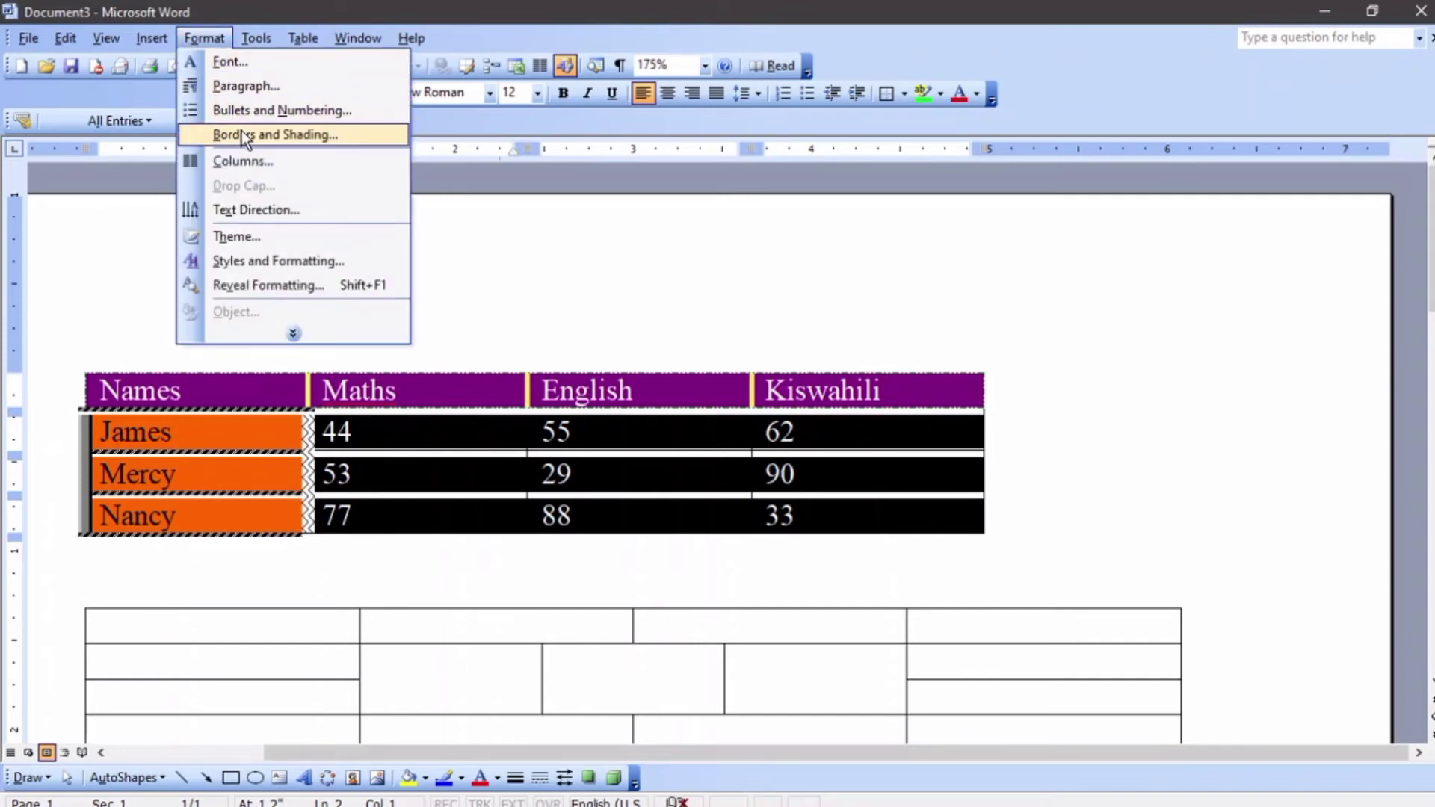
pyautogui.click(240, 135)
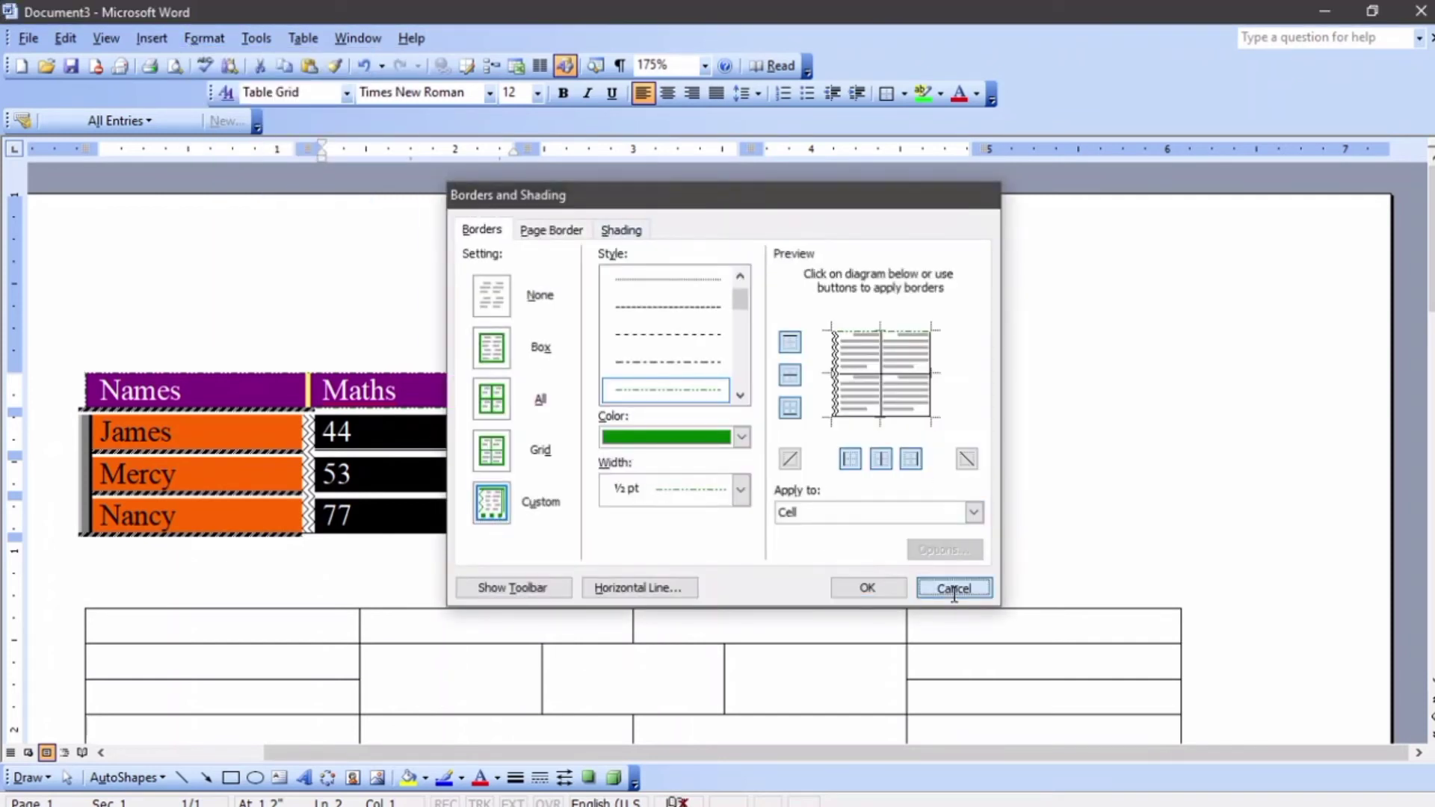
pyautogui.click(954, 589)
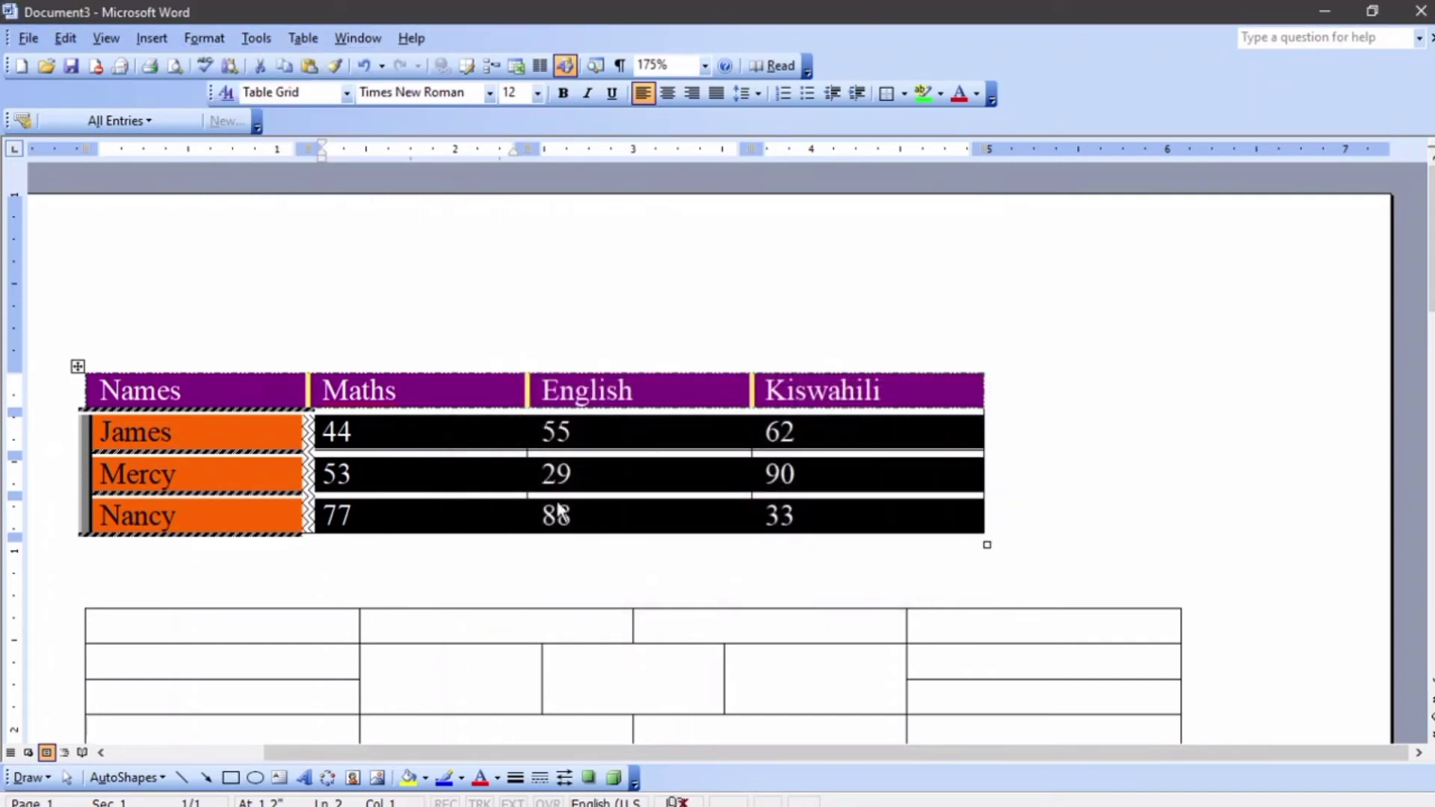
# Give the marks cells' right and inner horizontal borders the second 3 pt 3-D line style, with the line colour set to Automatic.
pyautogui.rightClick(460, 473)
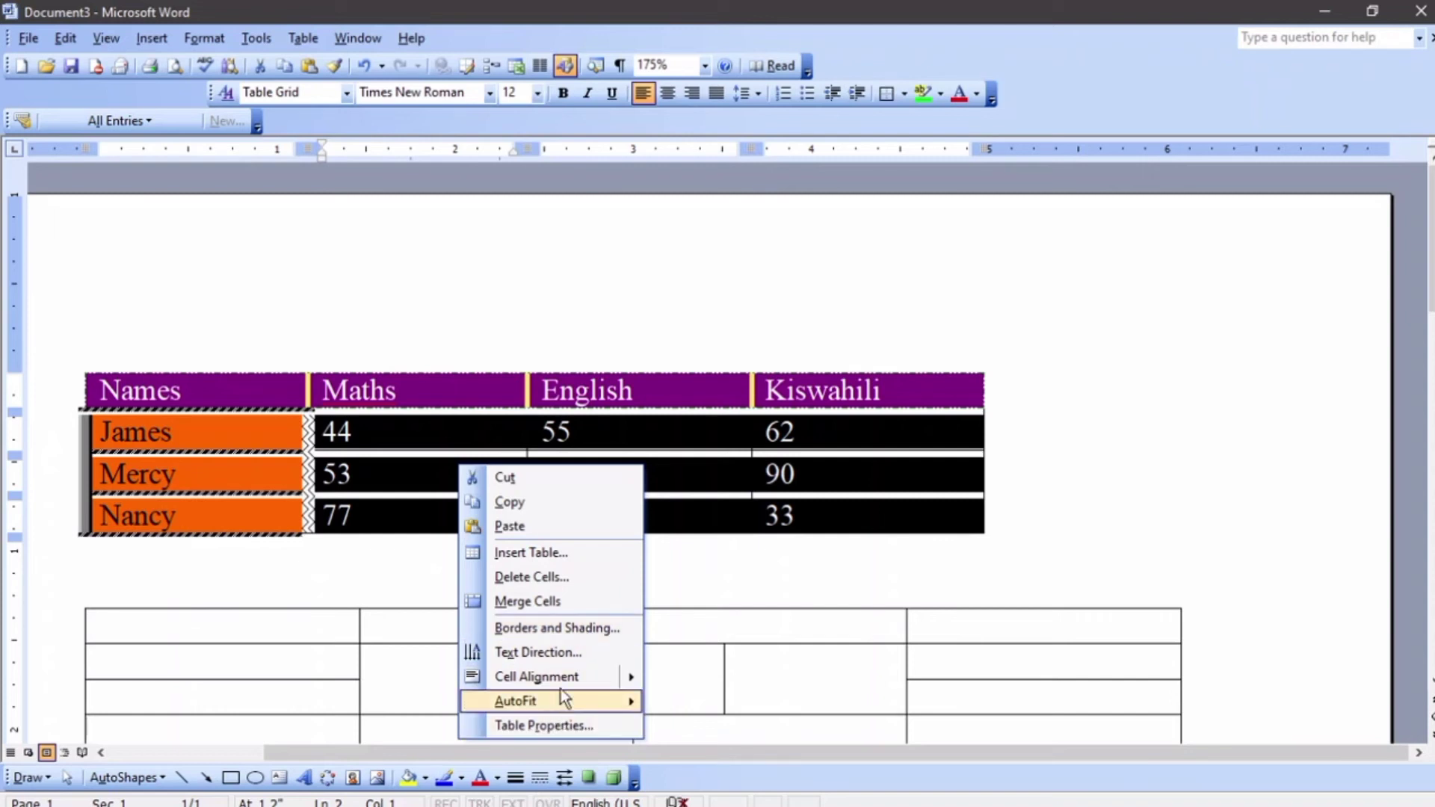
pyautogui.click(568, 626)
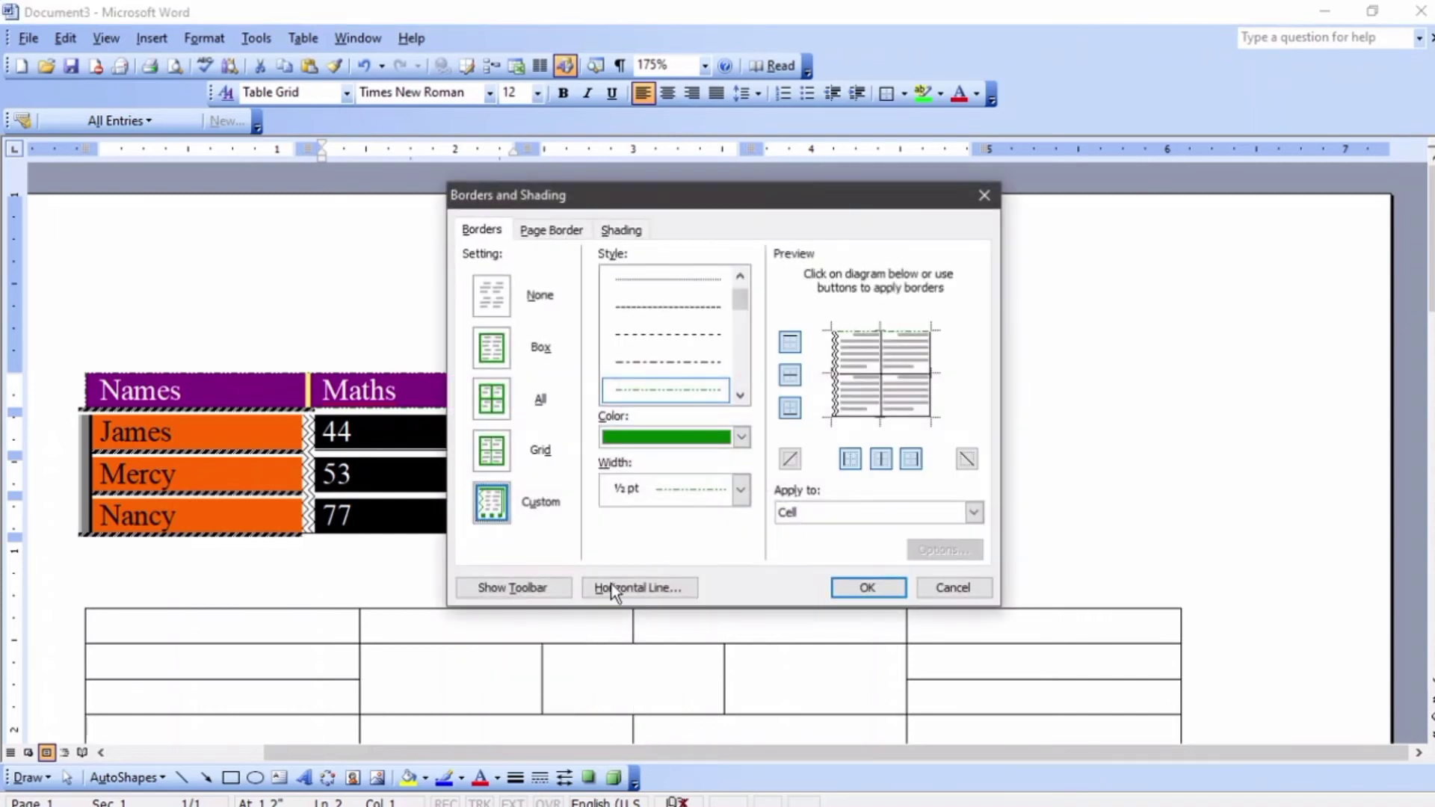
pyautogui.scroll(-3, 683, 329)
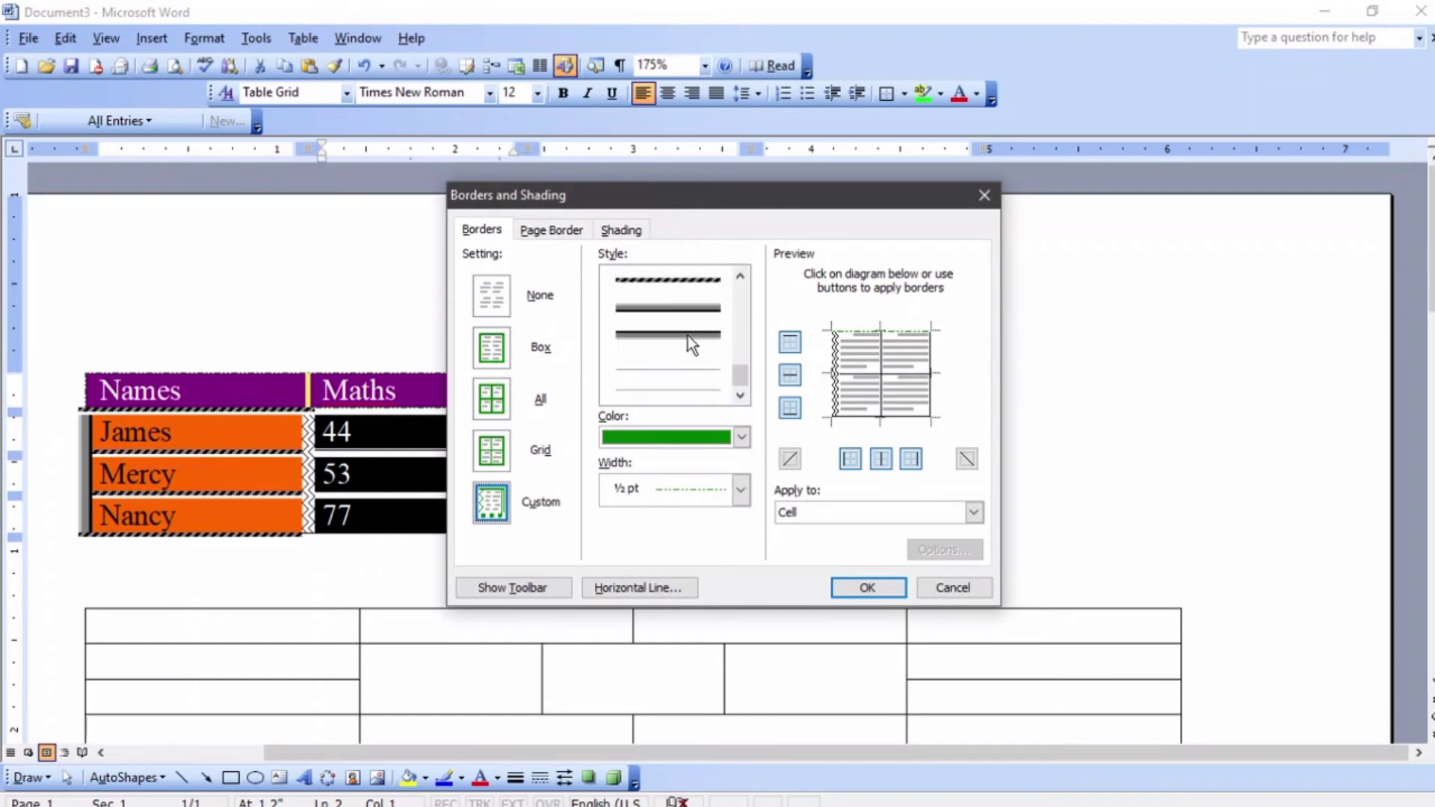
pyautogui.click(673, 339)
pyautogui.click(903, 348)
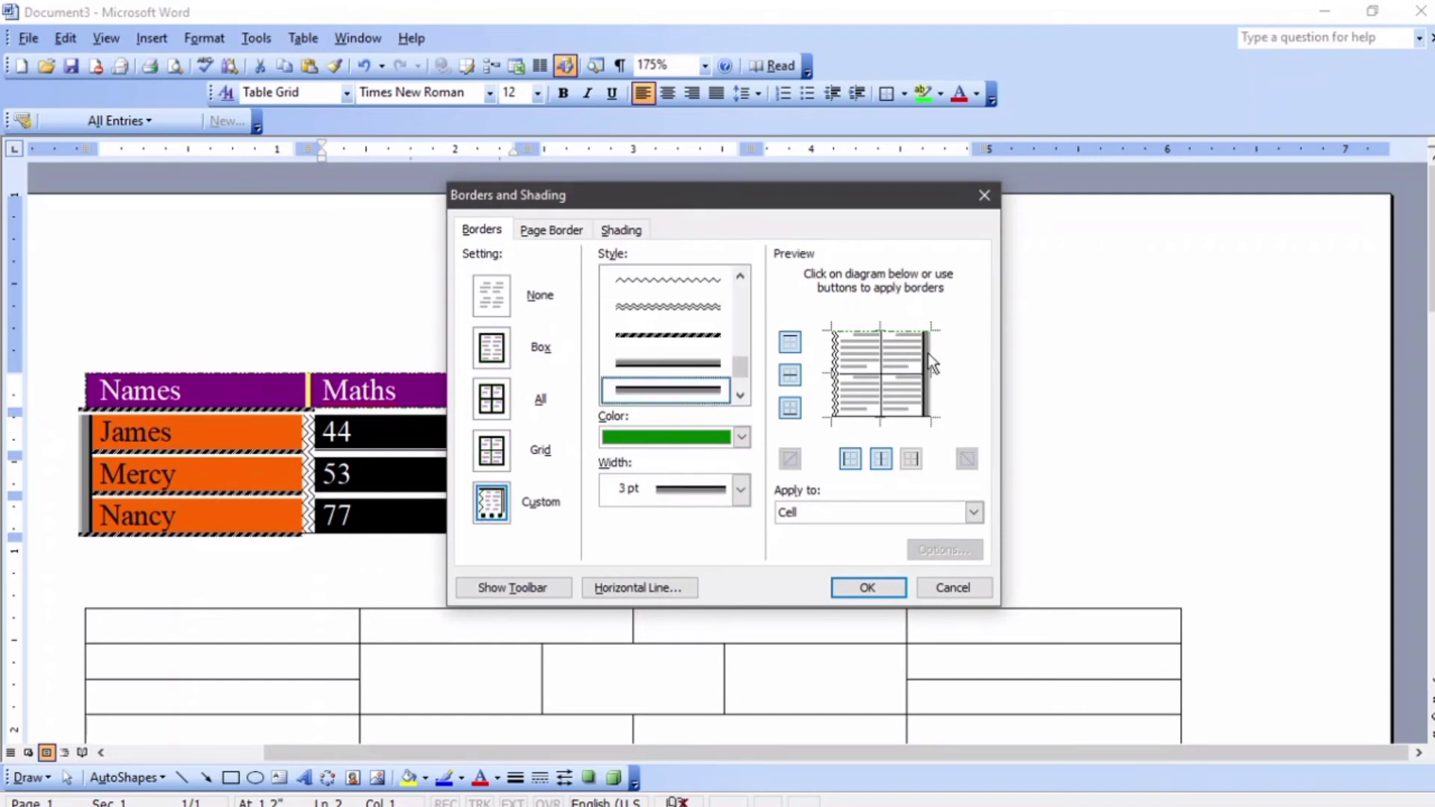
pyautogui.click(877, 376)
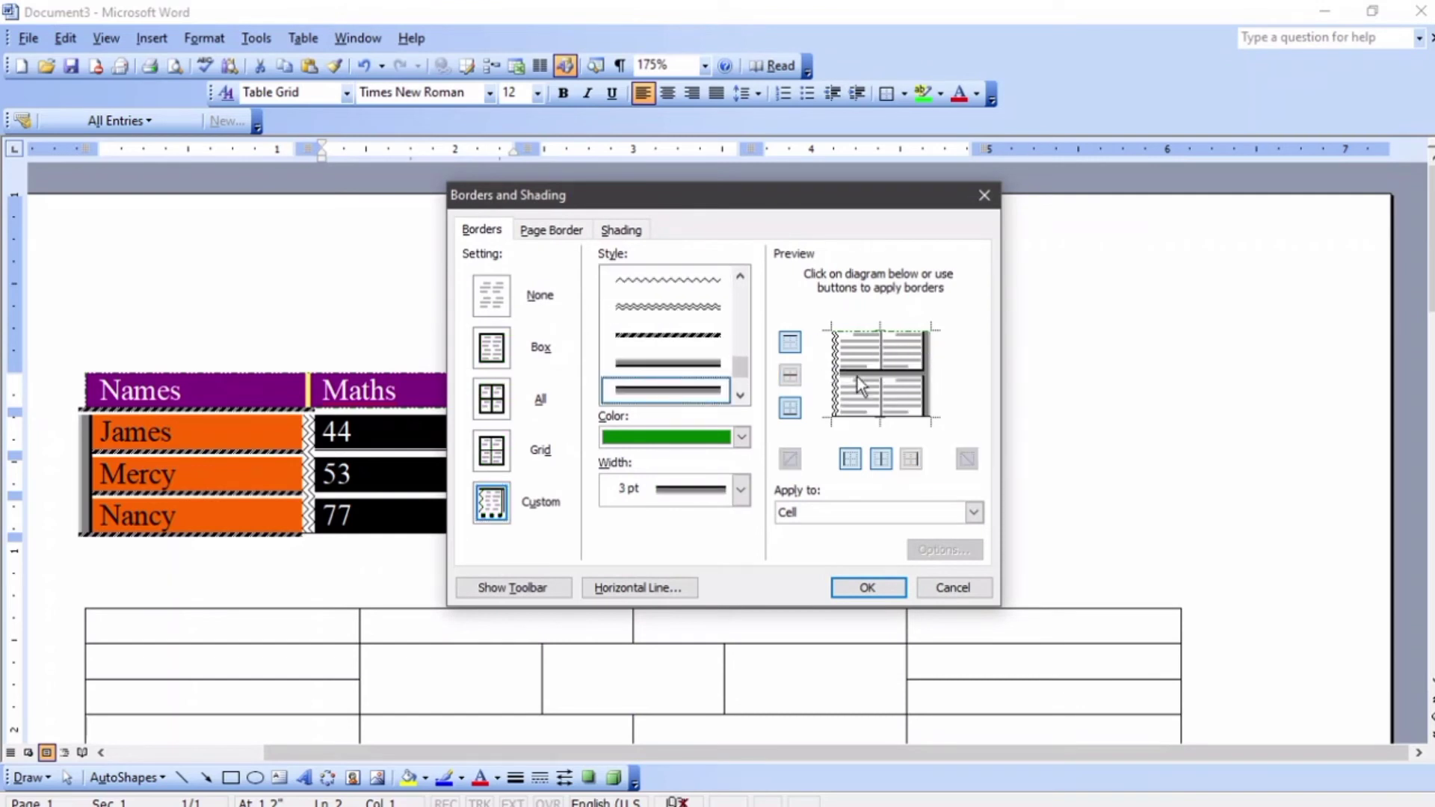
pyautogui.click(741, 437)
pyautogui.click(683, 448)
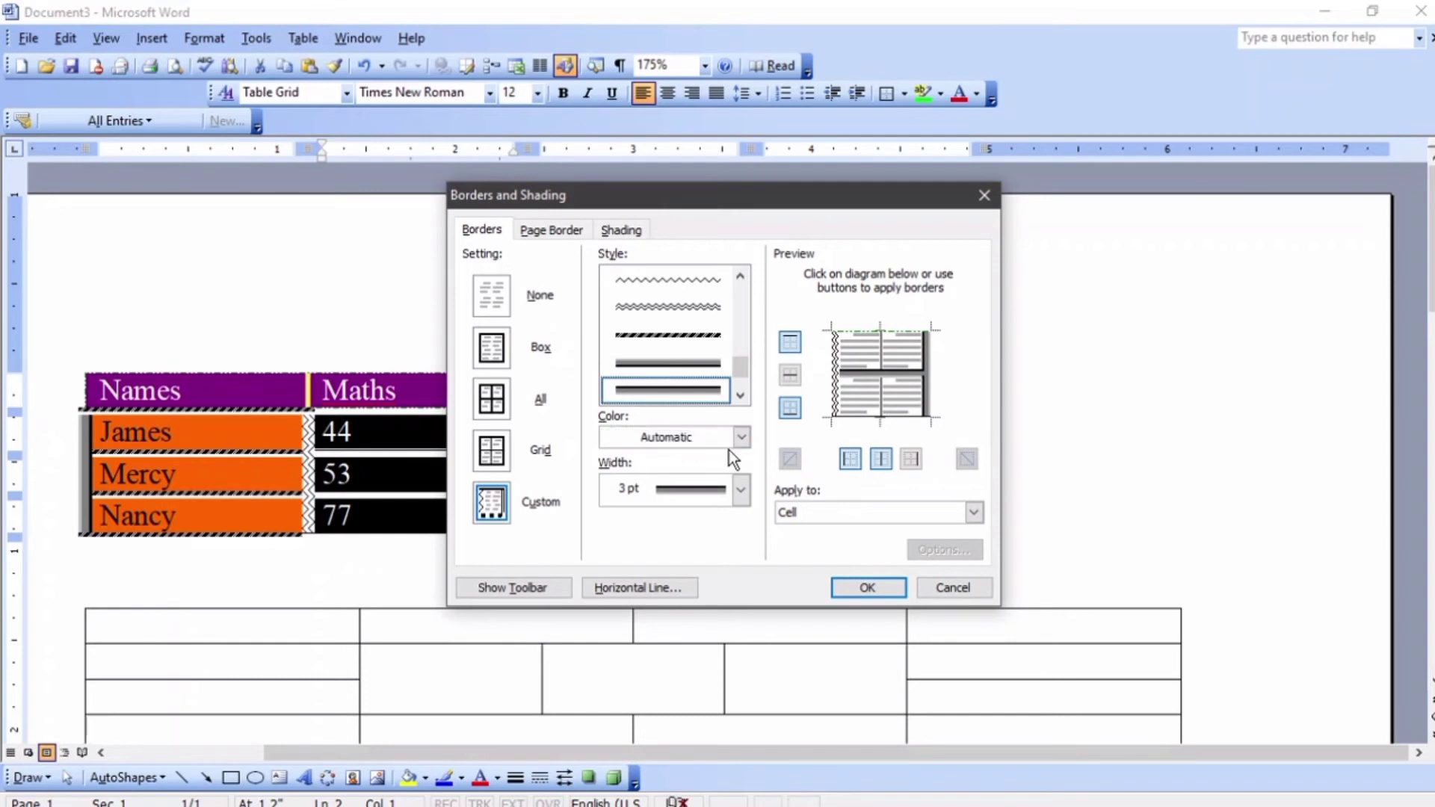
# Shade the selected marks cells Blue and apply the border and shading changes.
pyautogui.click(621, 230)
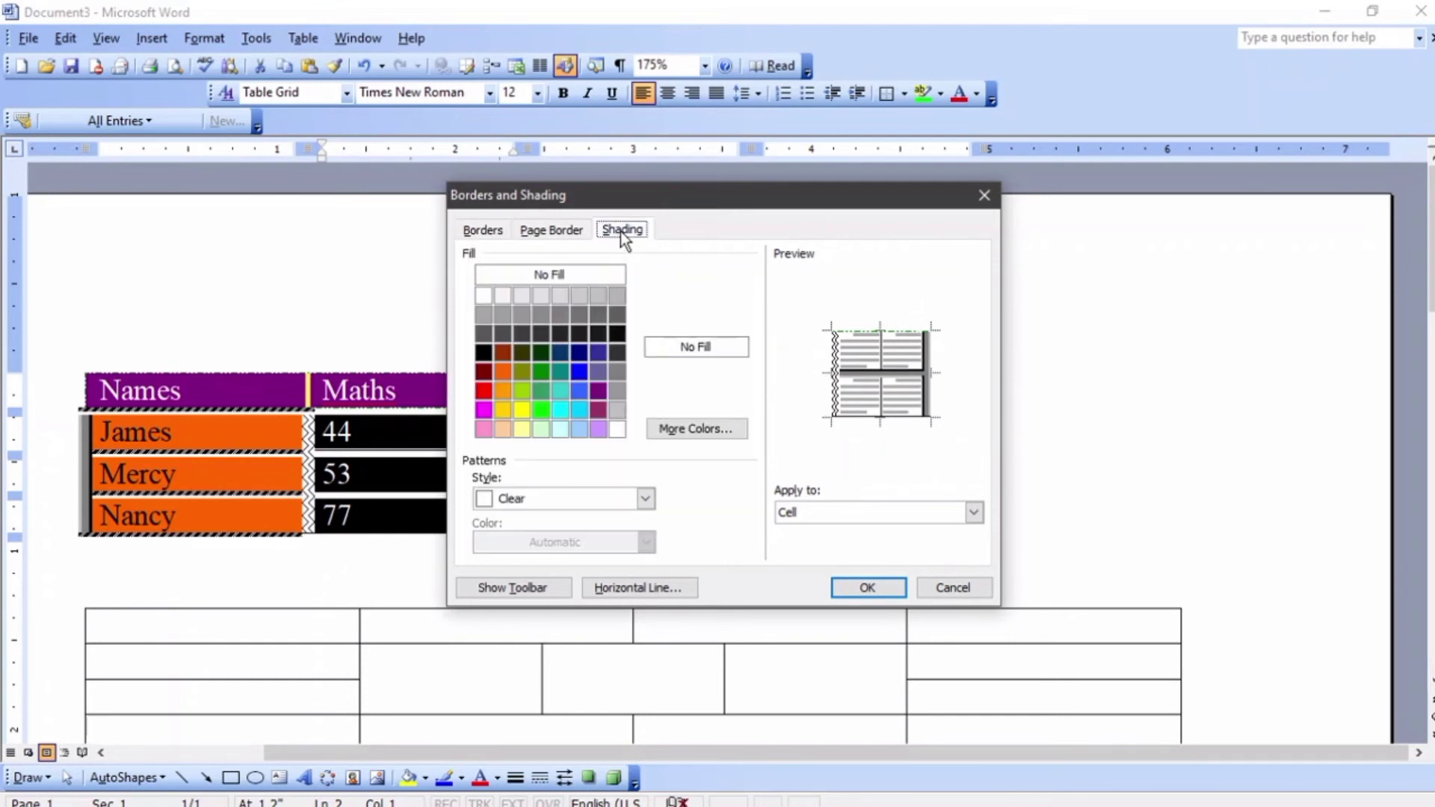
pyautogui.click(580, 371)
pyautogui.click(867, 587)
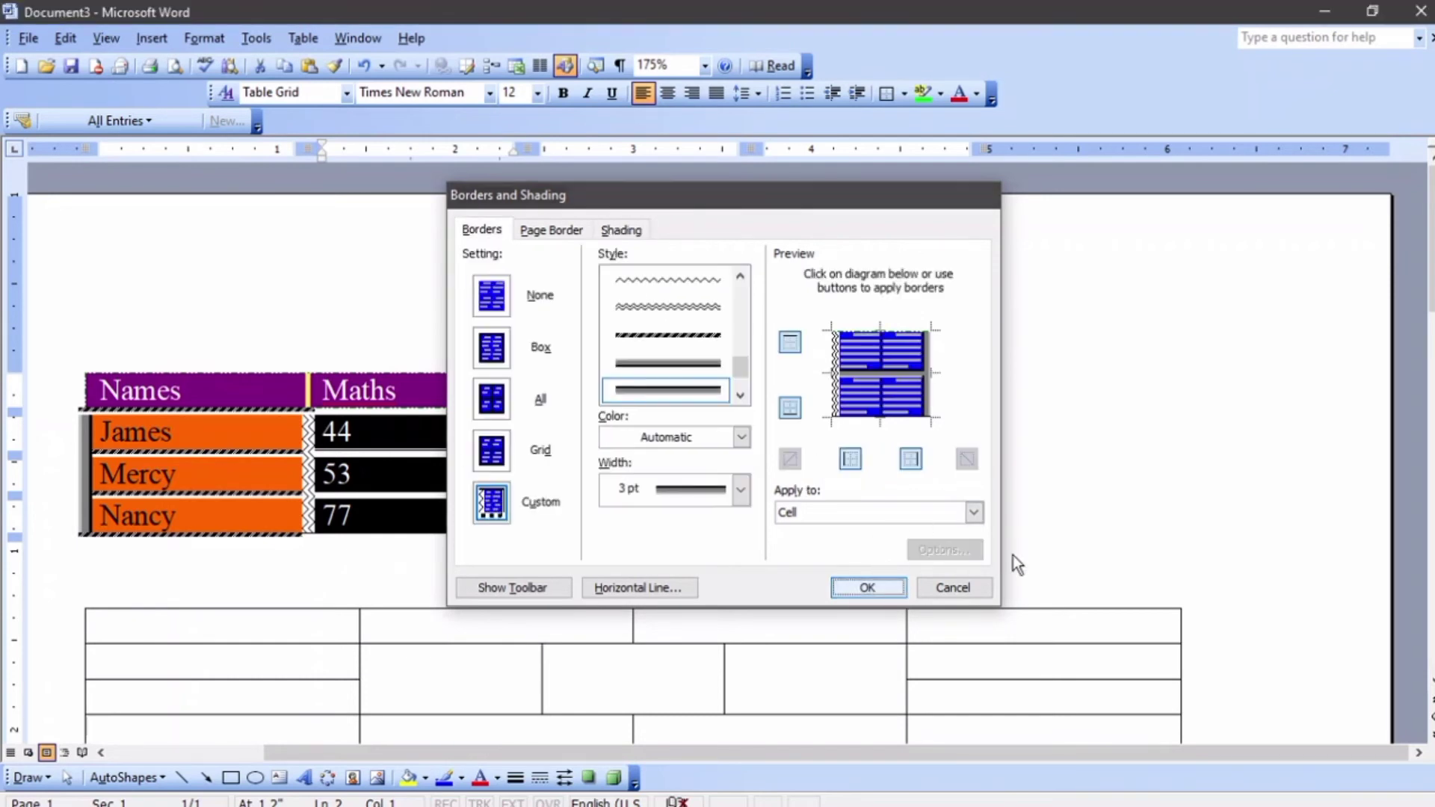
pyautogui.click(867, 587)
pyautogui.click(1103, 498)
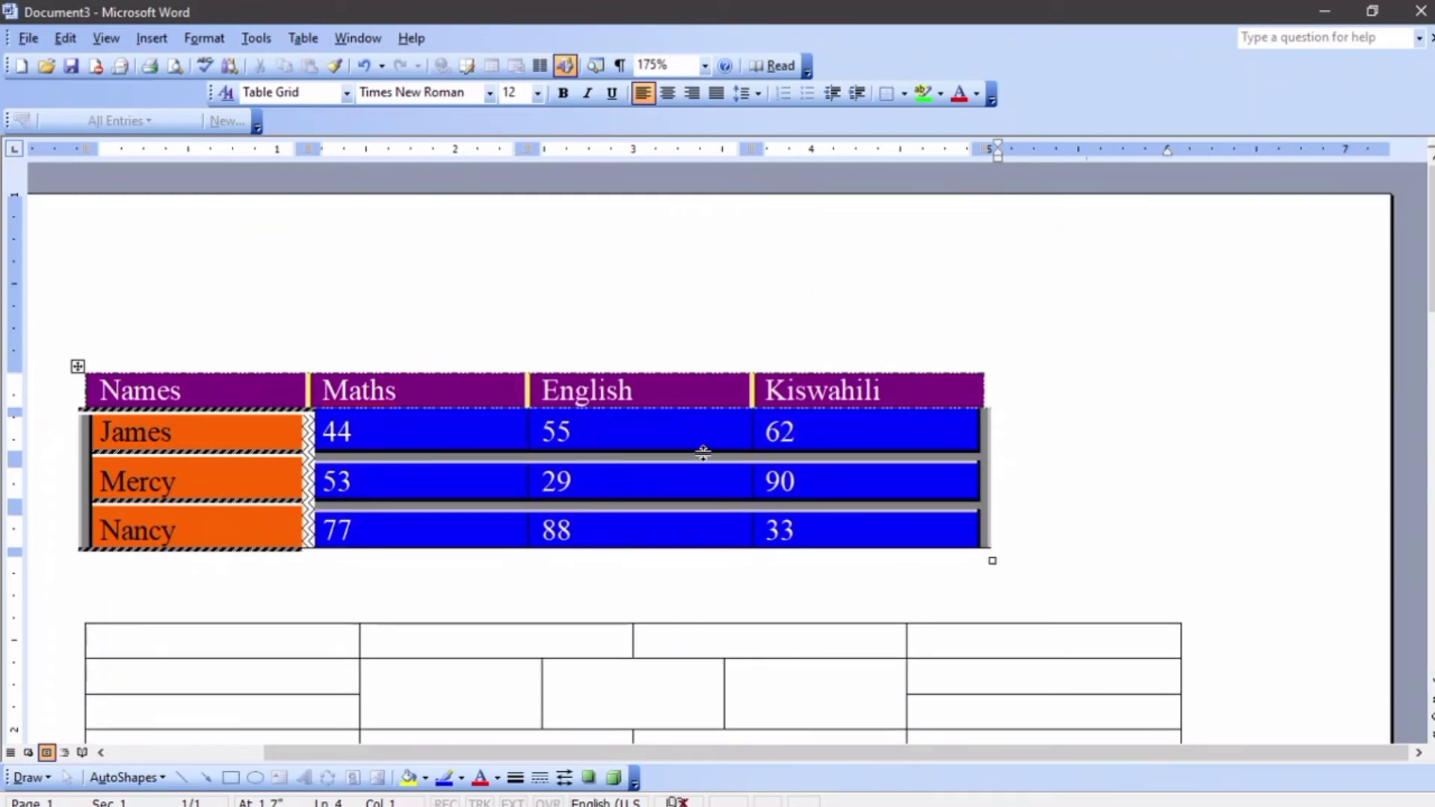
pyautogui.scroll(-2, 743, 439)
pyautogui.scroll(2, 746, 446)
pyautogui.hotkey('ctrl', 'a')
pyautogui.hotkey('ctrl', 's')
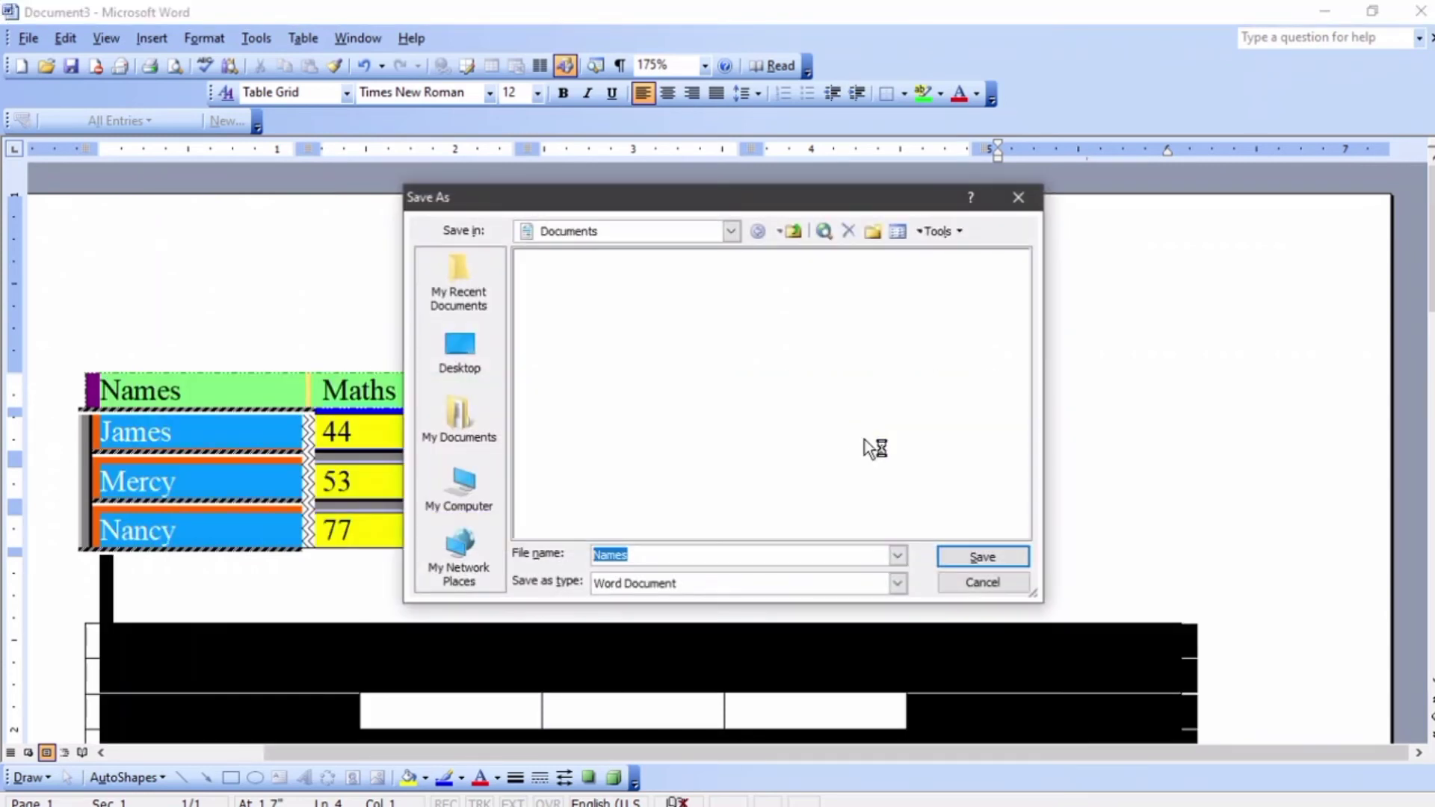
pyautogui.click(969, 585)
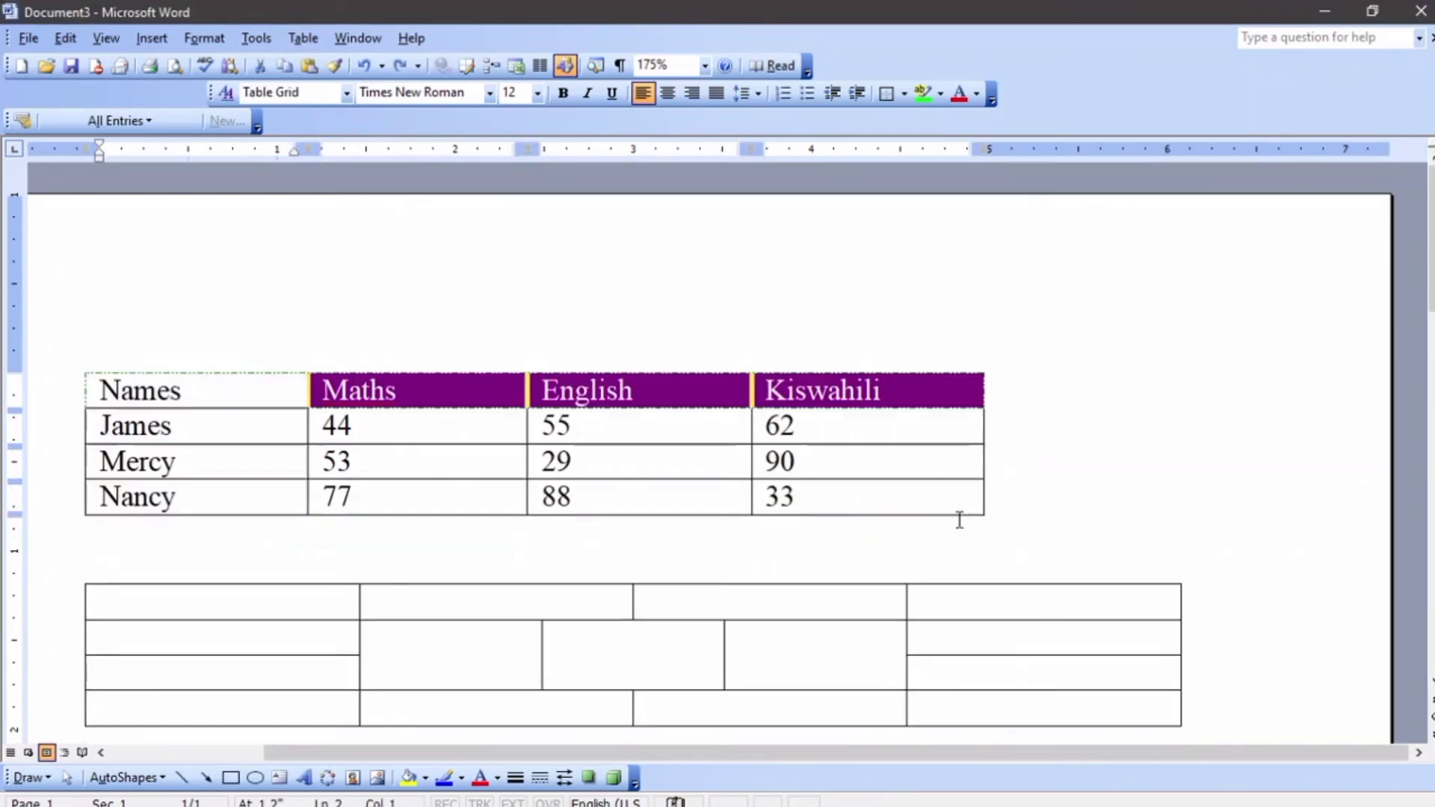
# Add a row at the end of the marks table and enter another student's name with marks 55, 33 and 66.
pyautogui.click(1031, 463)
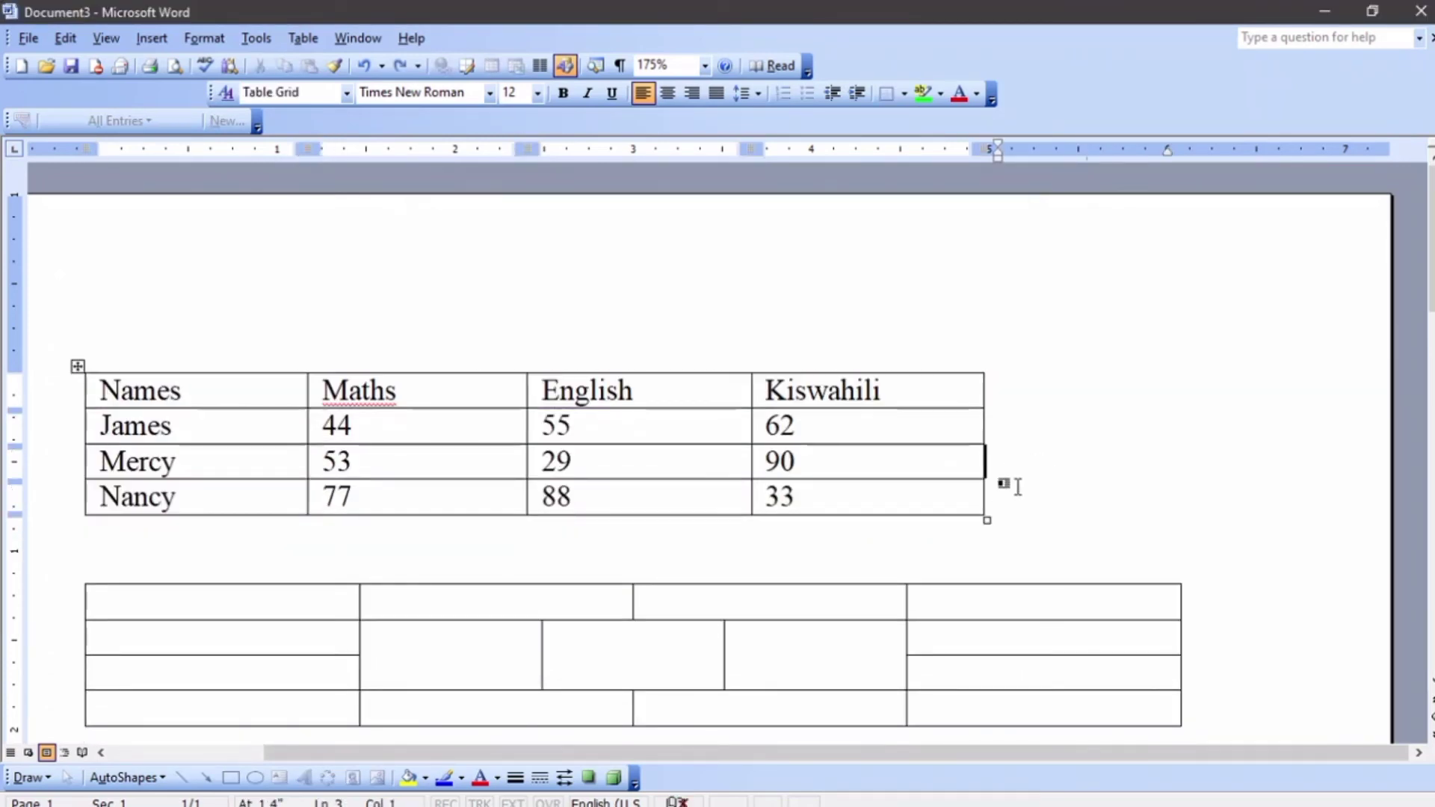
pyautogui.click(948, 499)
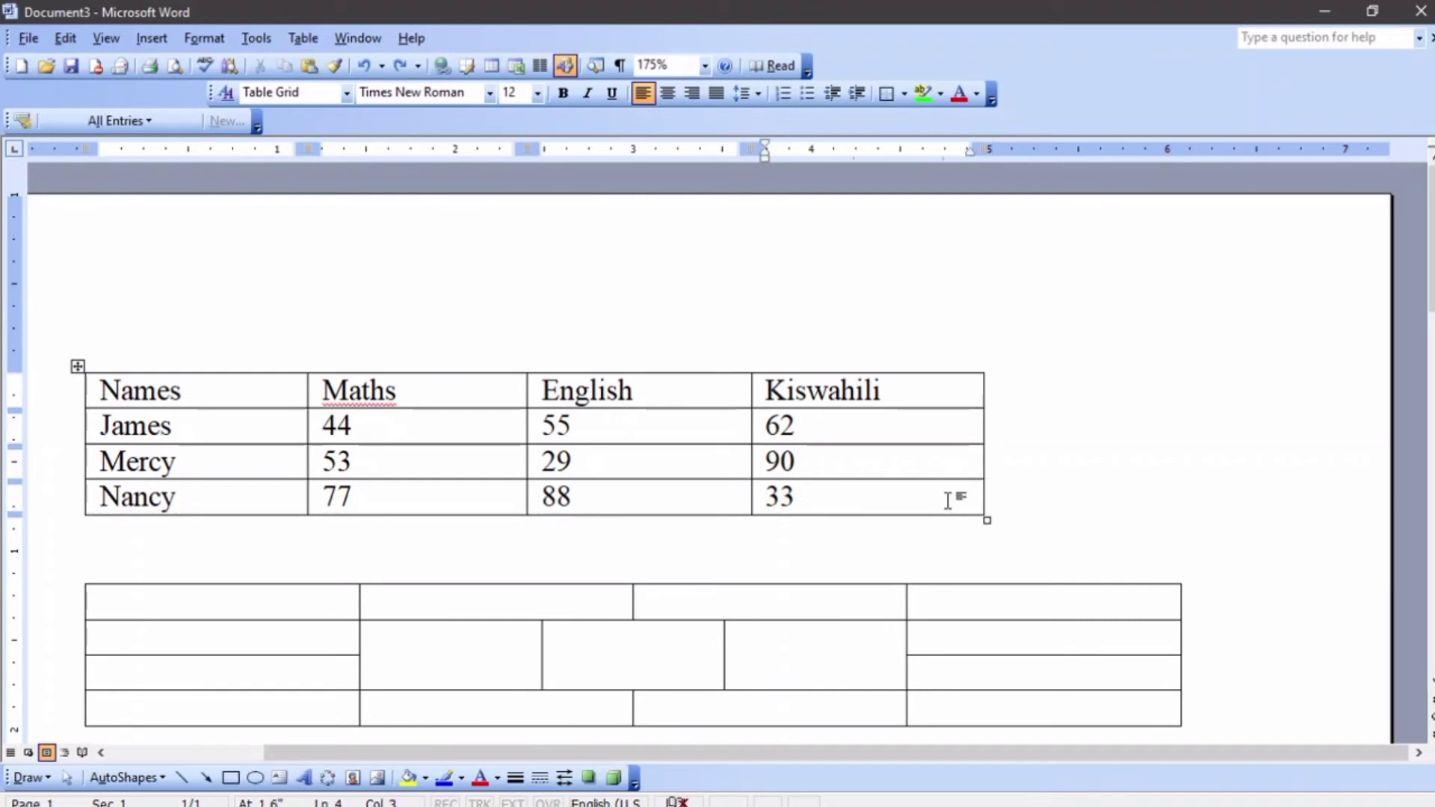
pyautogui.press('Tab')
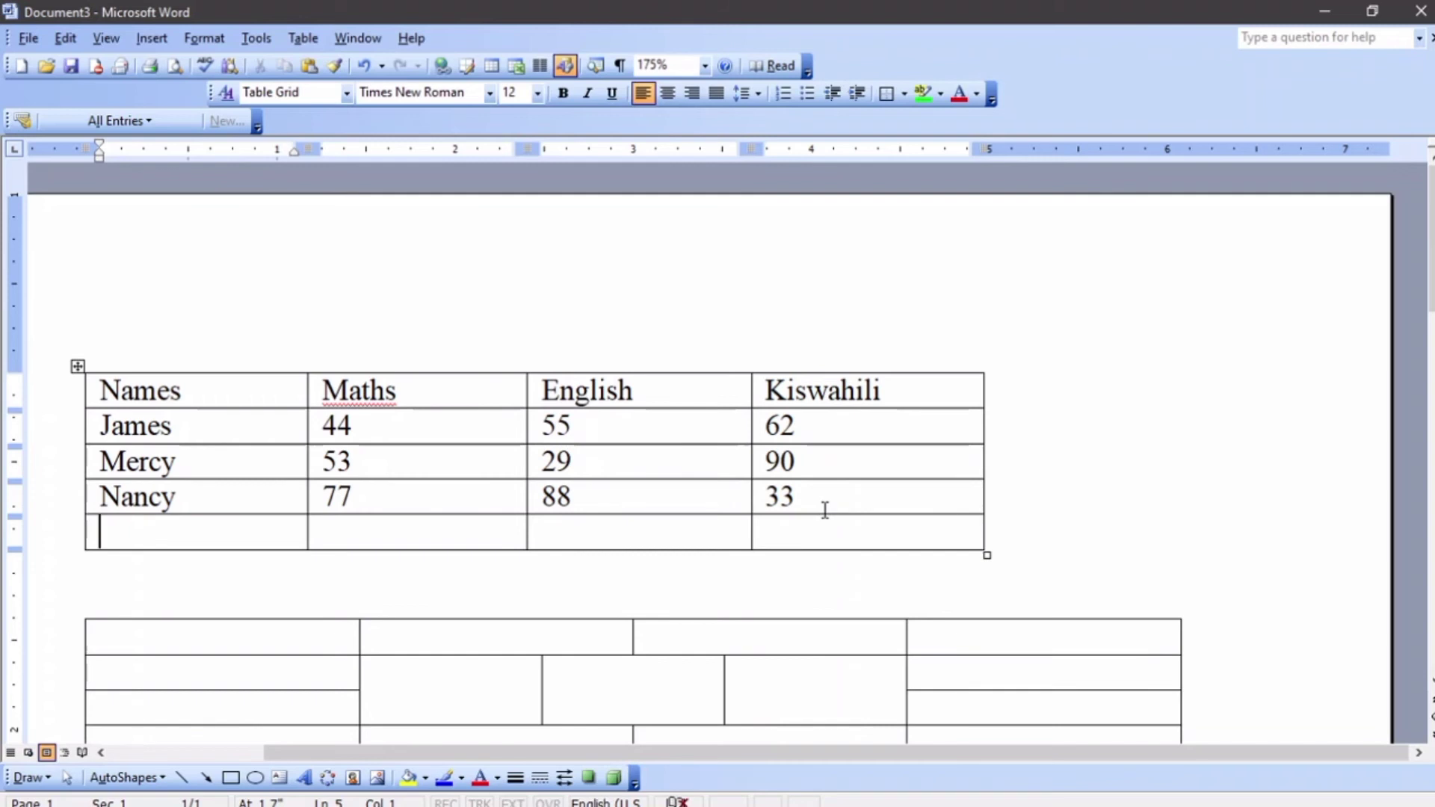
pyautogui.write('Alex')
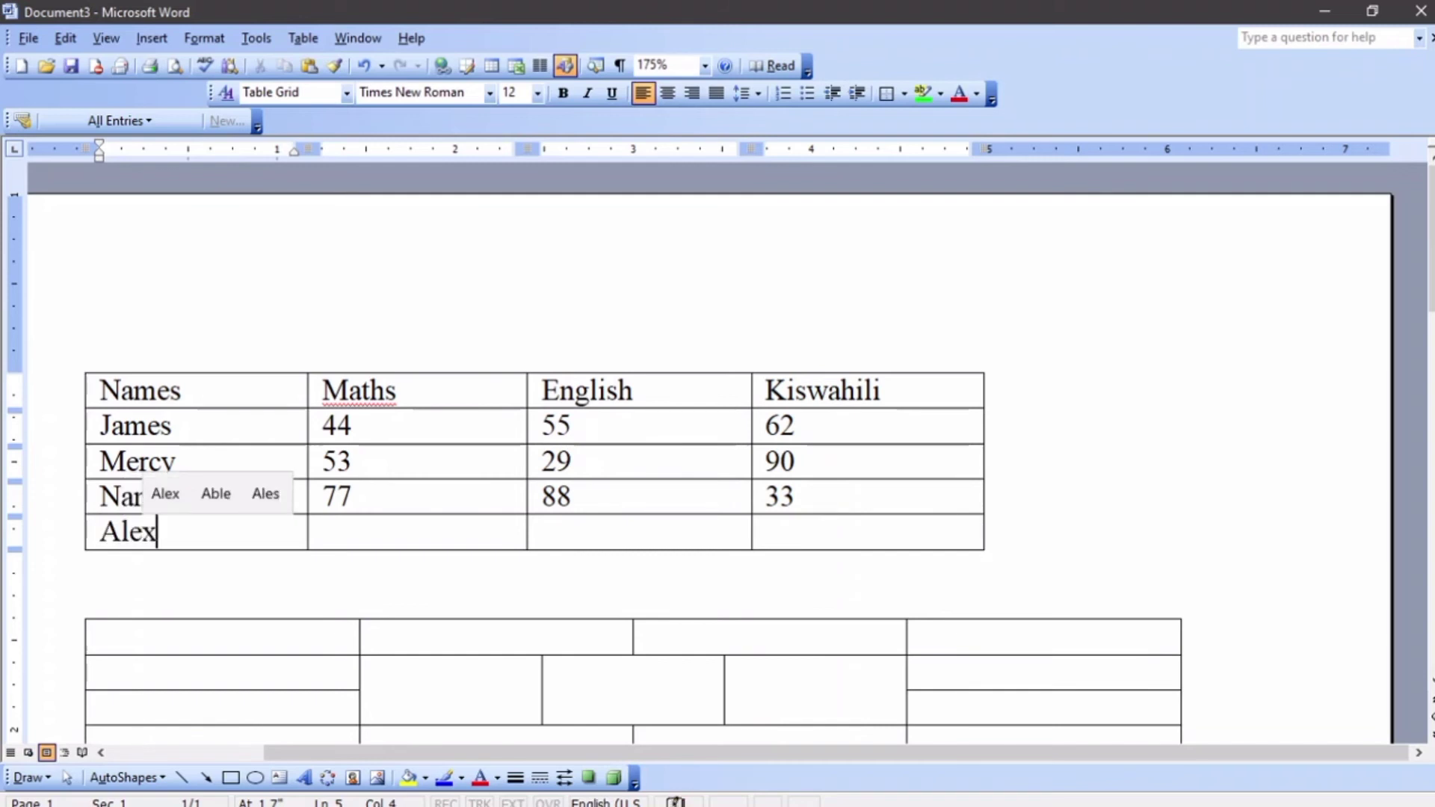
pyautogui.press('Tab')
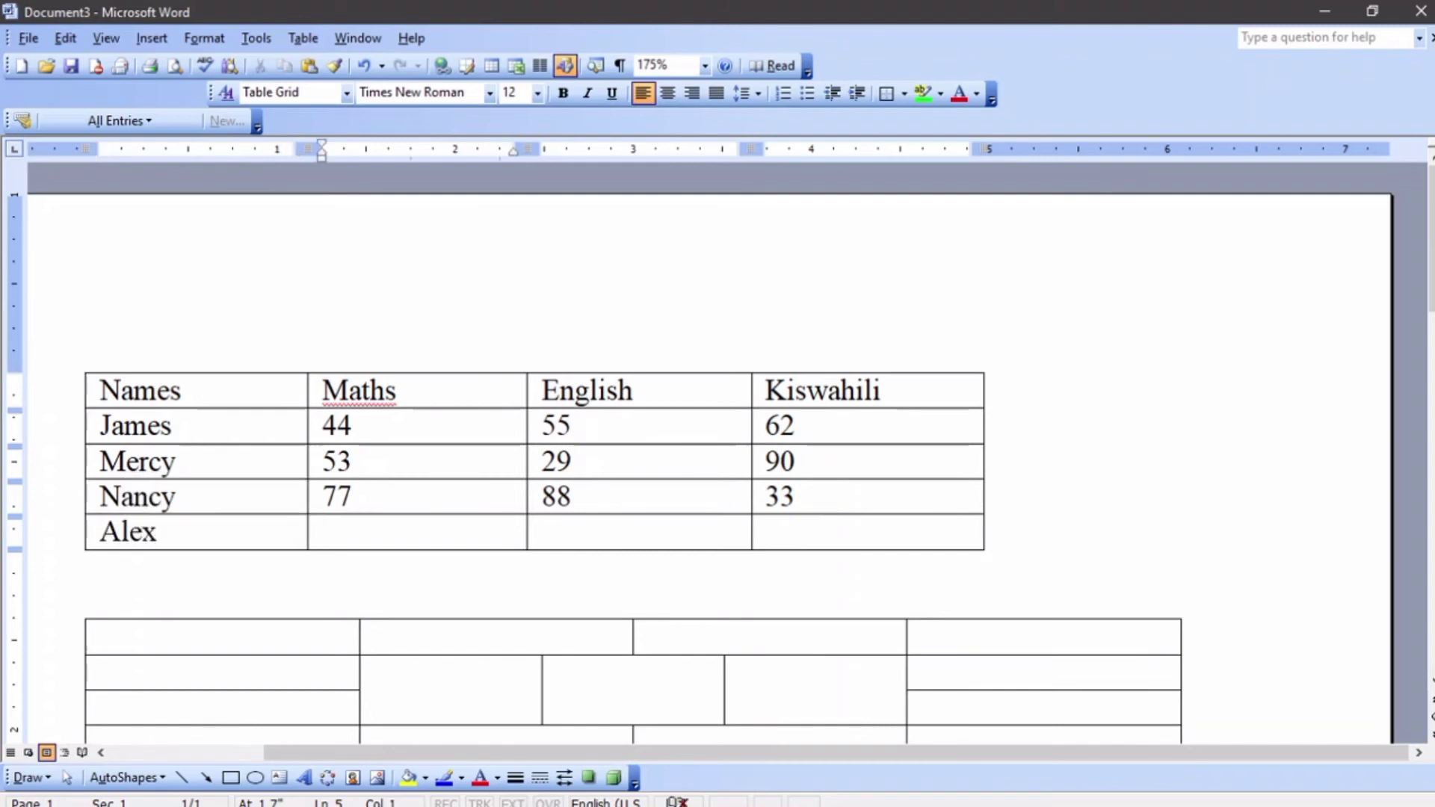
pyautogui.write('55')
pyautogui.press('Tab')
pyautogui.write('33')
pyautogui.press('Tab')
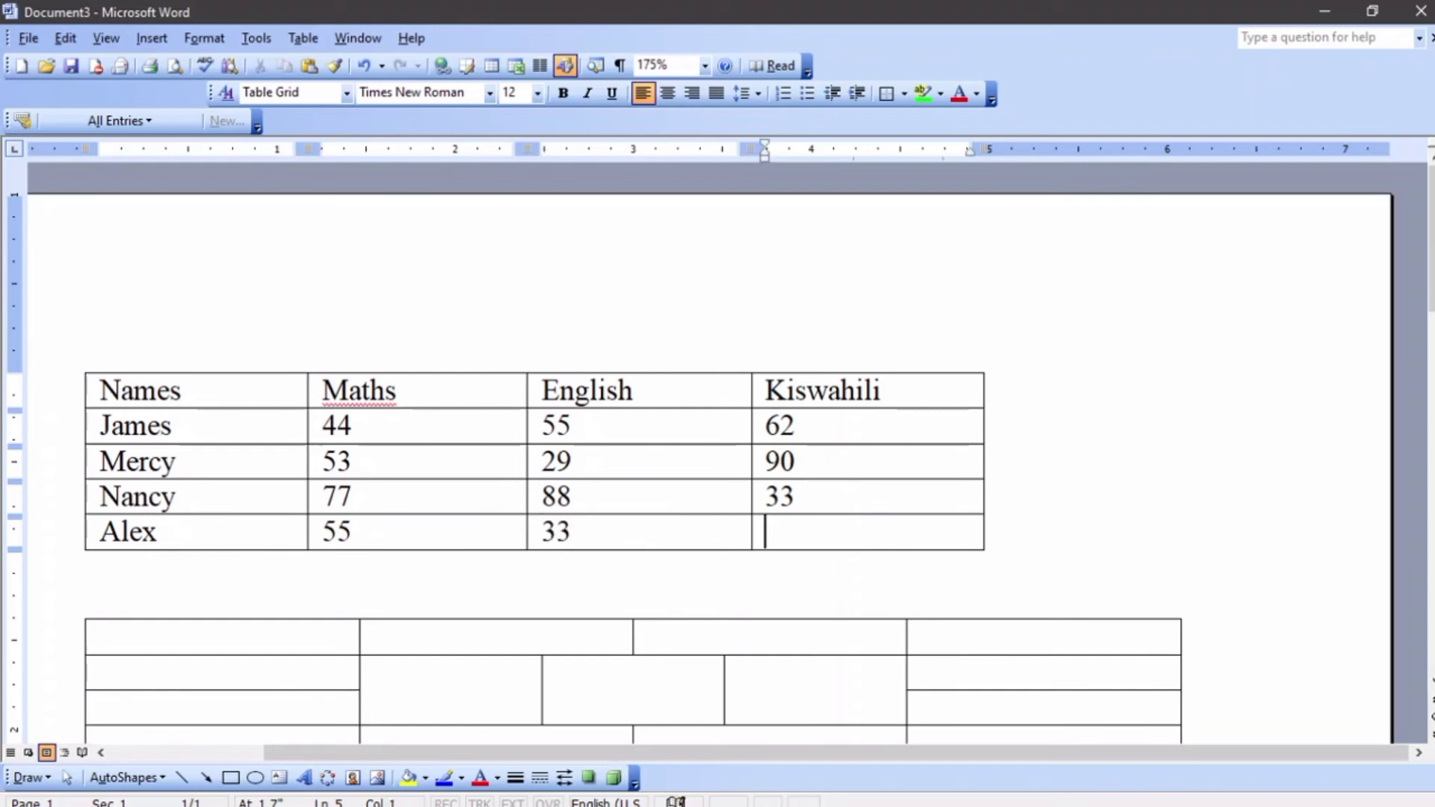
pyautogui.write('66')
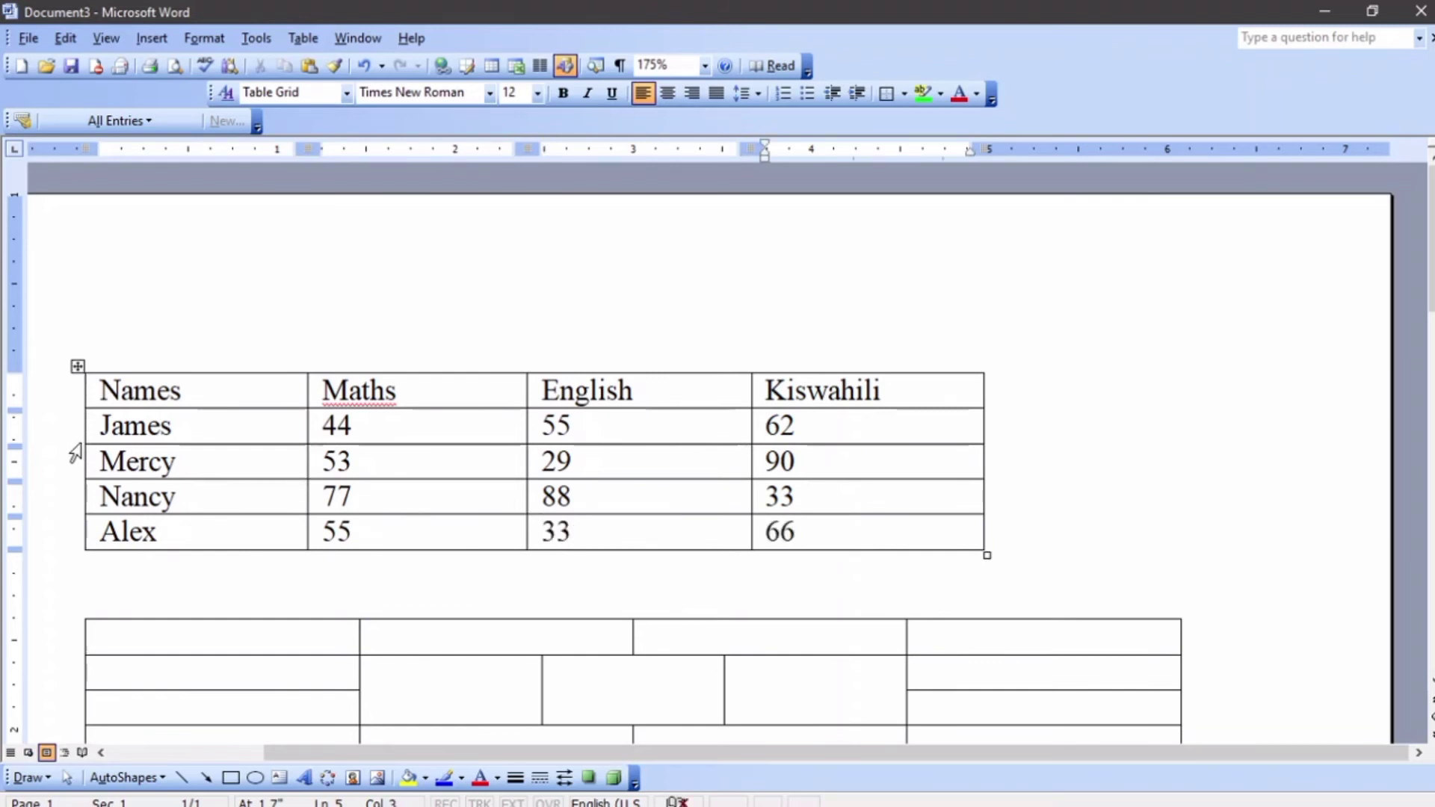
# Sort the student rows below the header by column 1 as text in ascending order, with no header row.
pyautogui.moveTo(90, 427); pyautogui.dragTo(138, 529)
pyautogui.click(305, 38)
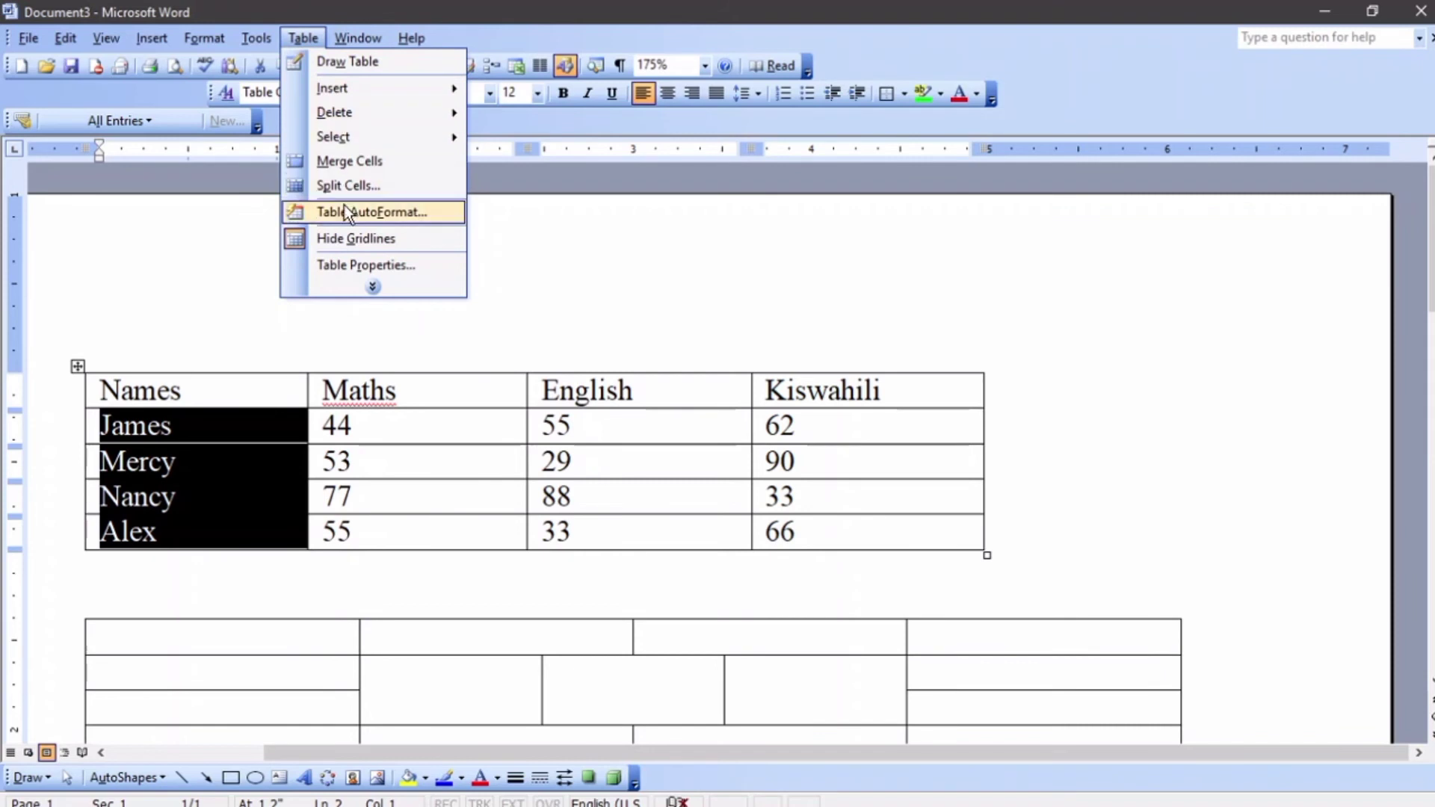
pyautogui.click(366, 291)
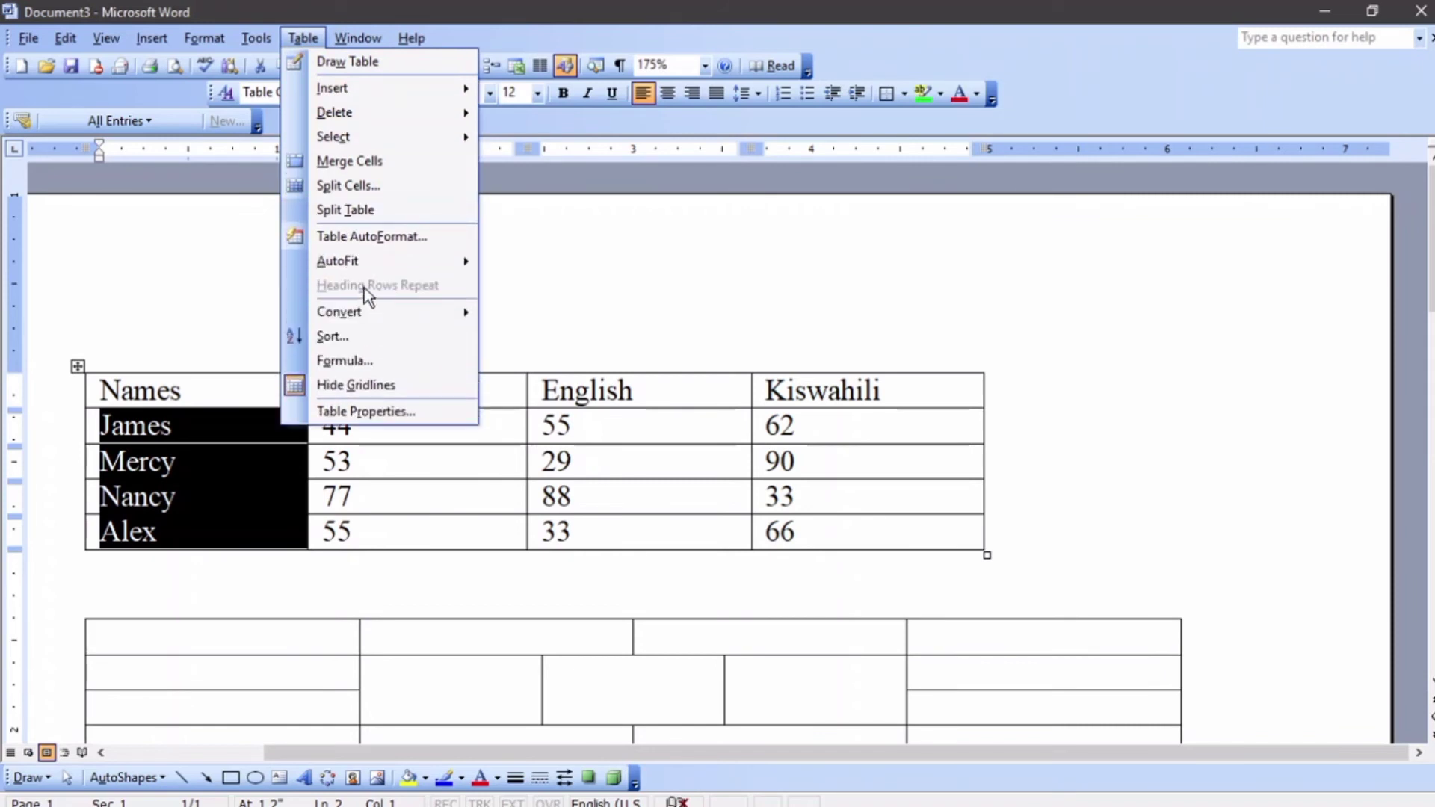
pyautogui.click(344, 338)
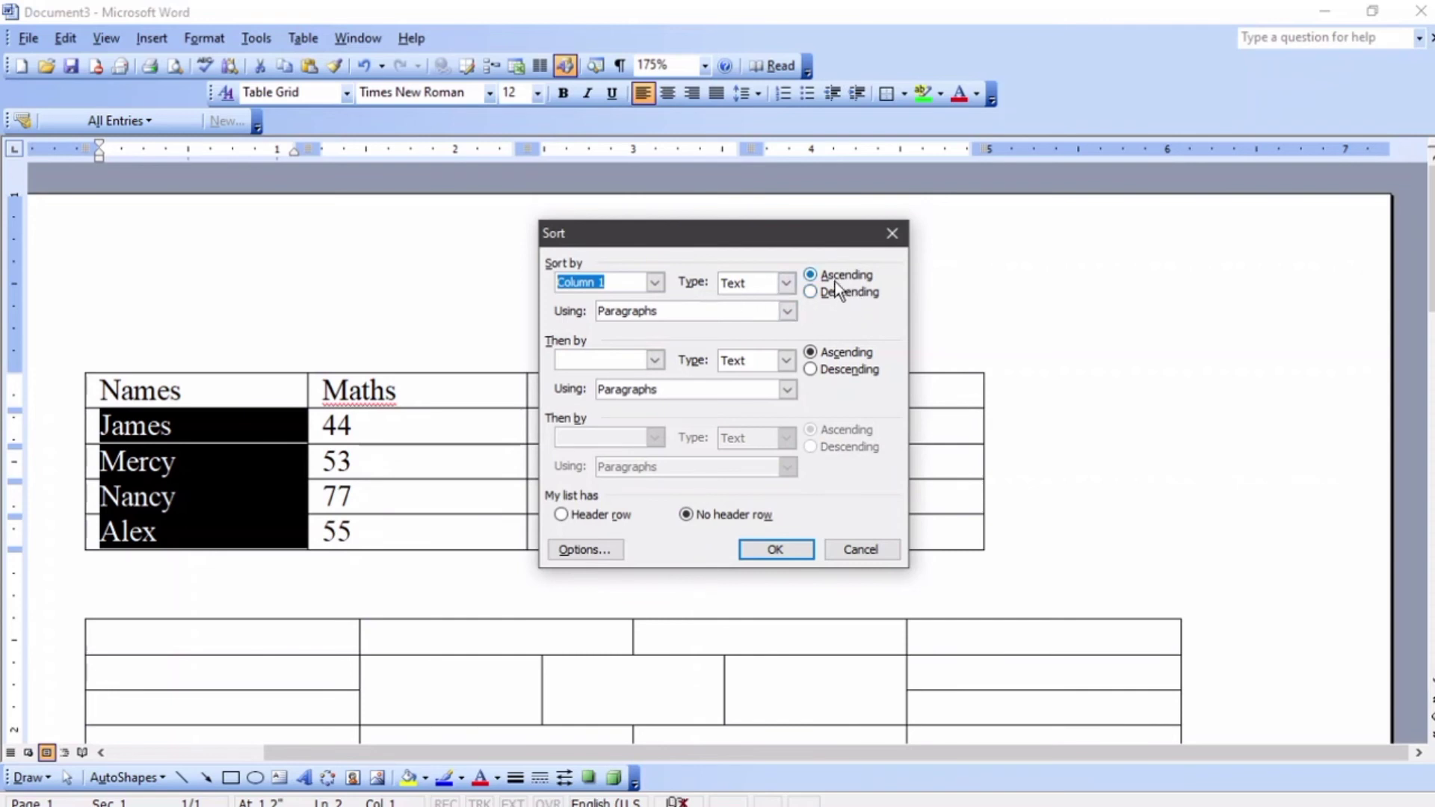
pyautogui.click(801, 548)
pyautogui.click(312, 532)
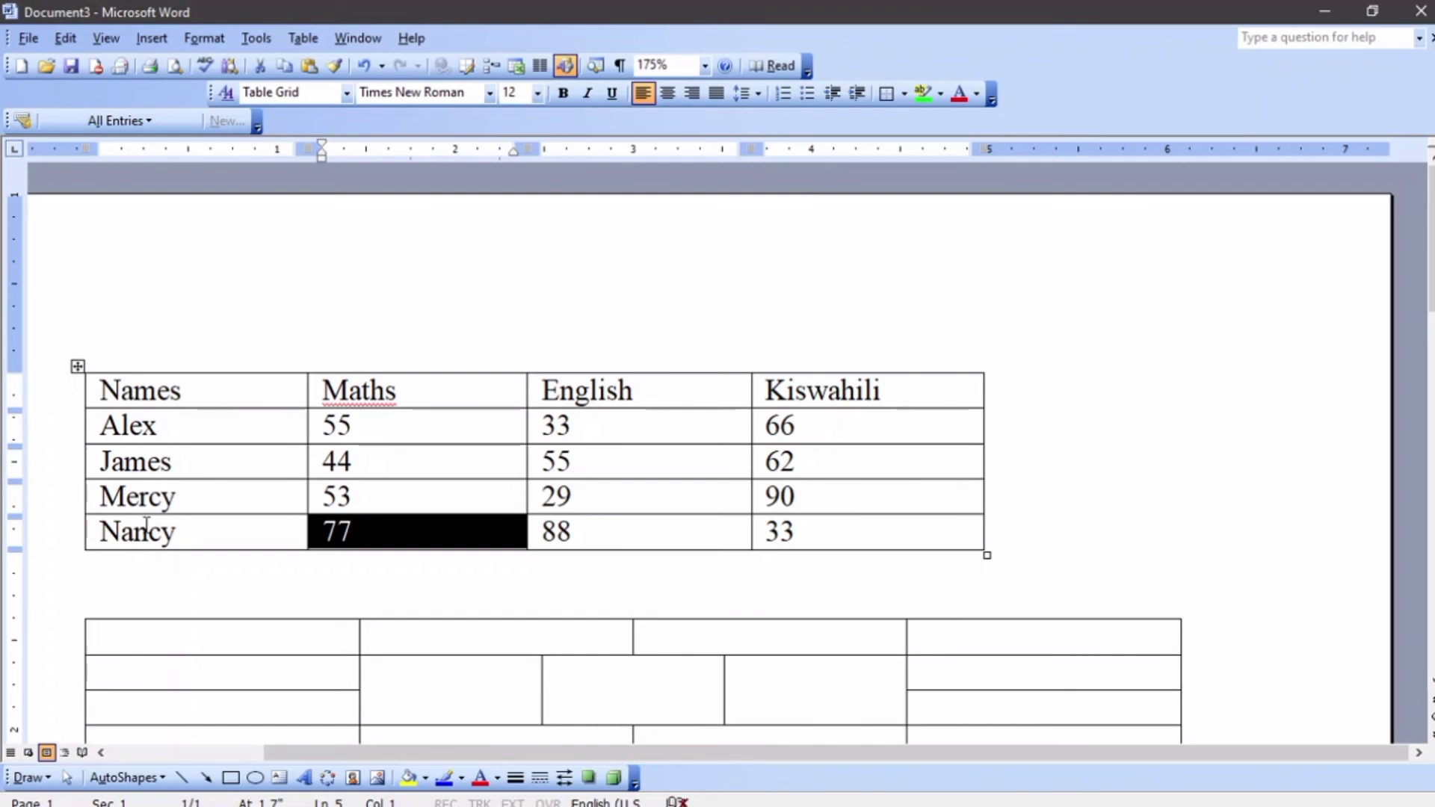
# Add a new last row to the marks table and label it Total in the Names column.
pyautogui.click(802, 531)
pyautogui.press('Tab')
pyautogui.write('Total')
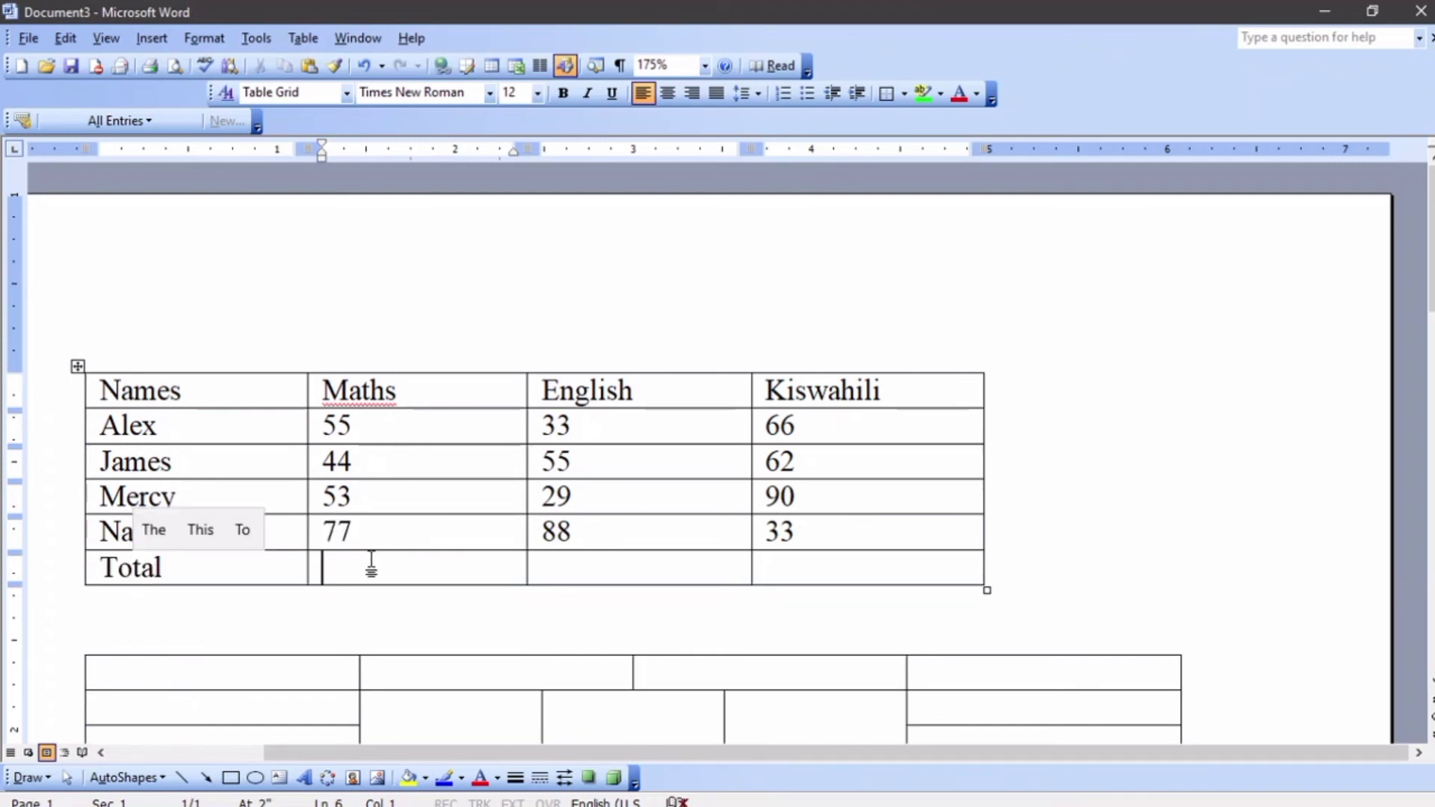
# Insert the formula =SUM(ABOVE) in the Total row's Maths cell.
pyautogui.moveTo(371, 567); pyautogui.dragTo(910, 589)
pyautogui.click(346, 566)
pyautogui.click(302, 37)
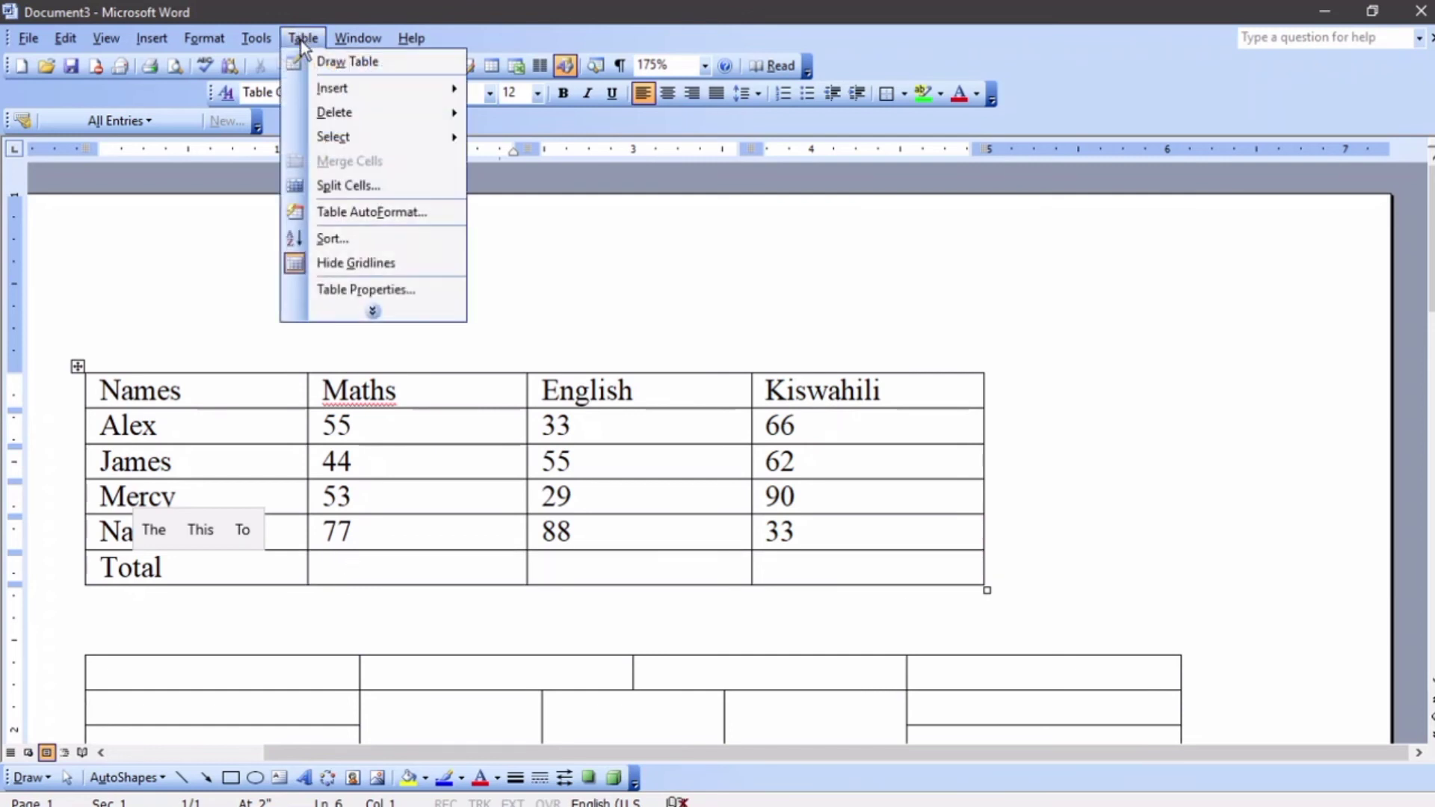
pyautogui.click(373, 312)
pyautogui.moveTo(383, 321)
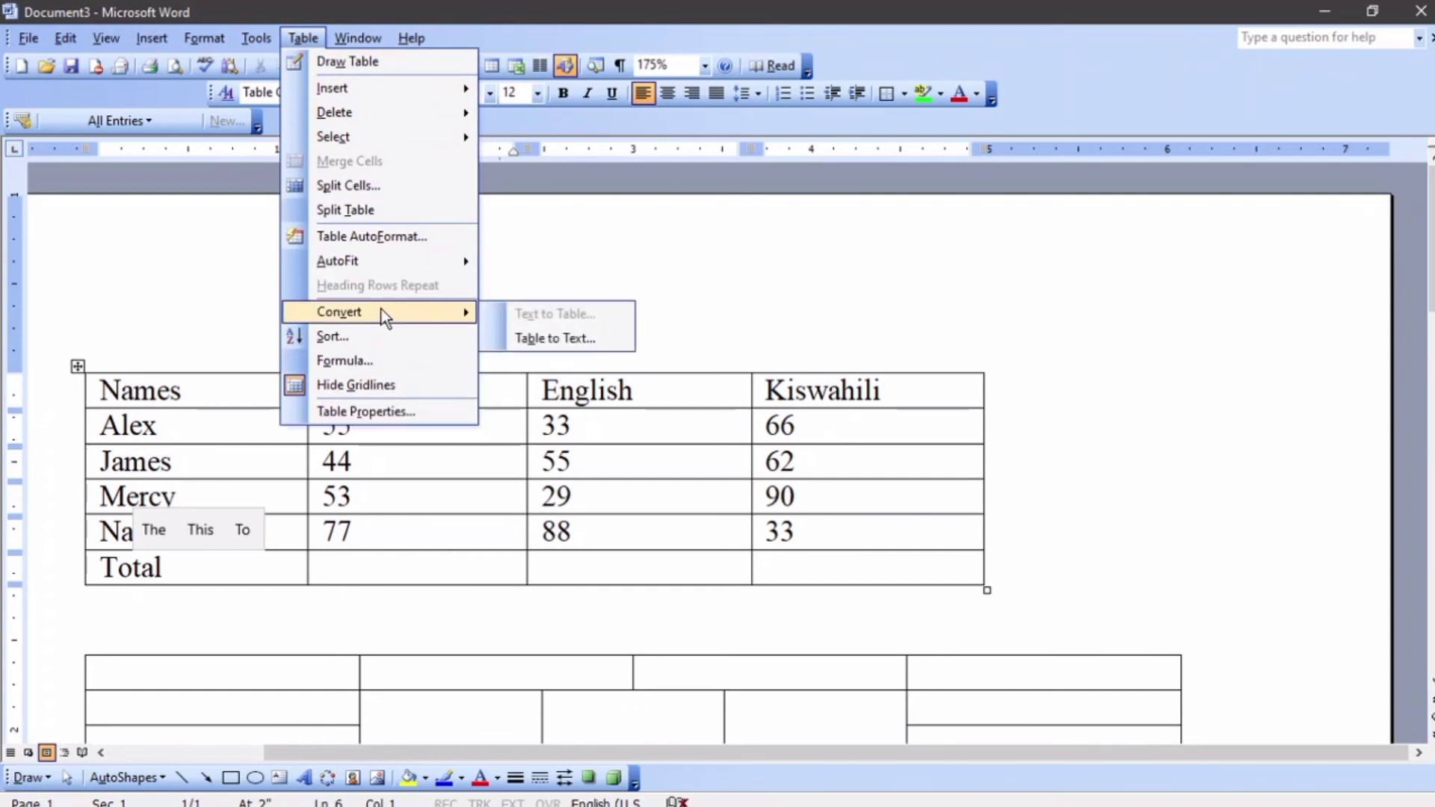
pyautogui.click(378, 359)
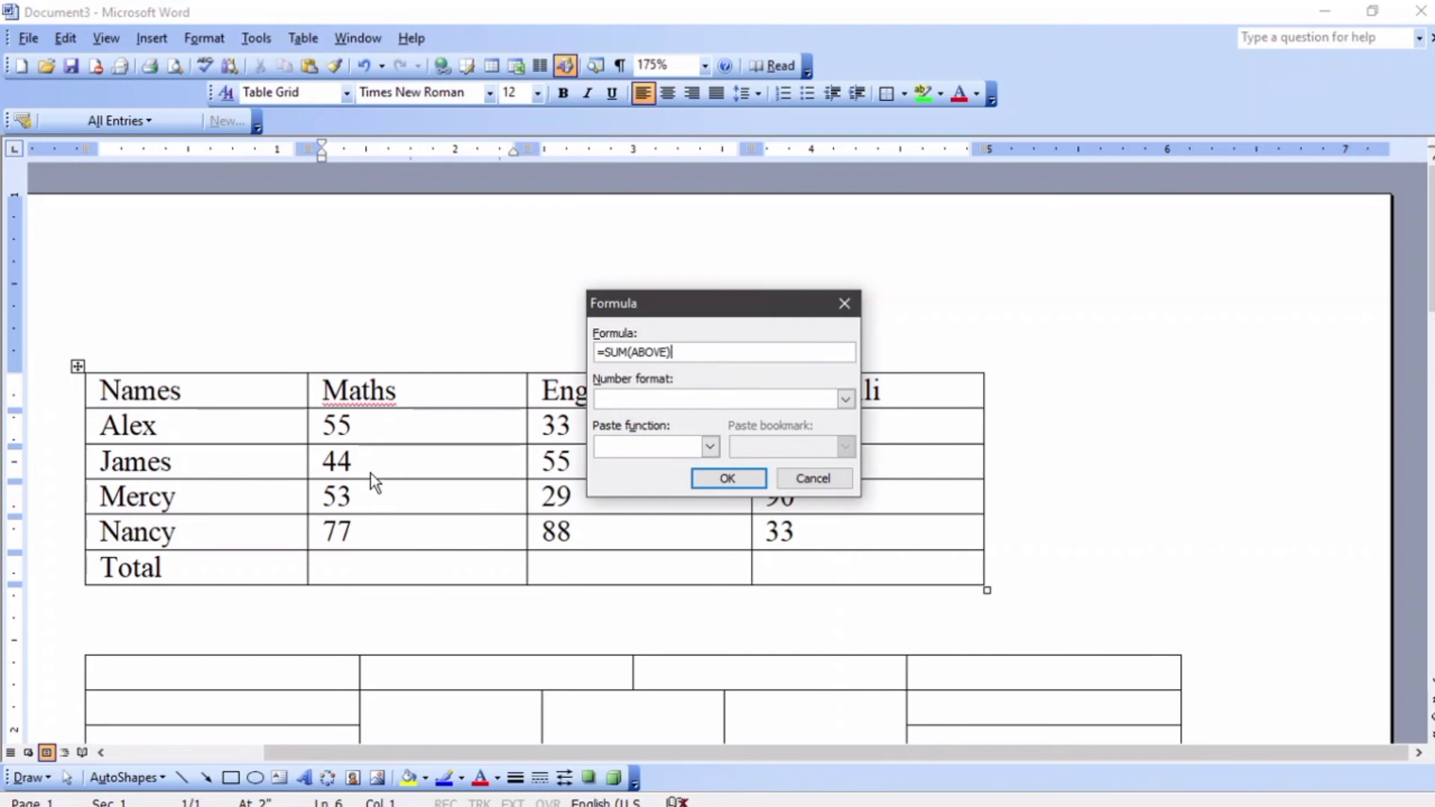
pyautogui.click(726, 478)
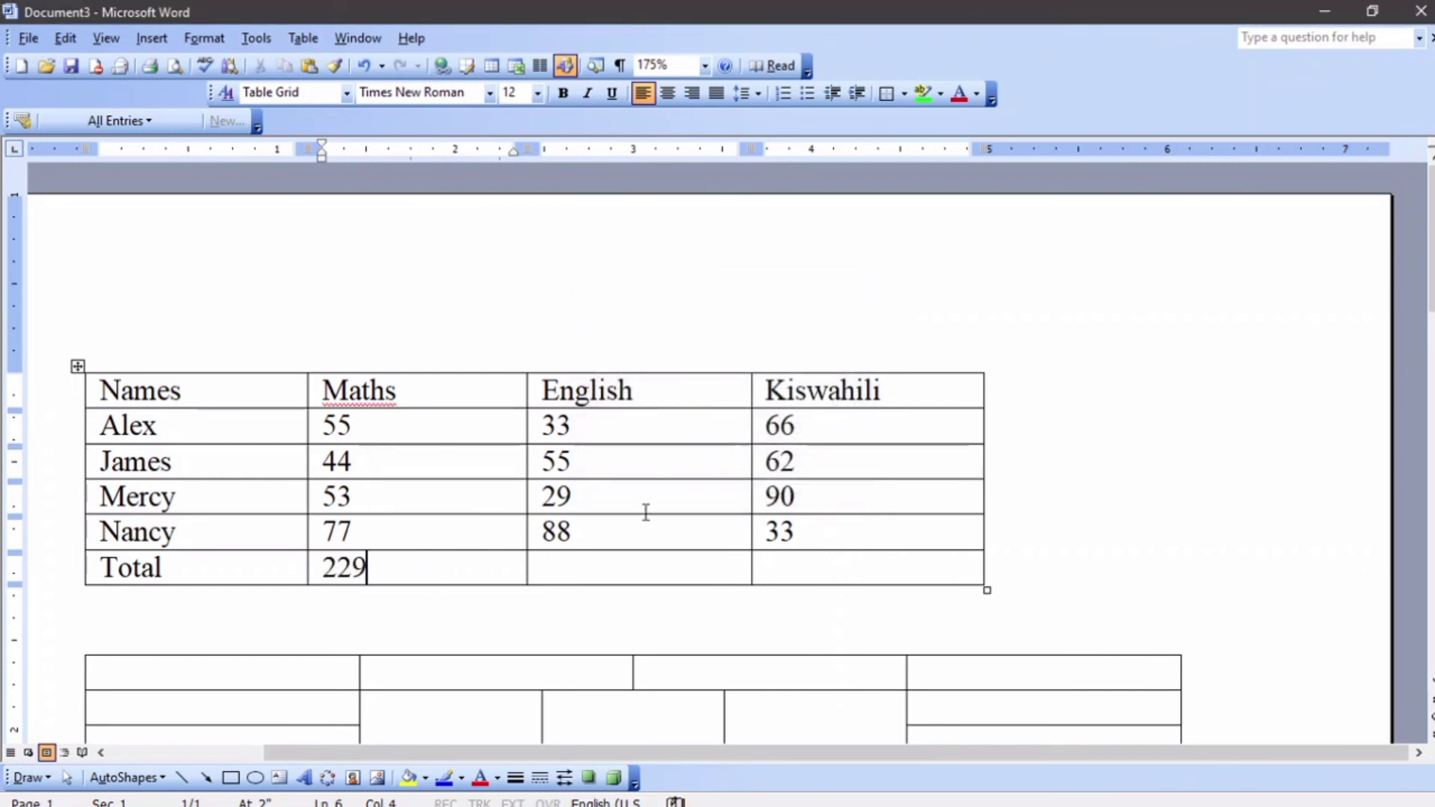
# Insert a formula in the Total row's English cell that sums the marks above it.
pyautogui.click(565, 566)
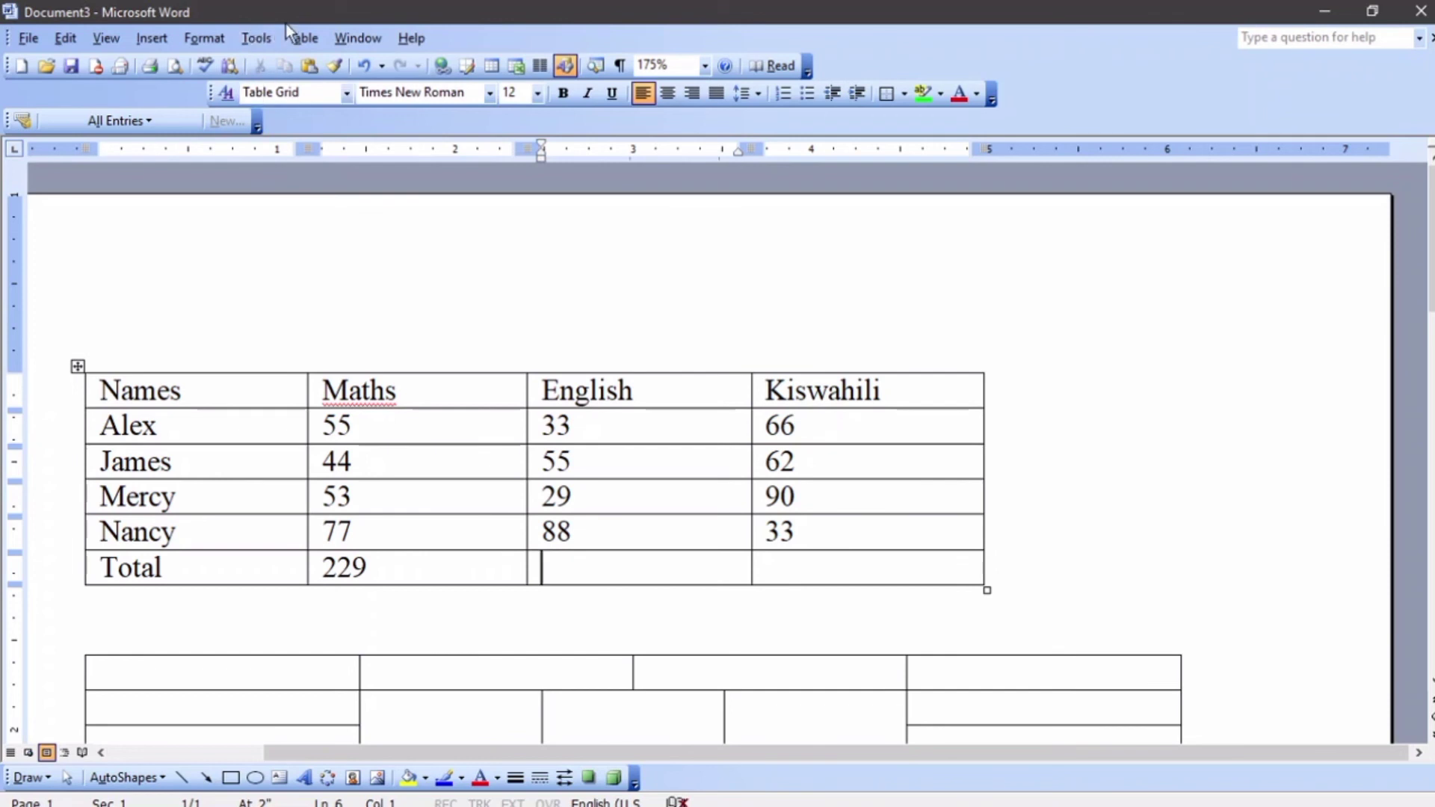
pyautogui.click(302, 35)
pyautogui.click(318, 261)
pyautogui.click(733, 474)
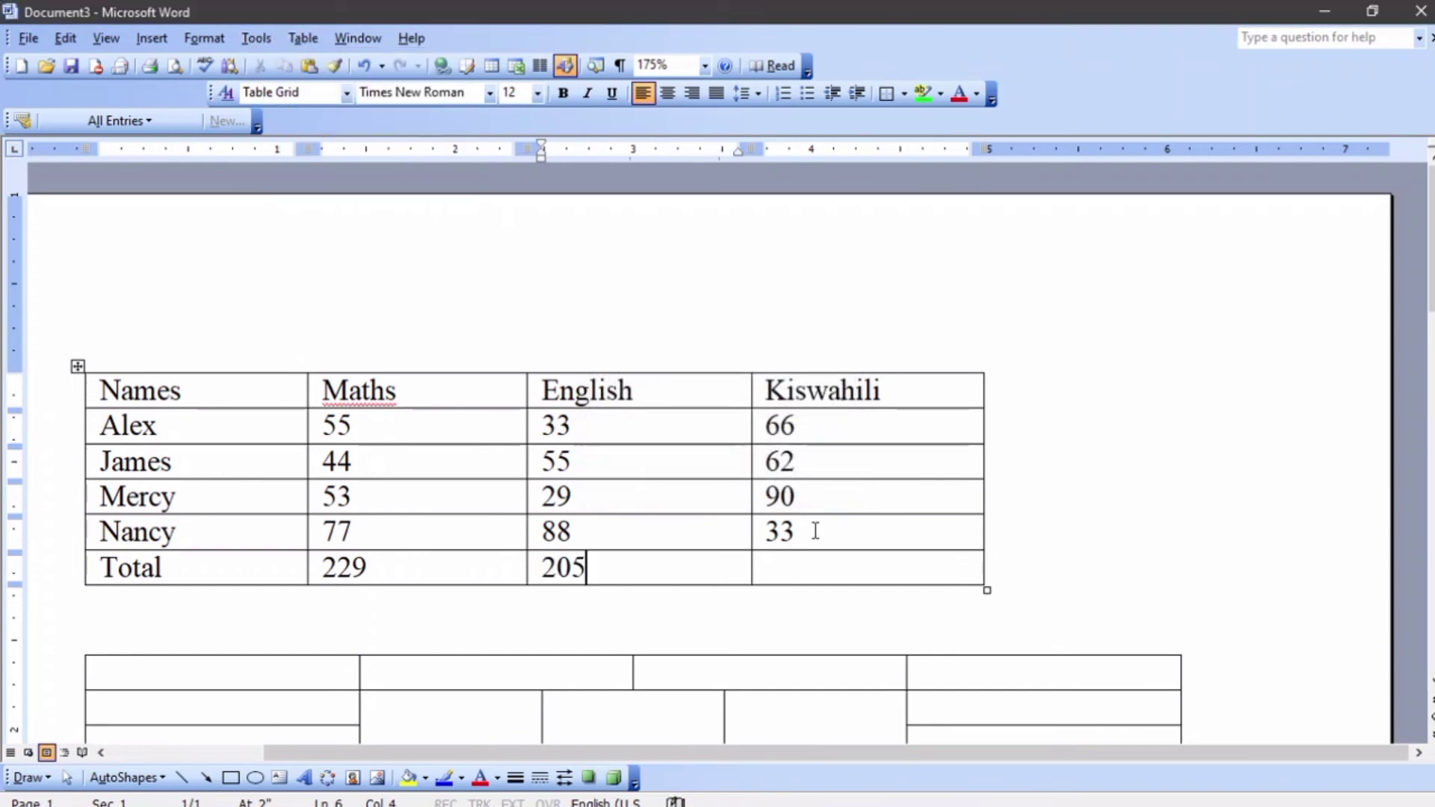
# Insert the formula =SUM(ABOVE) in the Total row's Kiswahili cell.
pyautogui.click(788, 562)
pyautogui.click(303, 37)
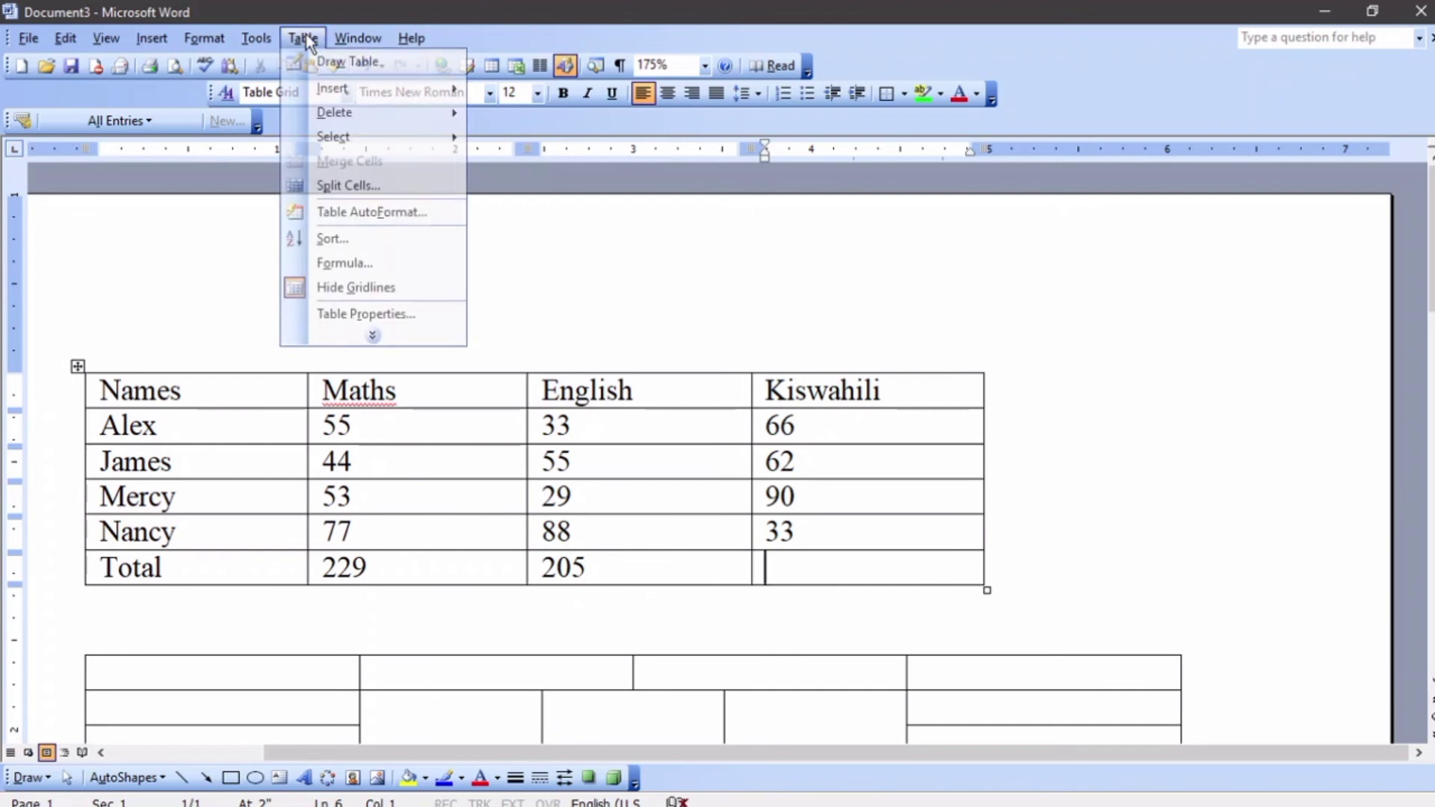
pyautogui.click(374, 263)
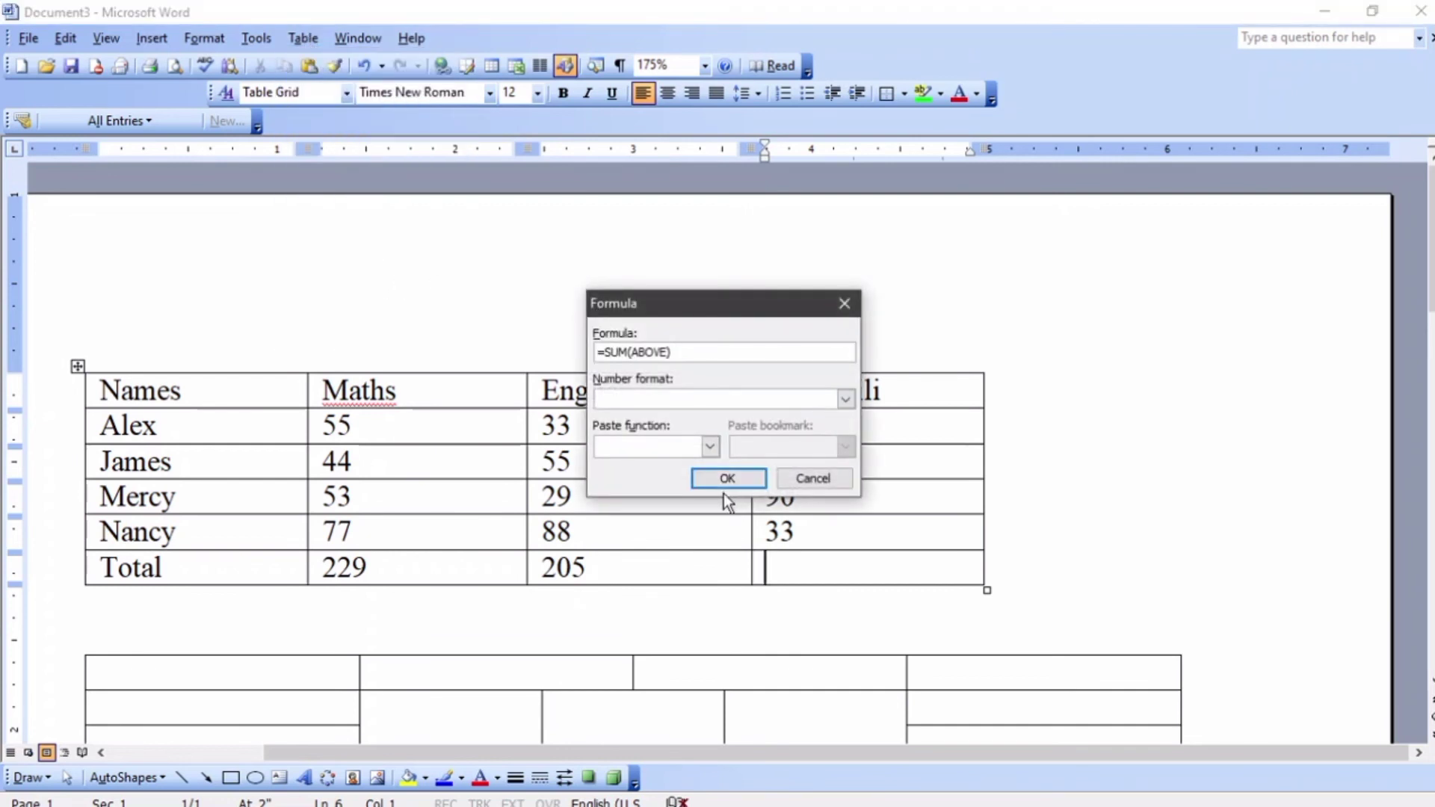
pyautogui.click(724, 478)
# Select the whole empty practice table below the marks table and delete it.
pyautogui.scroll(-3, 625, 293)
pyautogui.scroll(2, 616, 279)
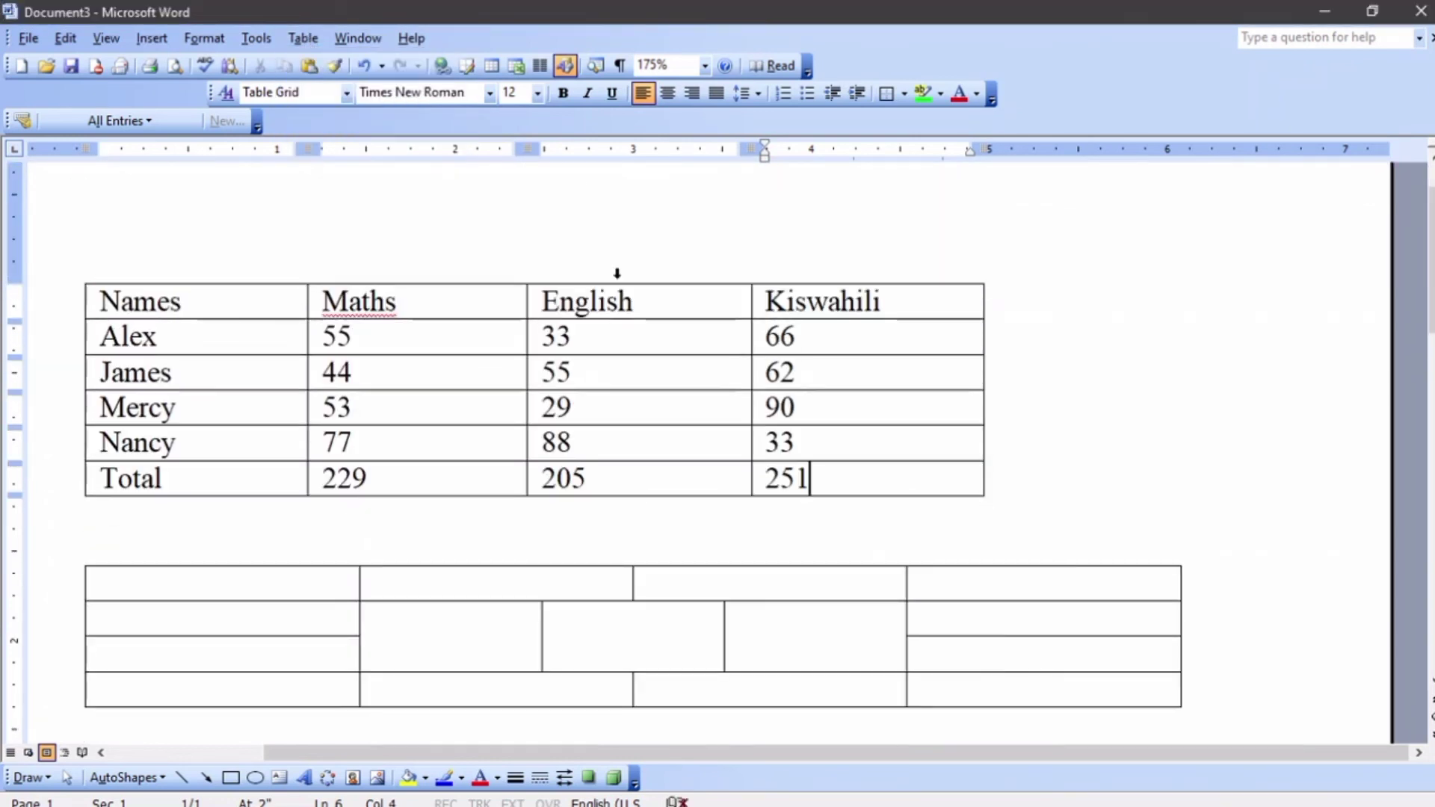
pyautogui.click(205, 585)
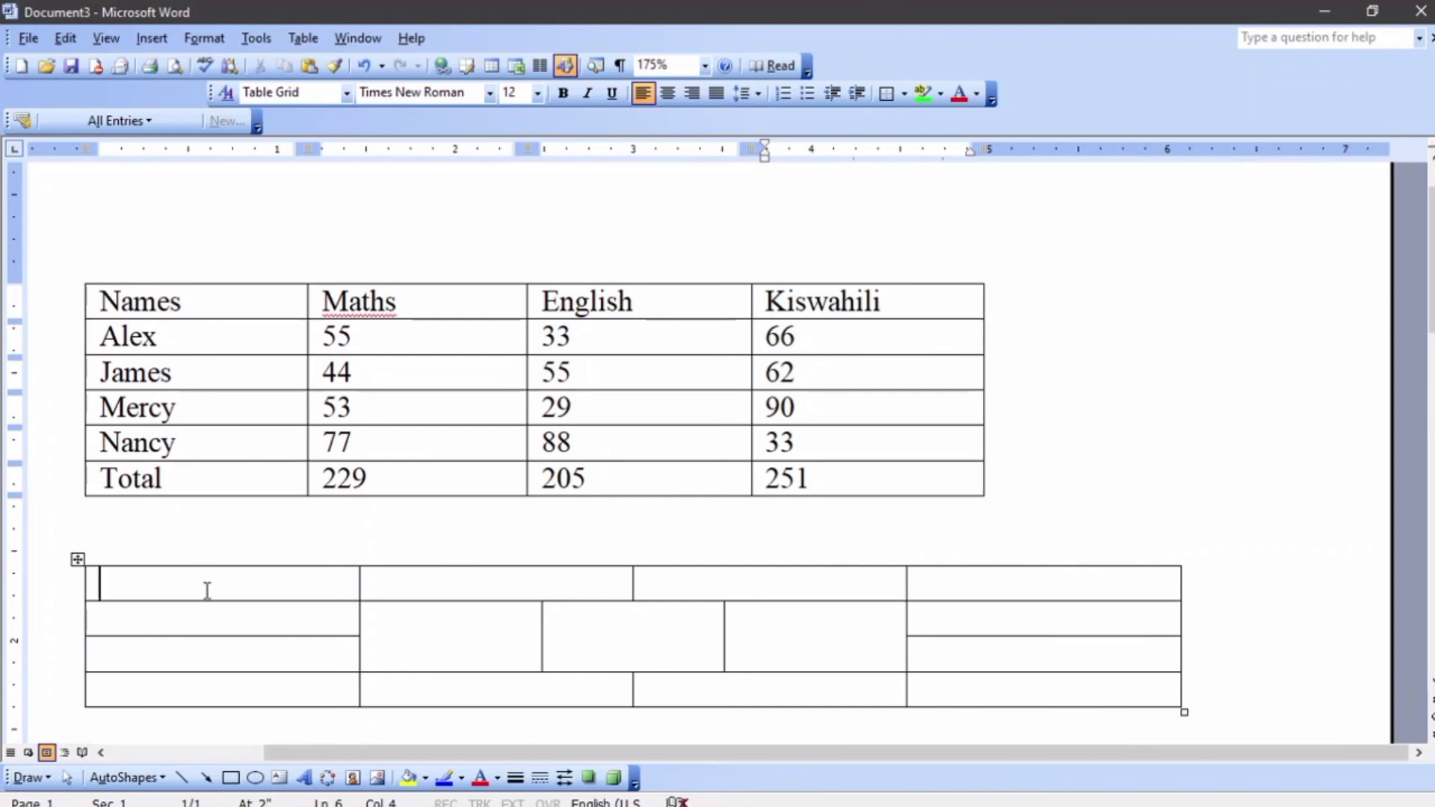
pyautogui.click(75, 561)
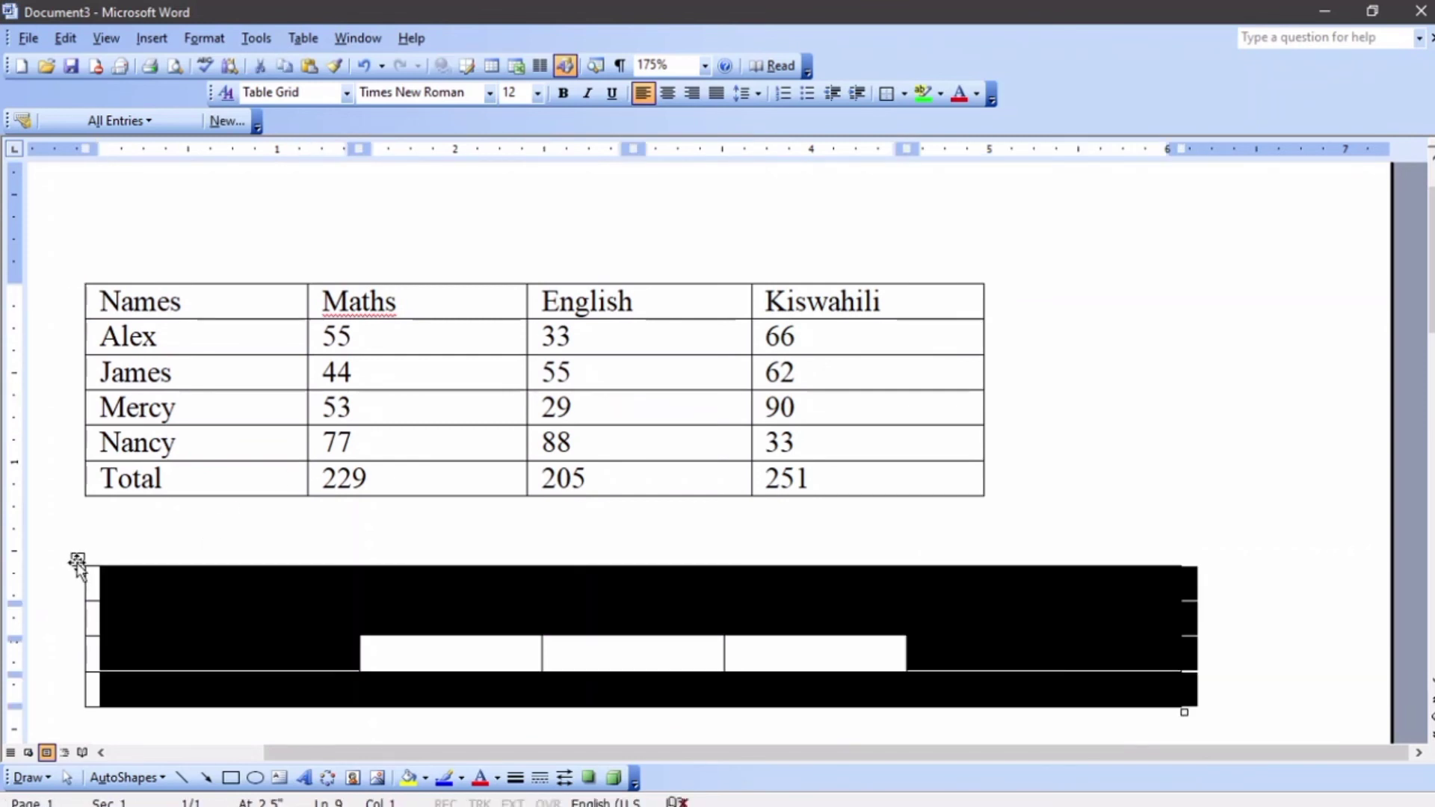
pyautogui.click(315, 42)
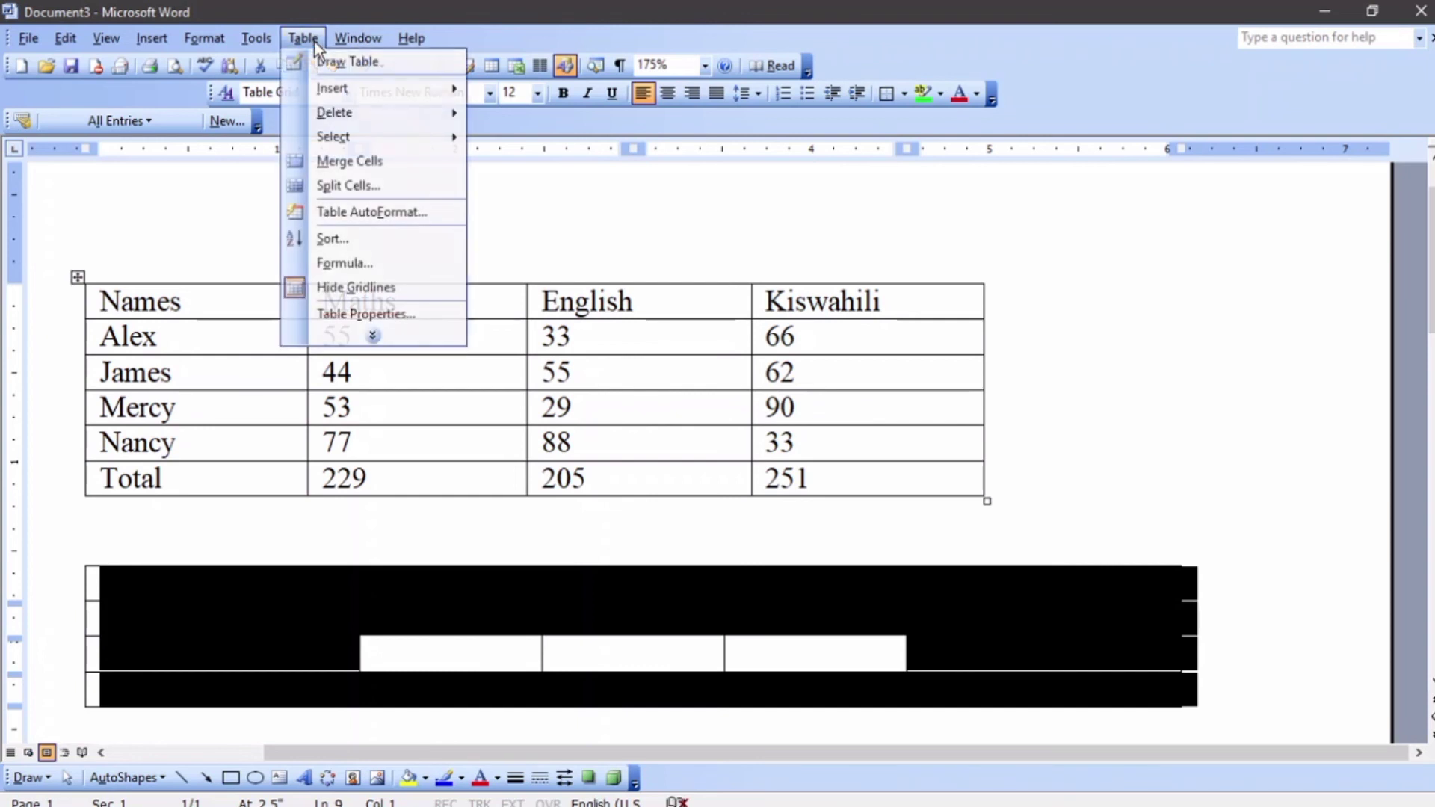
pyautogui.moveTo(384, 113)
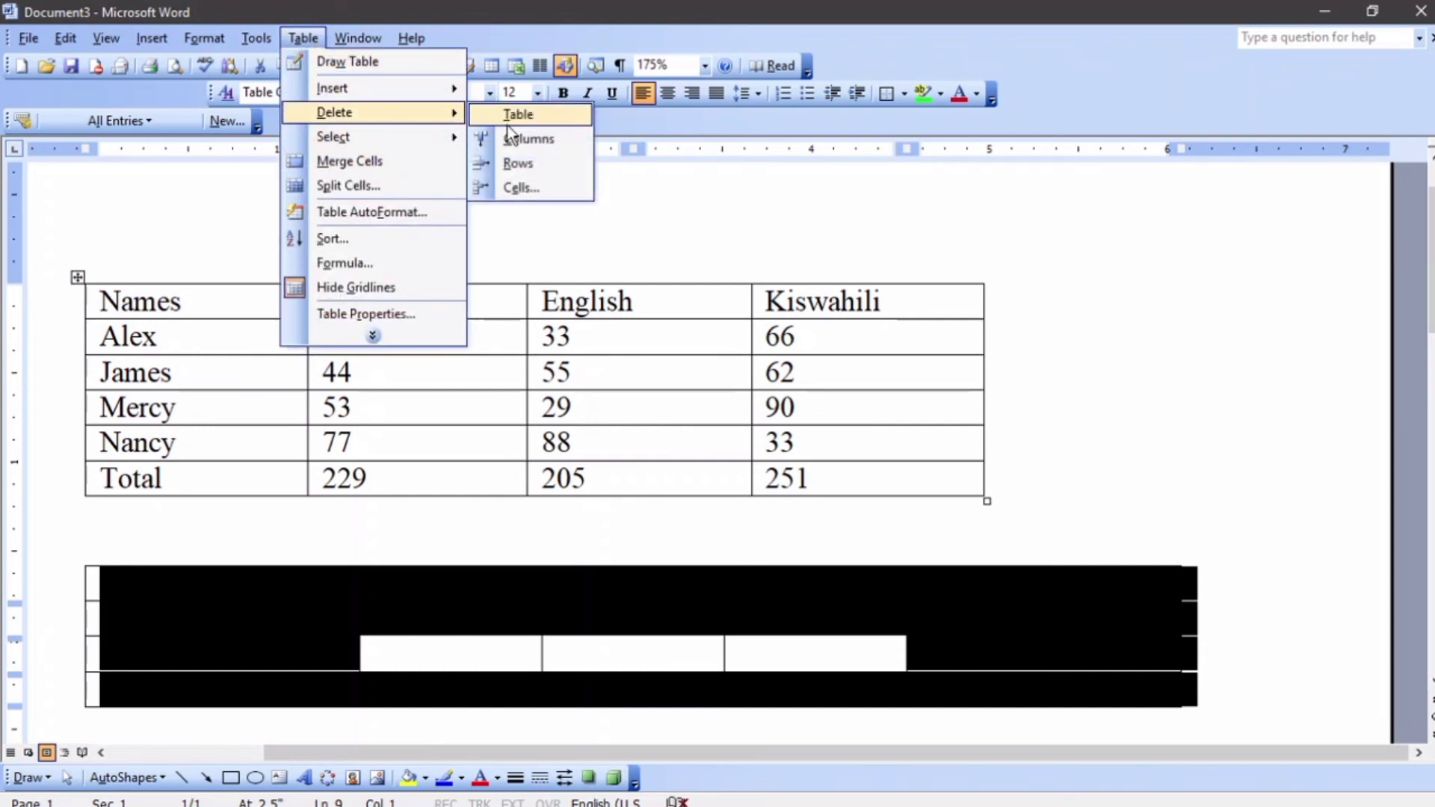
pyautogui.click(527, 114)
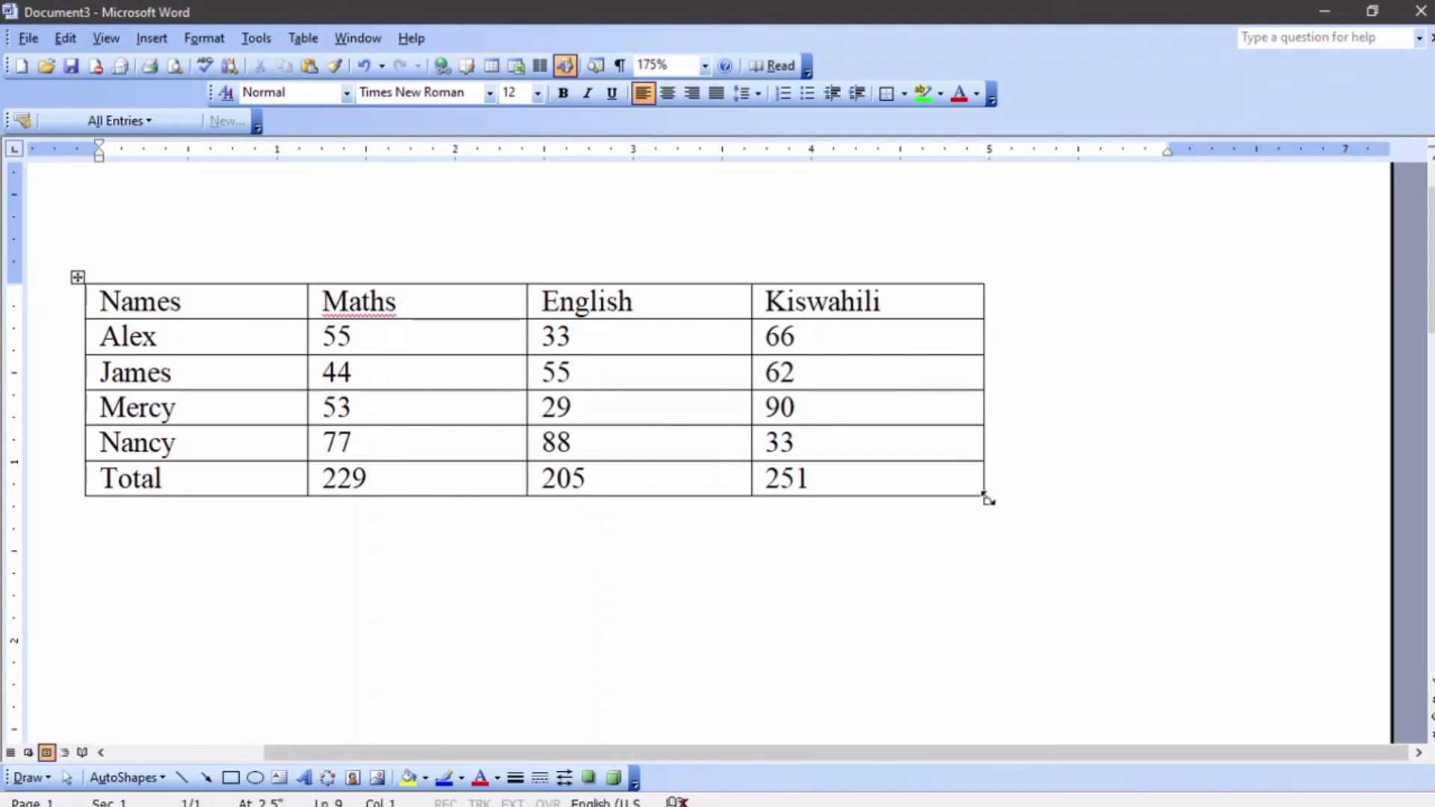
# Enlarge the whole marks table to about 6.5 inches wide and 2.1 inches tall.
pyautogui.moveTo(986, 499); pyautogui.dragTo(1228, 662)
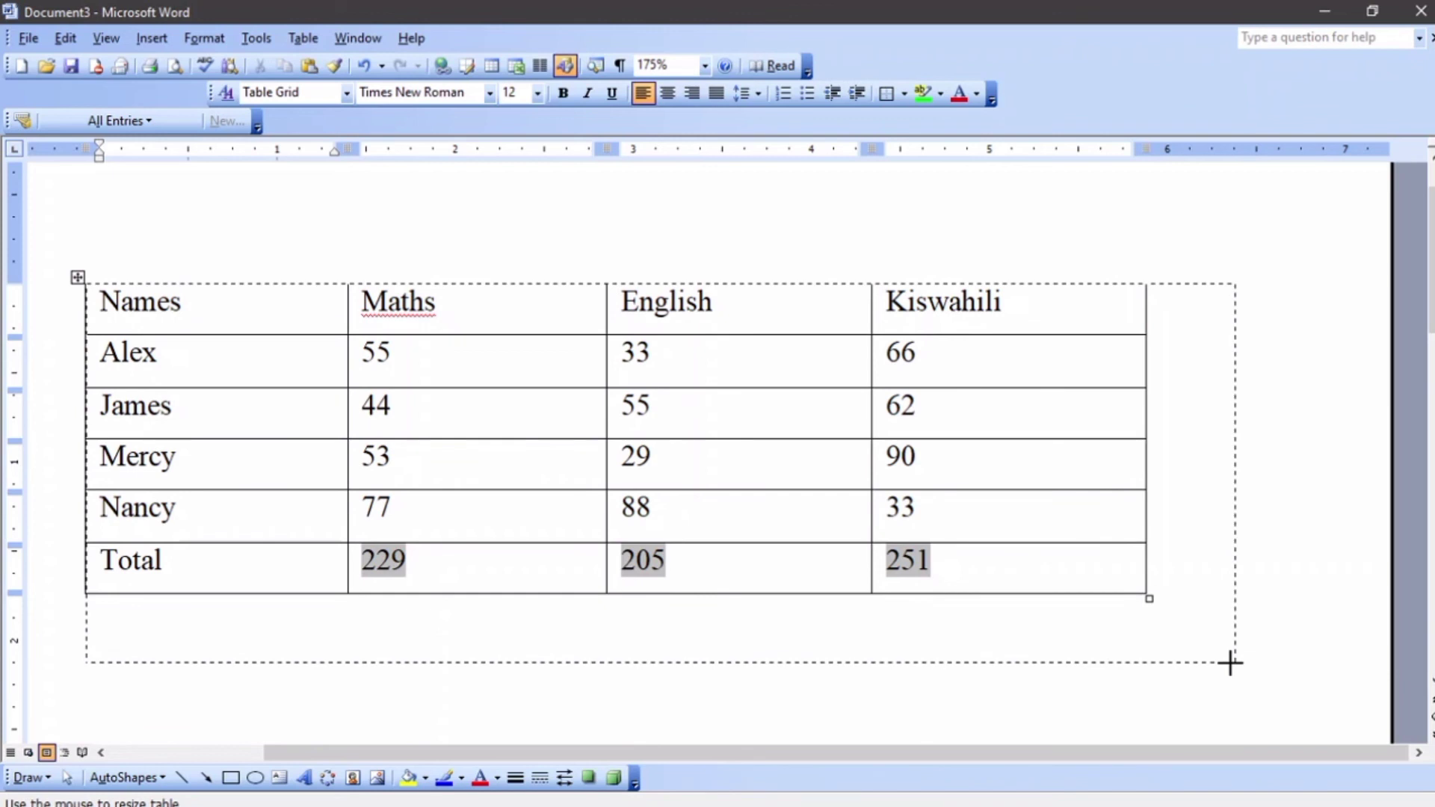
pyautogui.moveTo(1228, 662); pyautogui.dragTo(1229, 662)
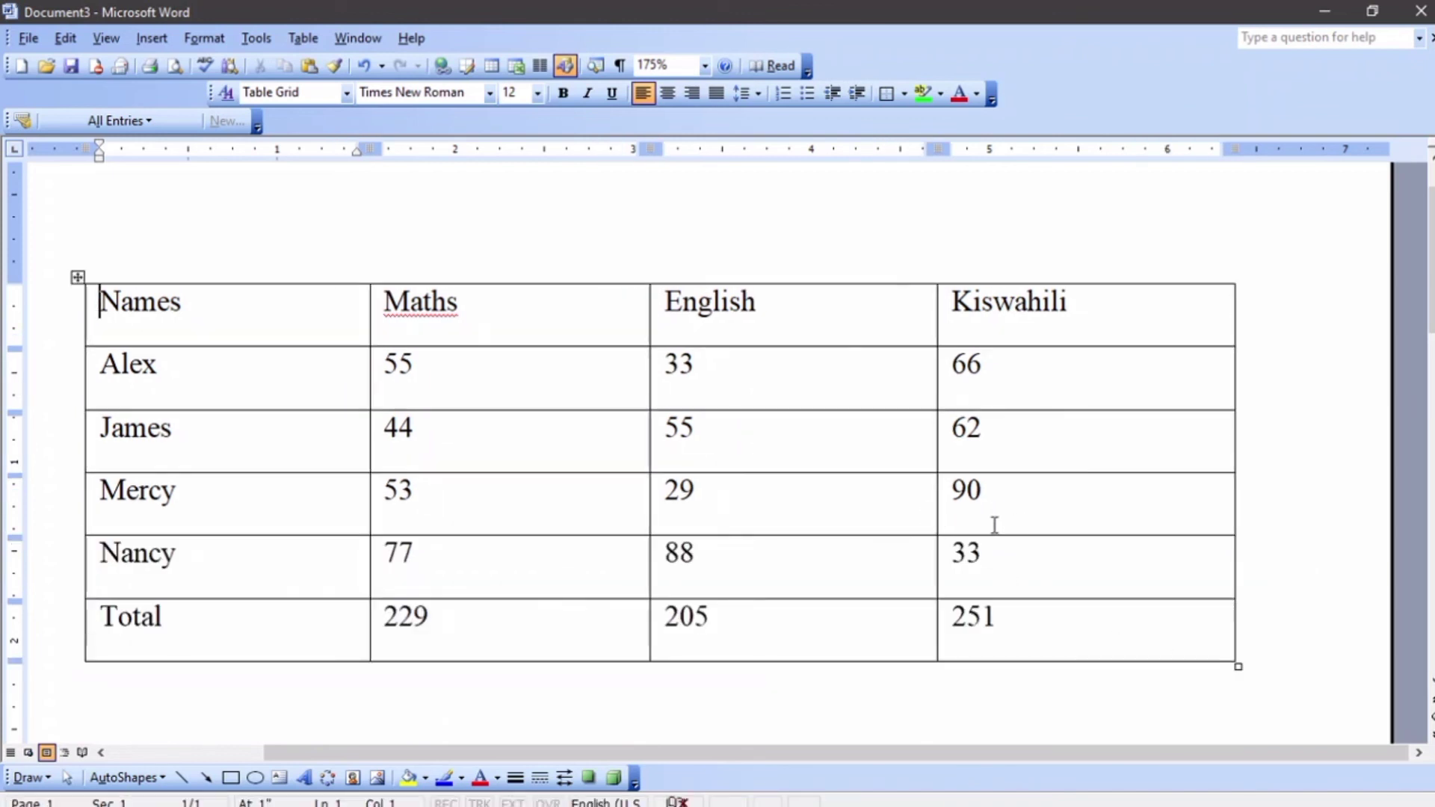
# Extend the right edges of only the Kiswahili cells containing 90 and 66 outward by about 0.25 inches.
pyautogui.click(942, 503)
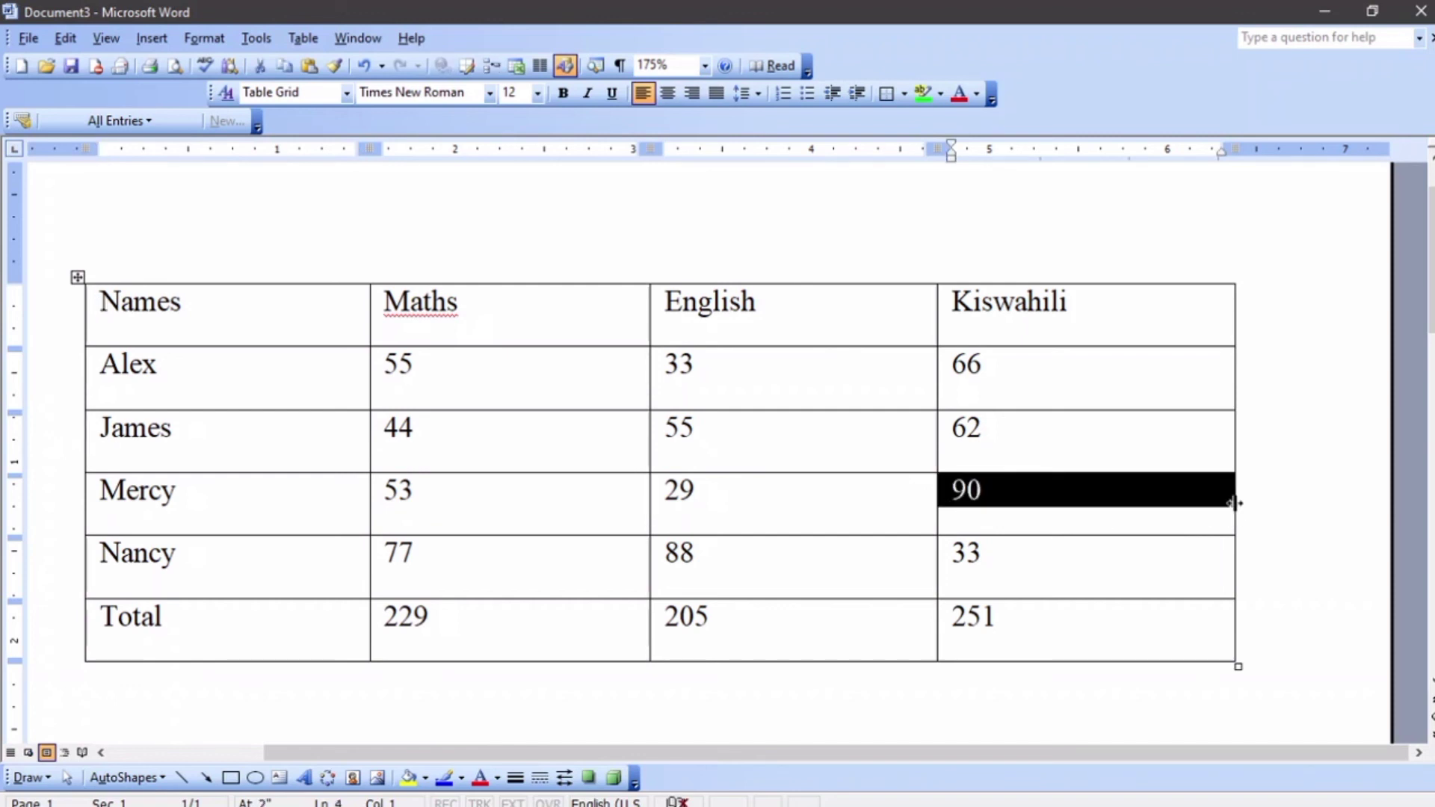
pyautogui.moveTo(1235, 503); pyautogui.dragTo(1285, 505)
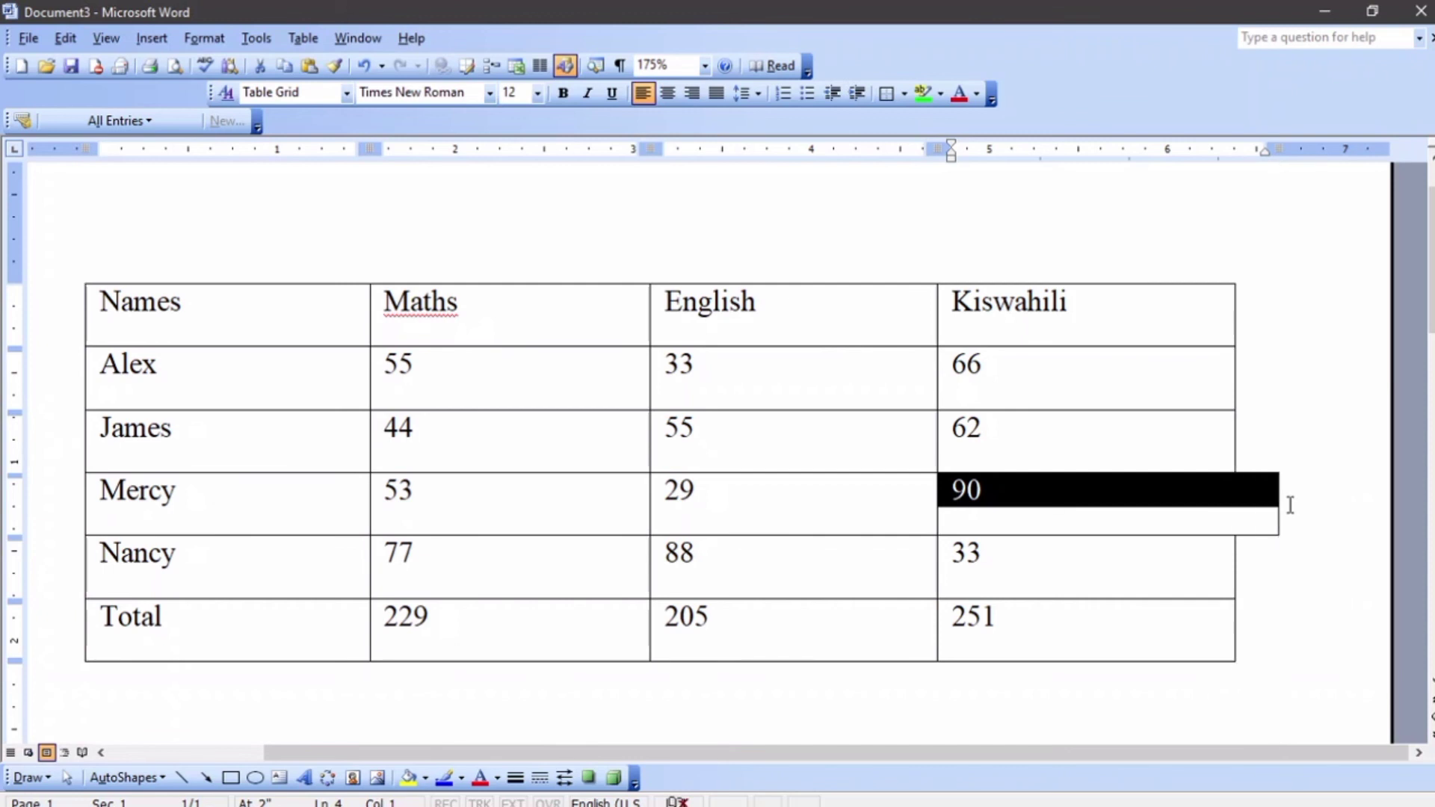
pyautogui.click(941, 372)
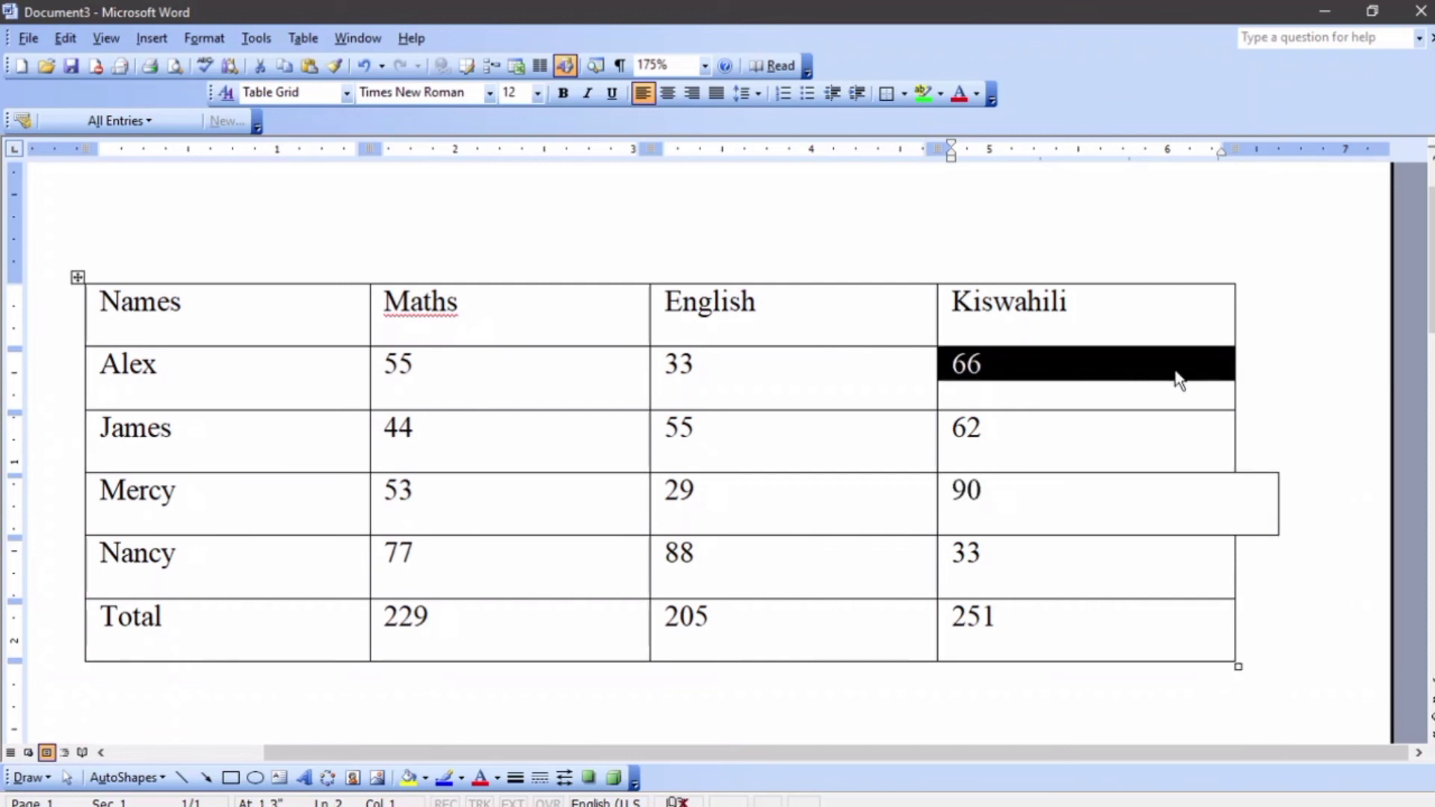
pyautogui.moveTo(1235, 374); pyautogui.dragTo(1281, 375)
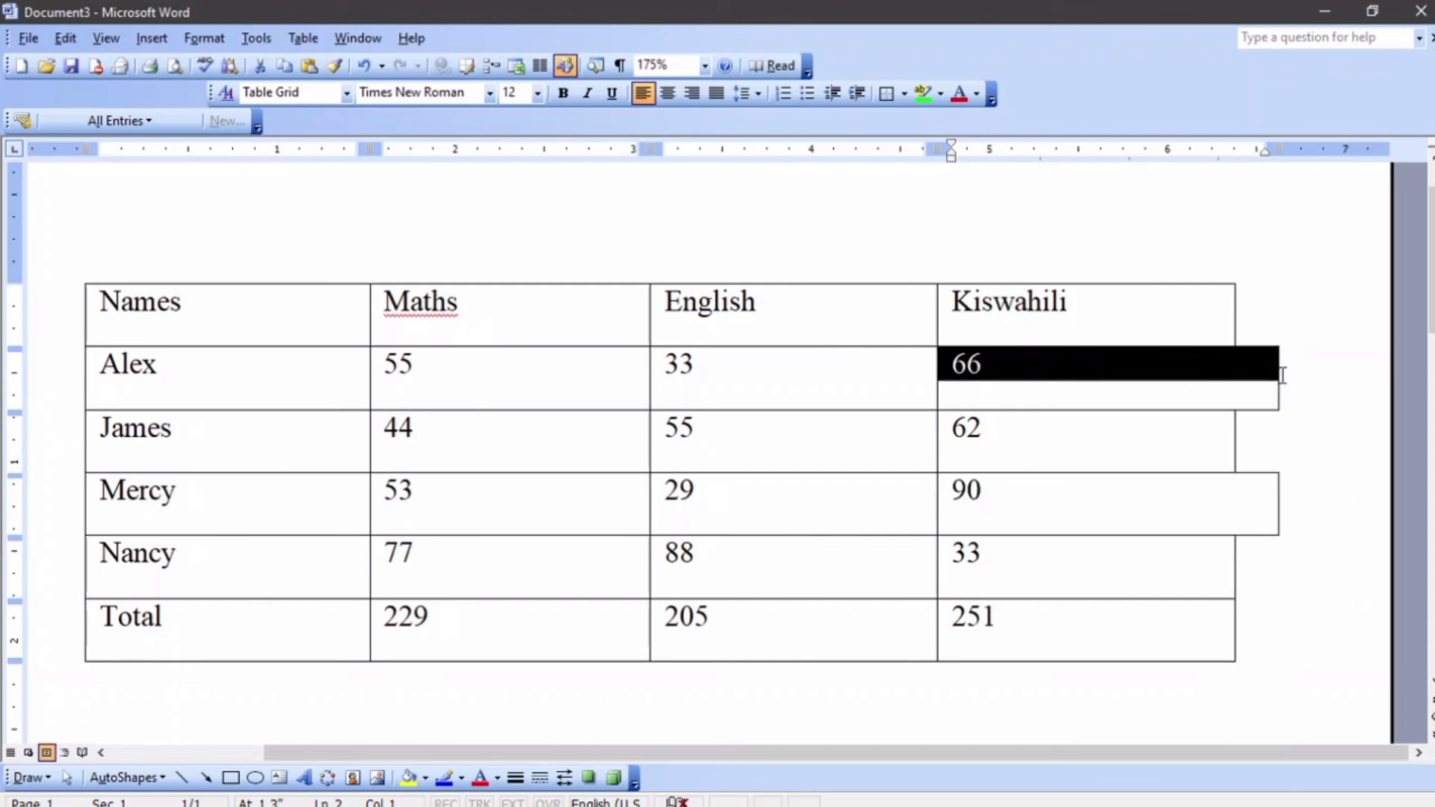
# Deselect the cell and switch to the open "Ms word manual edited" document.
pyautogui.scroll(-3, 1035, 474)
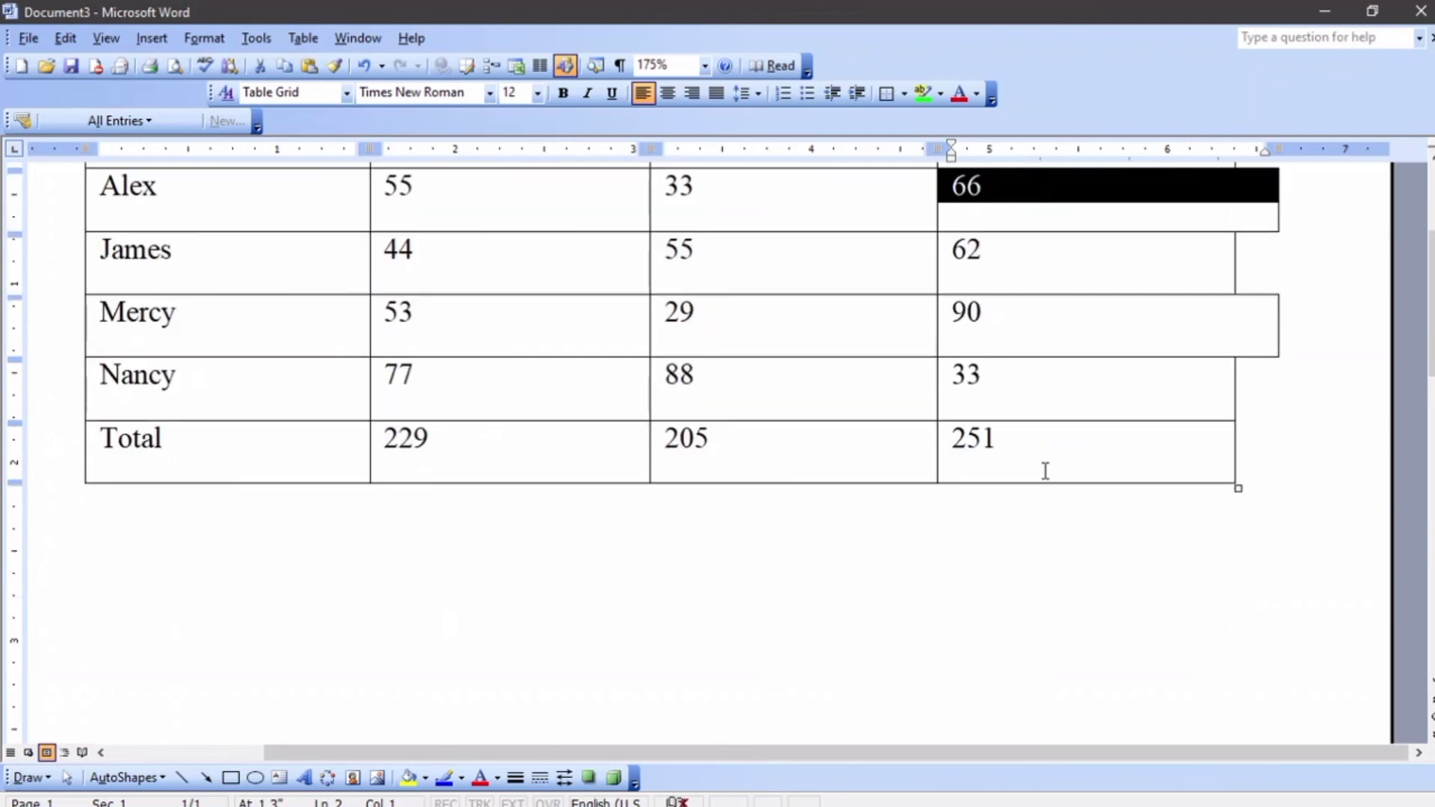
pyautogui.click(1291, 509)
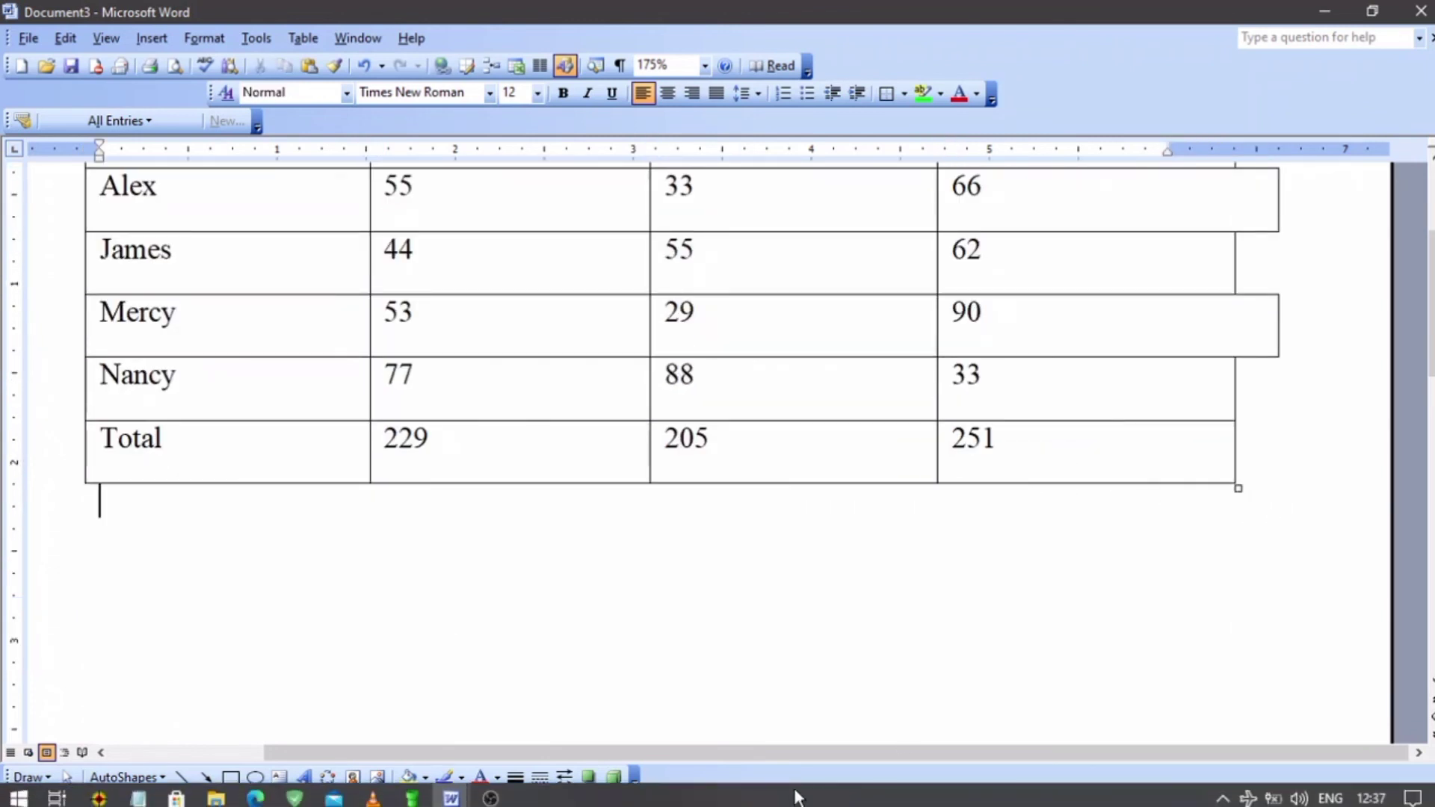
pyautogui.moveTo(450, 798)
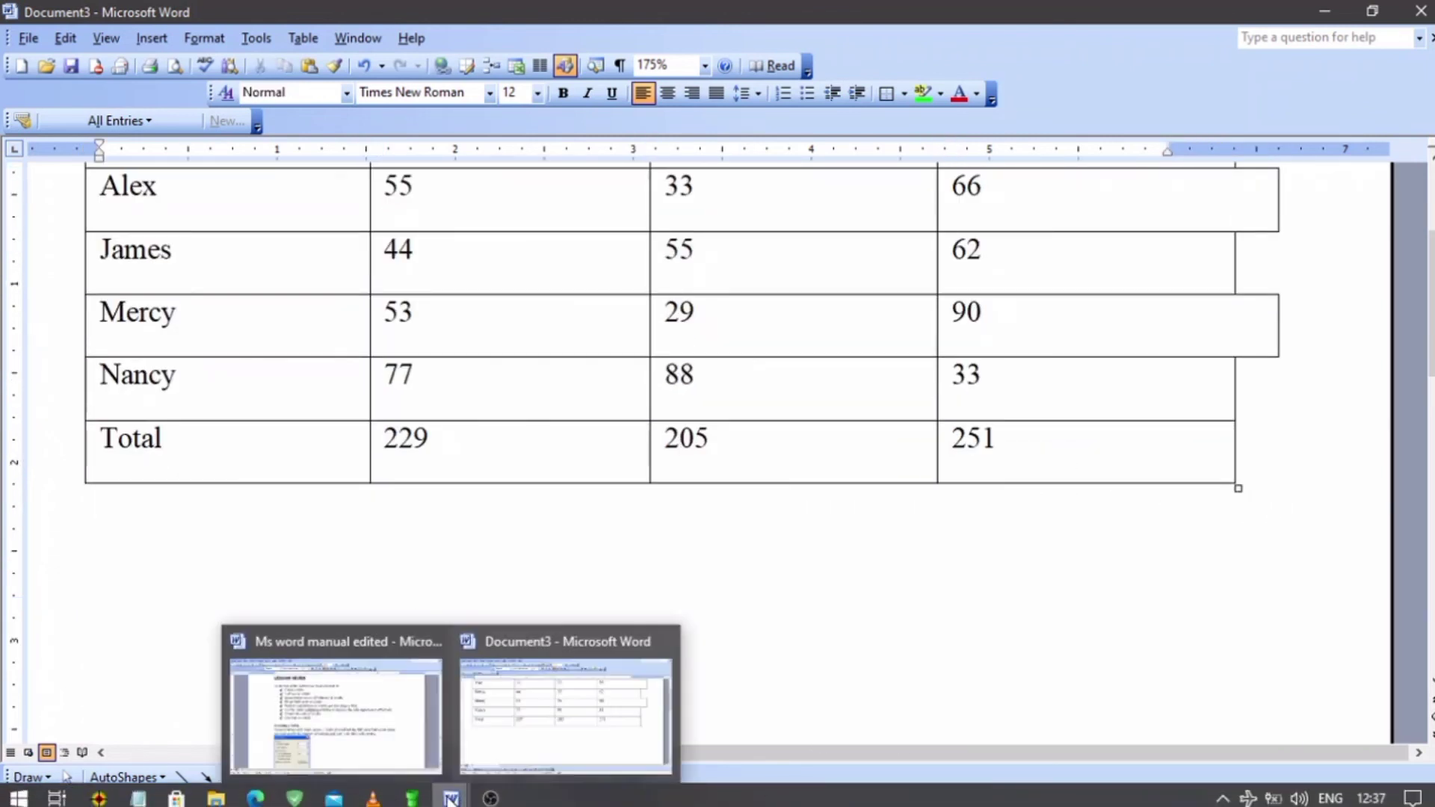
pyautogui.click(396, 725)
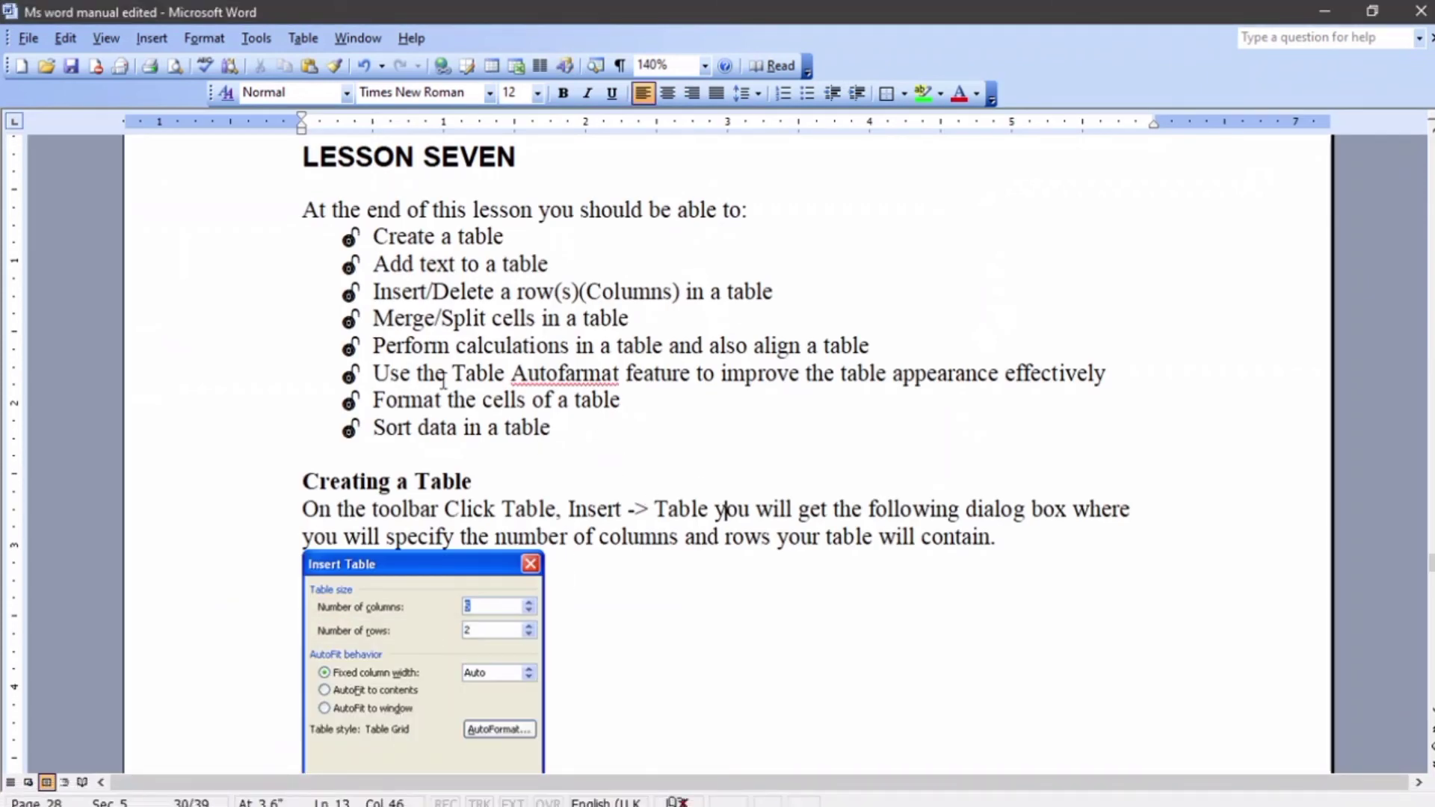